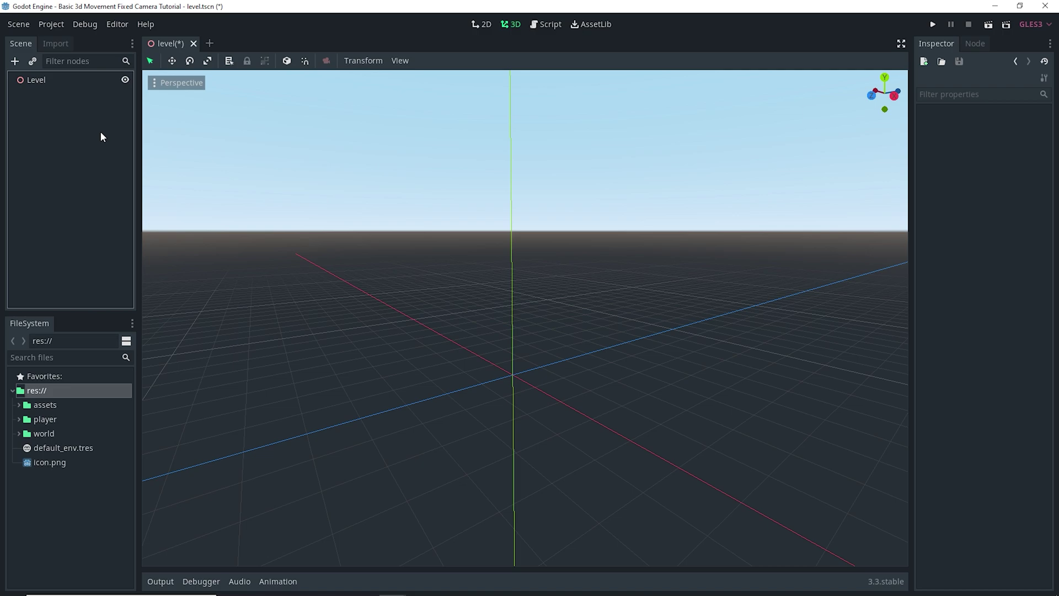
Add a CSGCombiner node as a child of the Level node
click(51, 80)
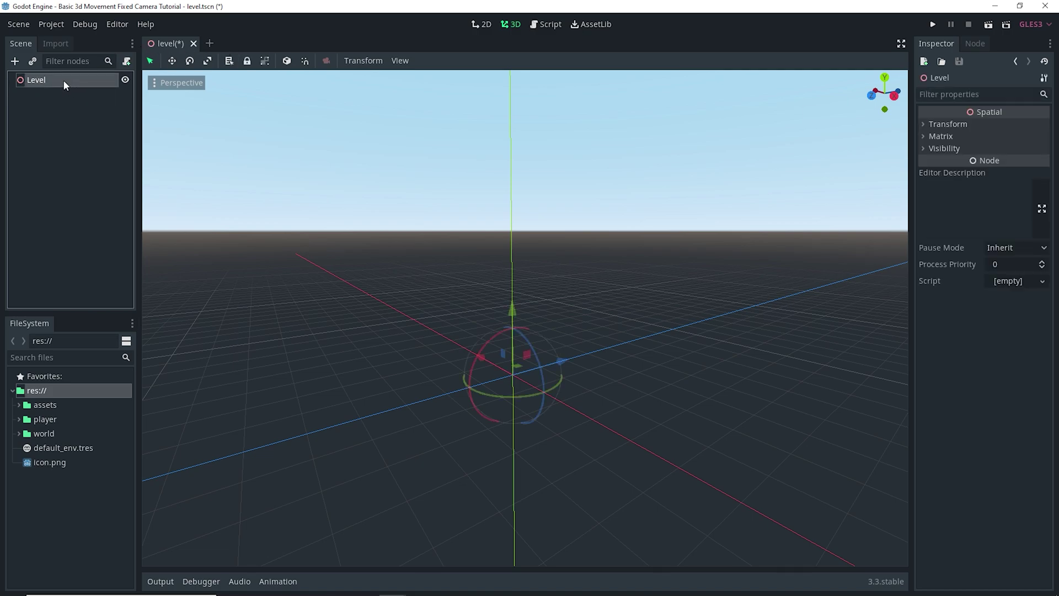
click(71, 105)
click(57, 84)
key(ctrl+a)
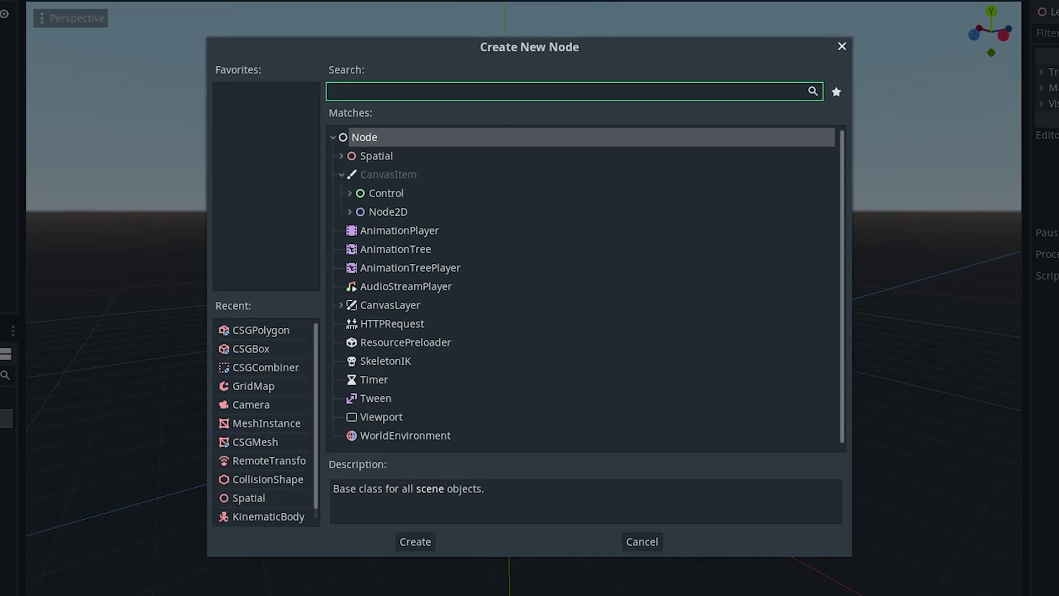
text(cs)
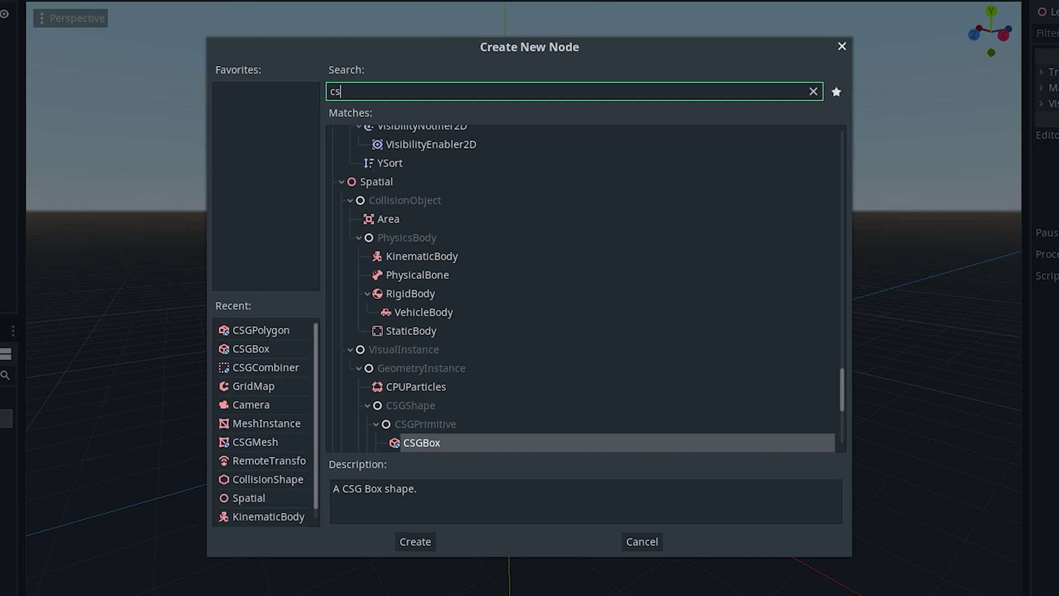
text(g)
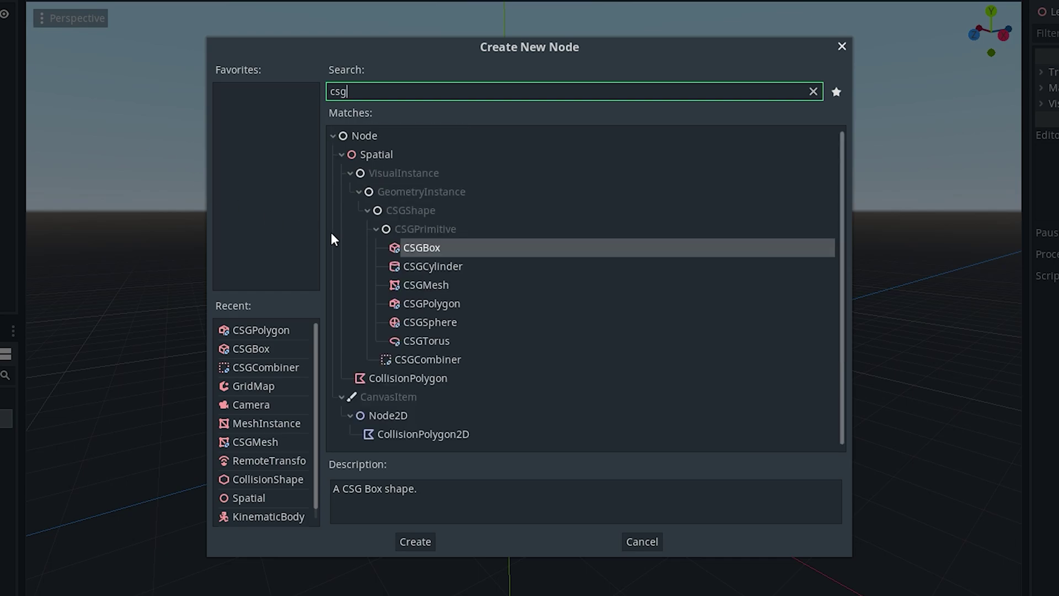
double_click(434, 366)
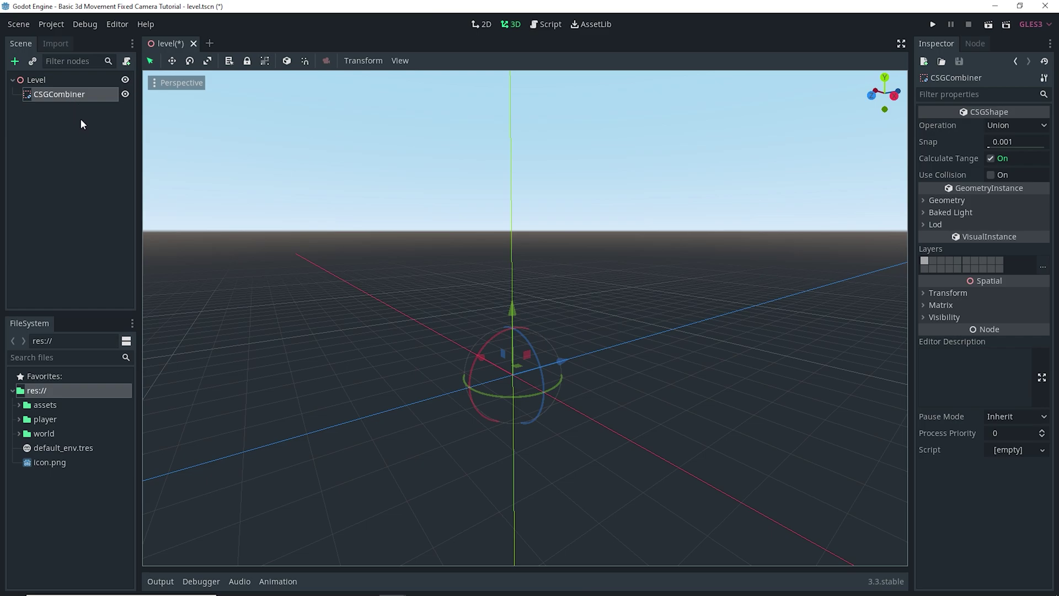
Add a CSGBox under the CSGCombiner and stretch it into a flat slab about 113 wide and 90 deep
key(ctrl+a)
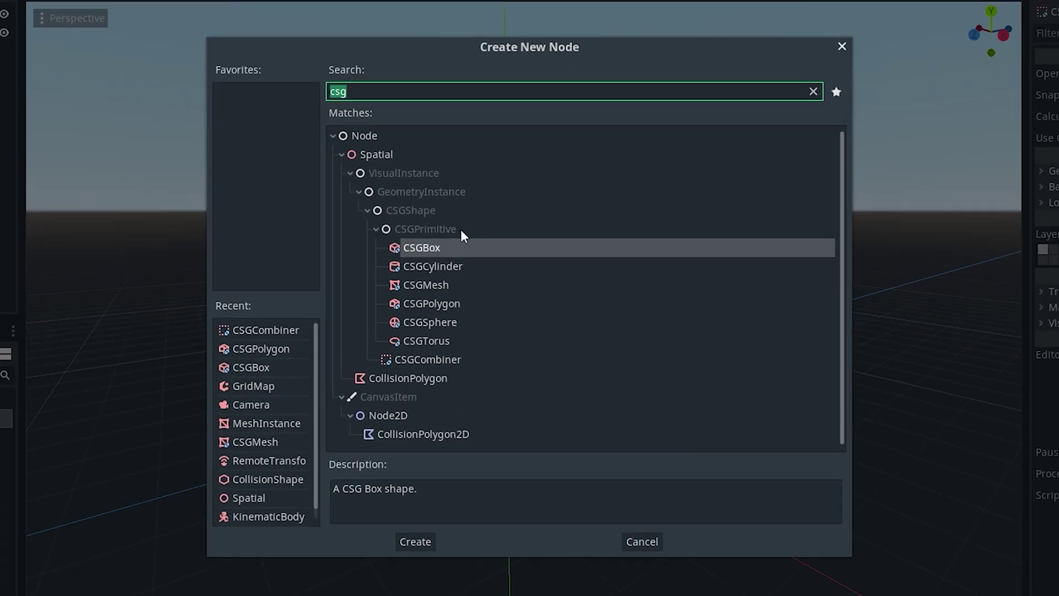
double_click(430, 248)
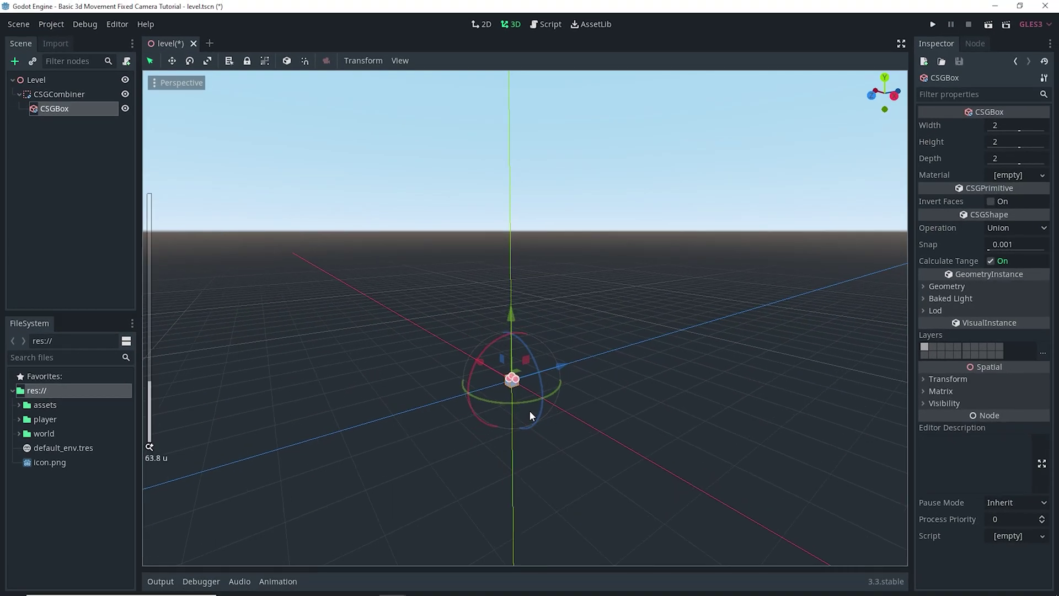
scroll(531, 414, up, 2)
shift+middle_drag(548, 437, 534, 339)
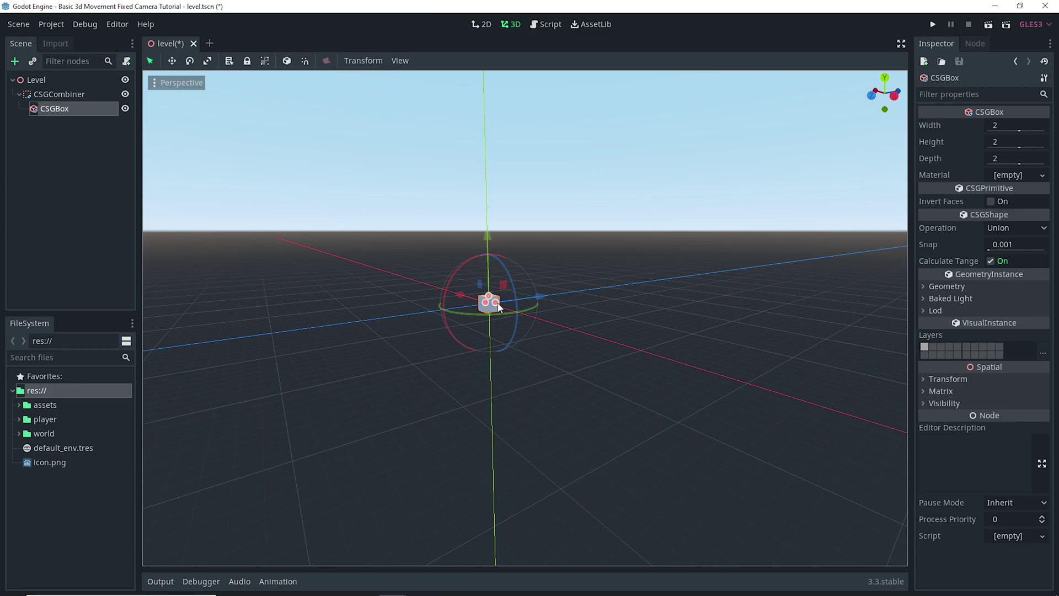
drag(498, 308, 720, 358)
drag(484, 308, 380, 259)
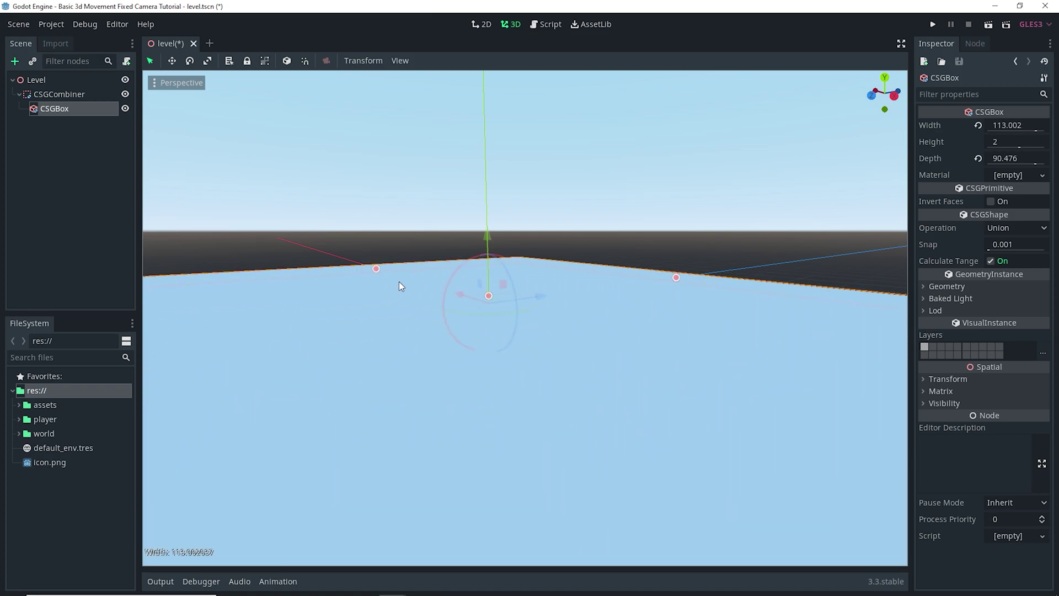
scroll(399, 281, down, 5)
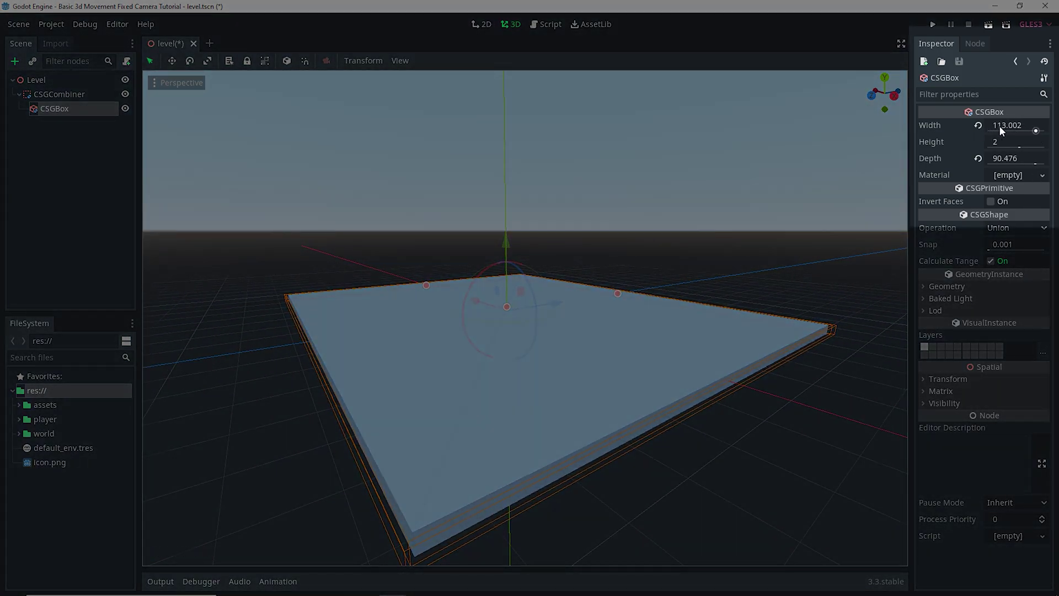
Set the floor box's width to 100, height to 1 and depth to 100
click(1013, 126)
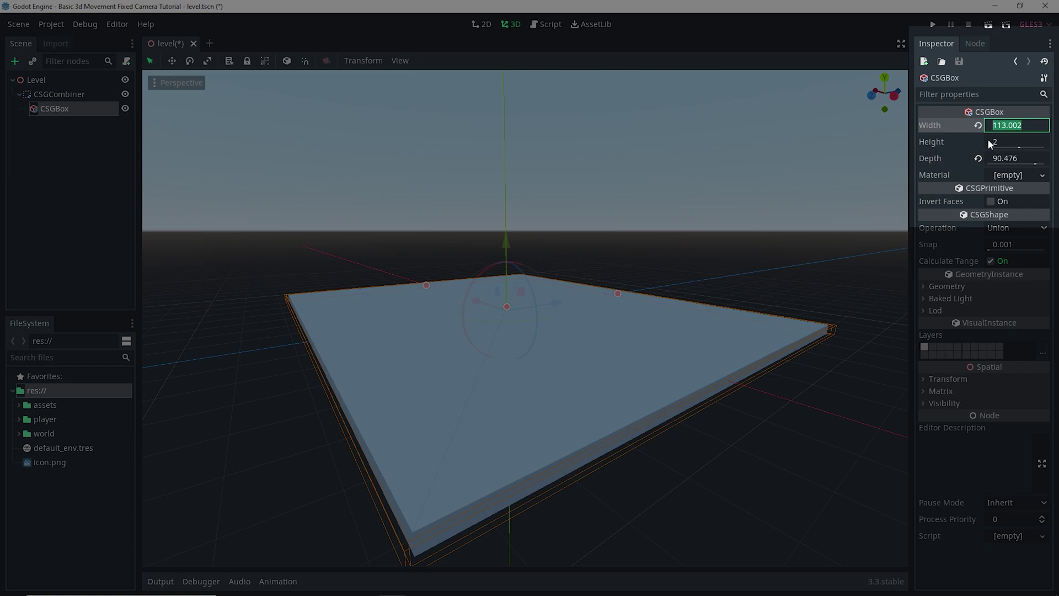
text(100)
click(991, 144)
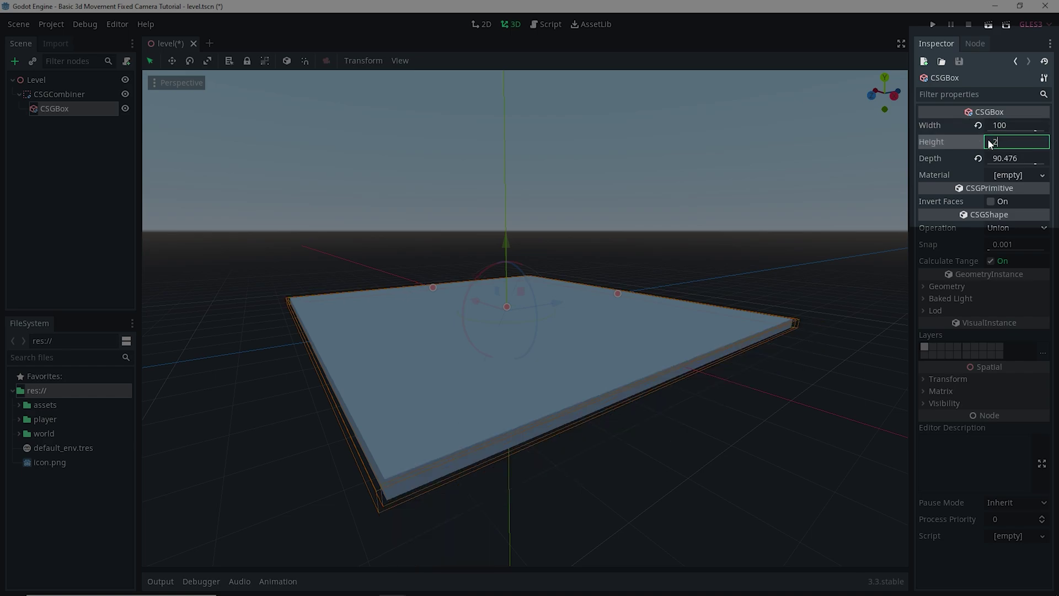
text(1)
key(Tab)
text(100)
key(Tab)
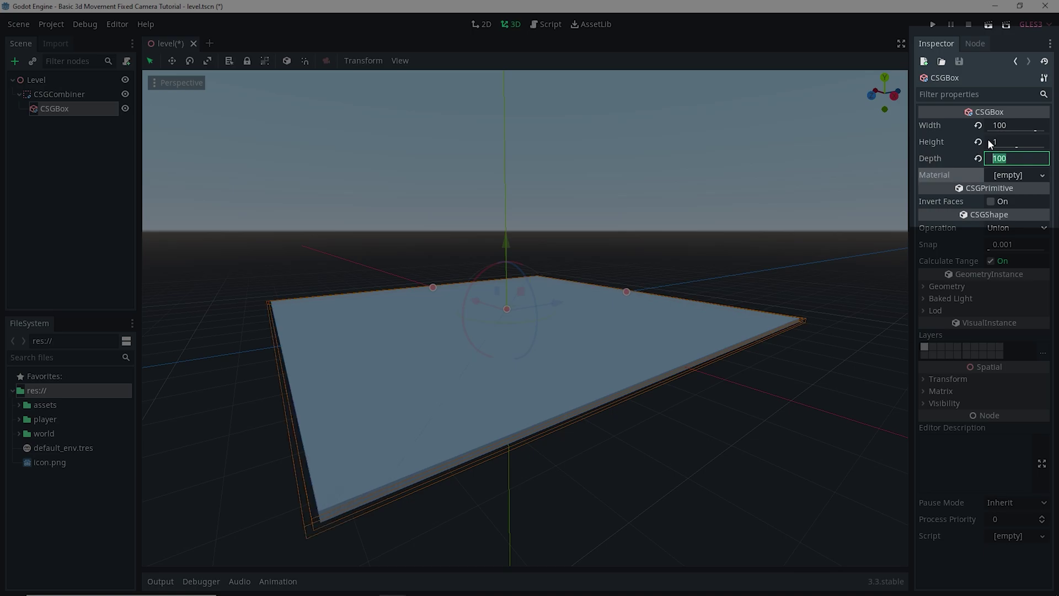
middle_drag(613, 304, 626, 307)
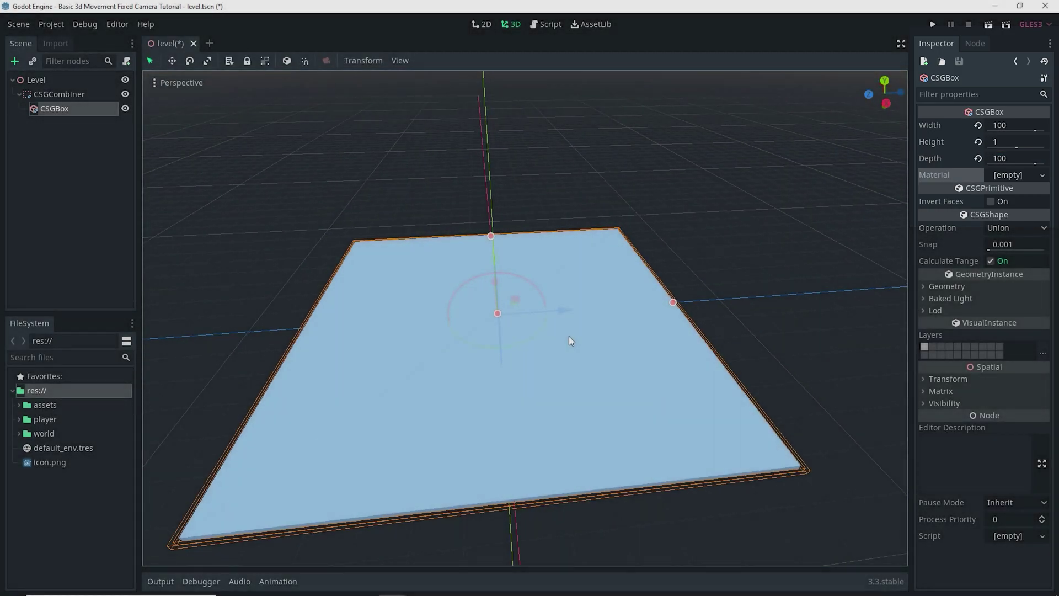
middle_drag(568, 336, 601, 313)
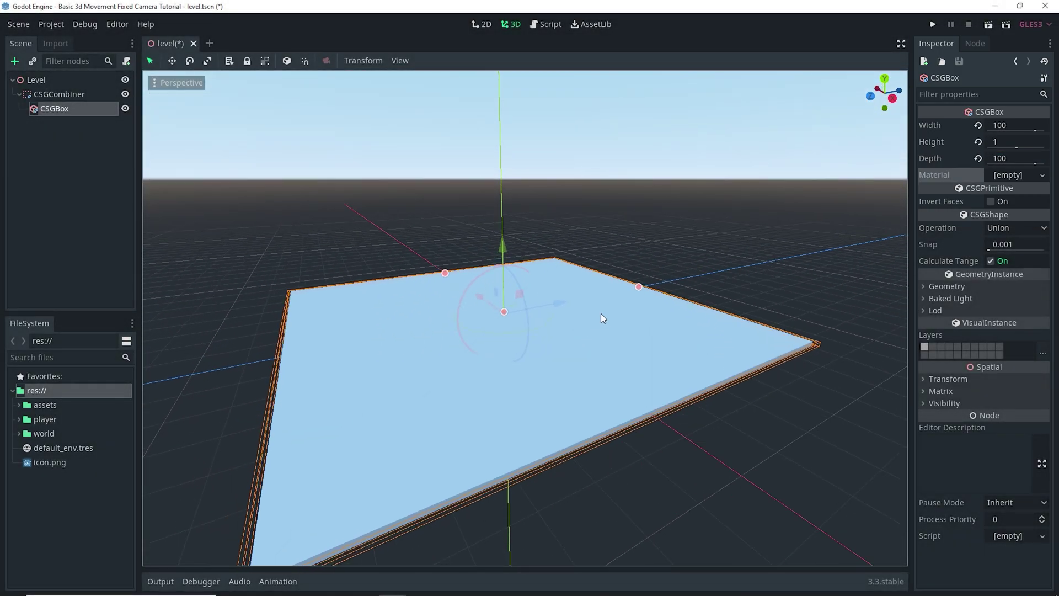
click(714, 233)
scroll(574, 352, down, 2)
middle_drag(574, 356, 580, 359)
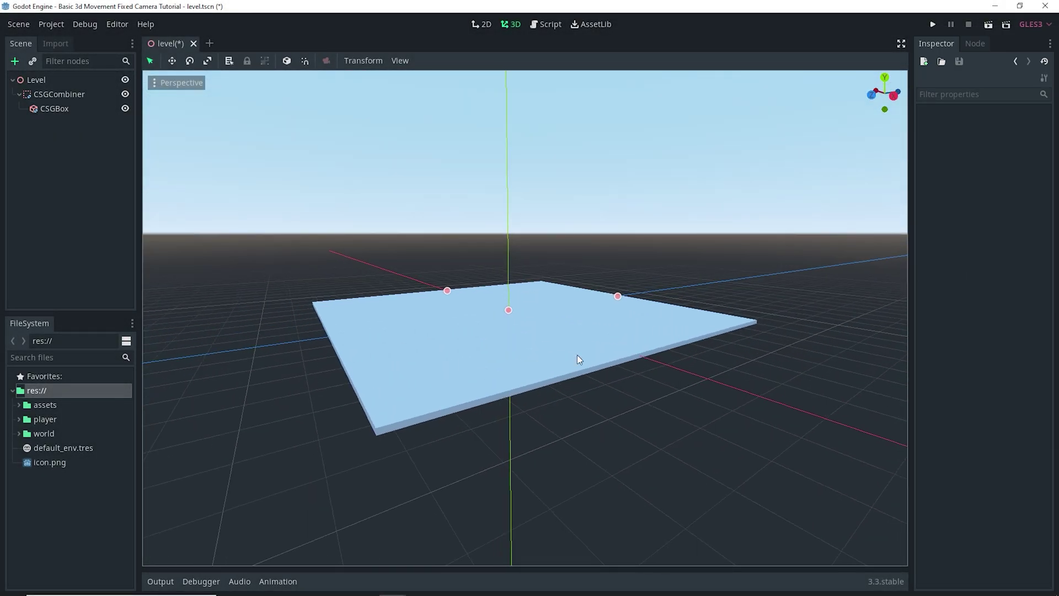
scroll(577, 362, up, 2)
Add a second CSGBox under the CSGCombiner and move it along its Z axis away from the floor's centre
click(43, 108)
click(79, 97)
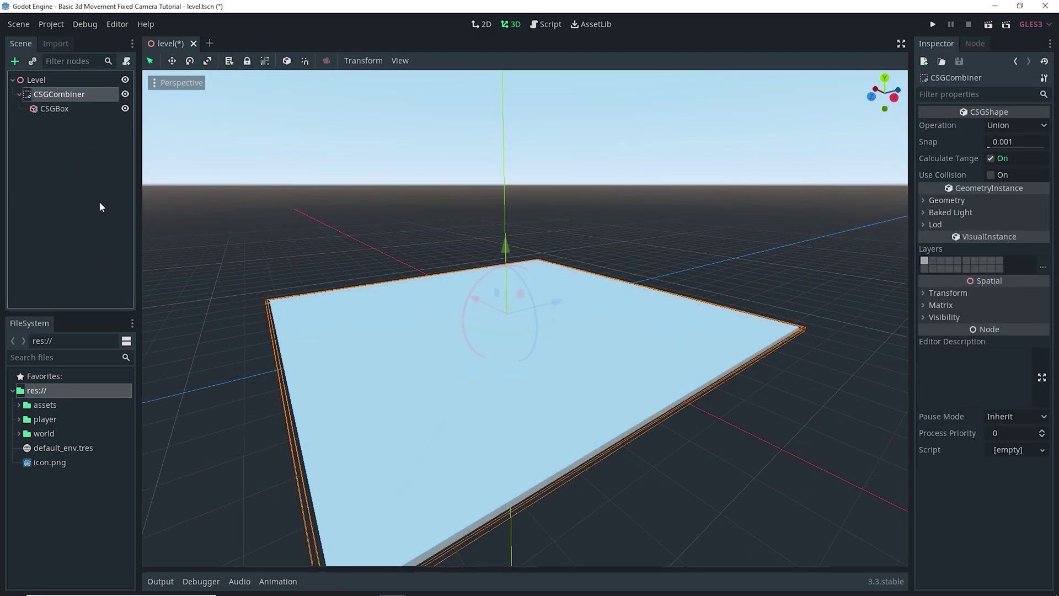
key(ctrl+a)
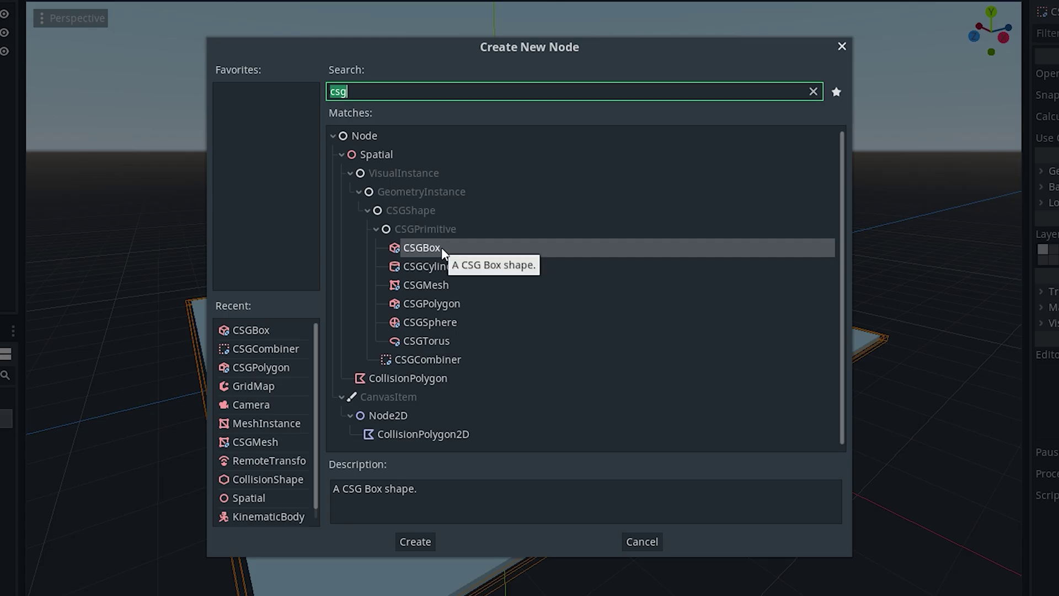
double_click(442, 249)
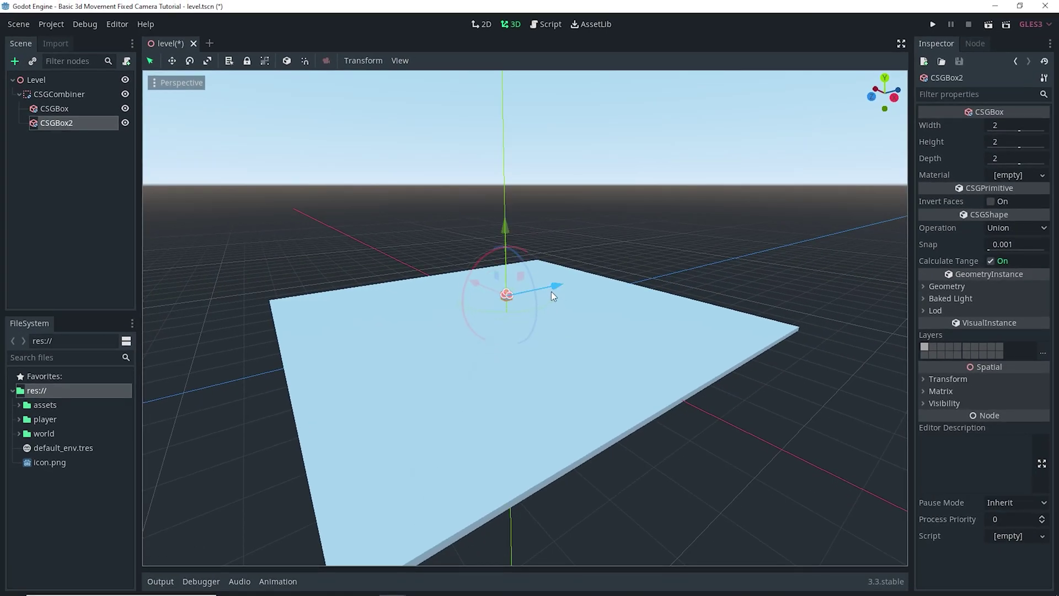
drag(553, 295, 340, 323)
Stretch the second box into an upright wall about 11 deep and 7.7 high
scroll(335, 332, up, 5)
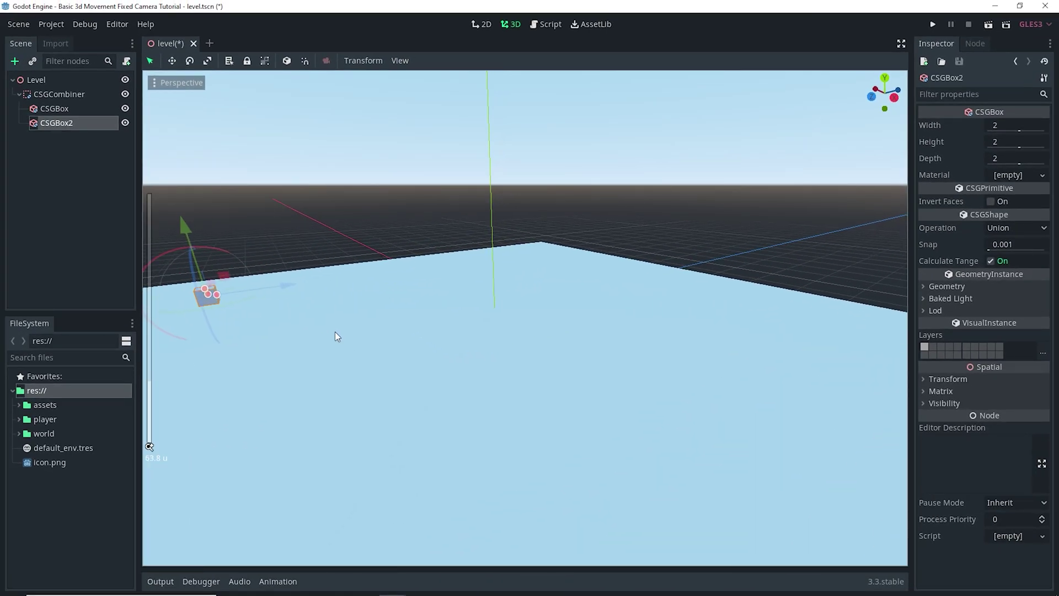
shift+middle_drag(335, 333, 348, 324)
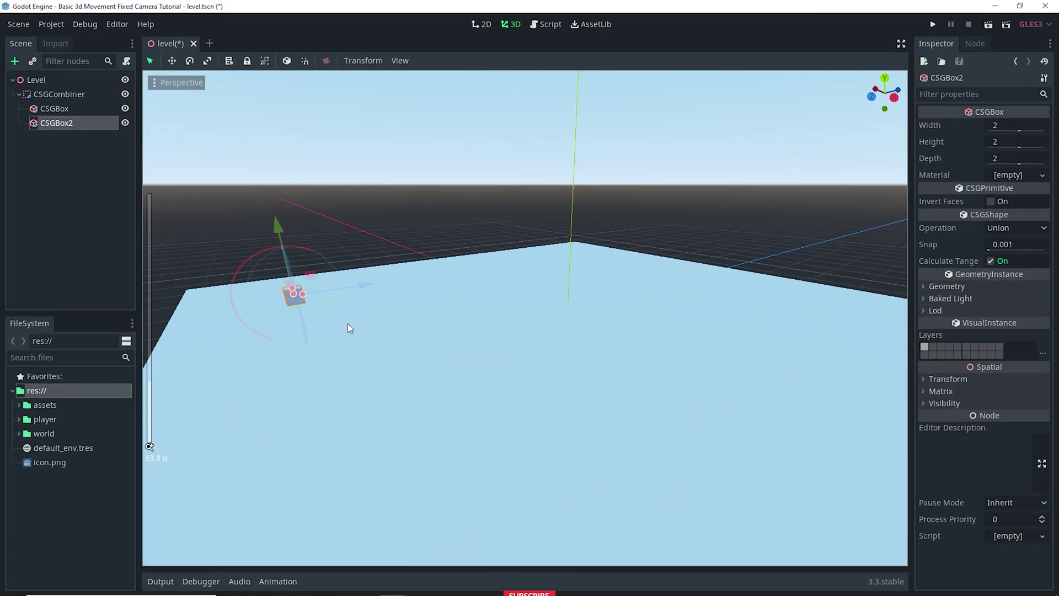
drag(314, 295, 301, 274)
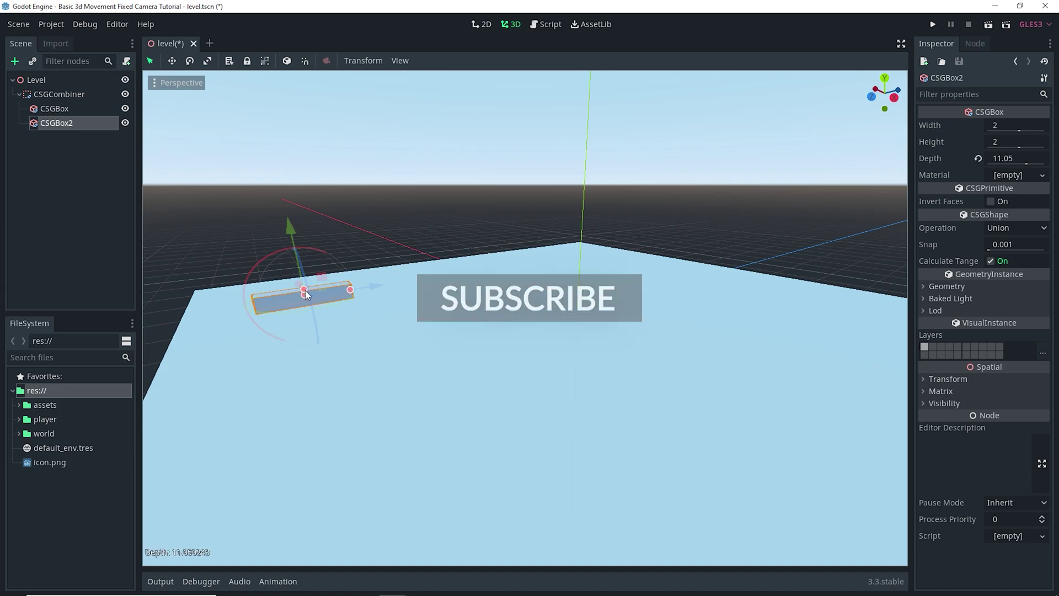
middle_drag(301, 274, 376, 340)
scroll(402, 313, down, 5)
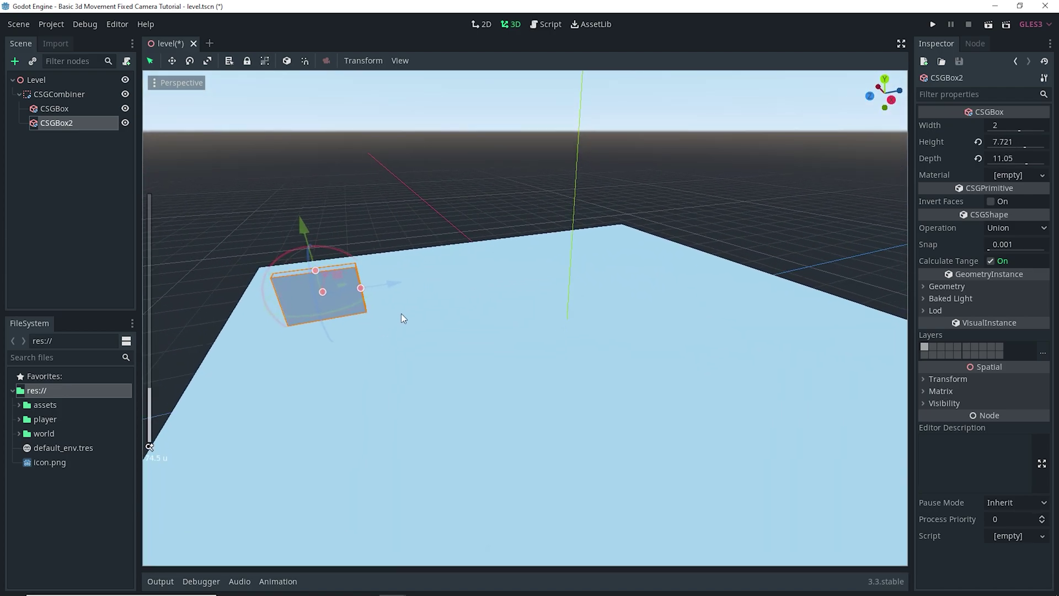
Add a CSGPolygon node as another child of the CSGCombiner
click(76, 96)
key(ctrl+a)
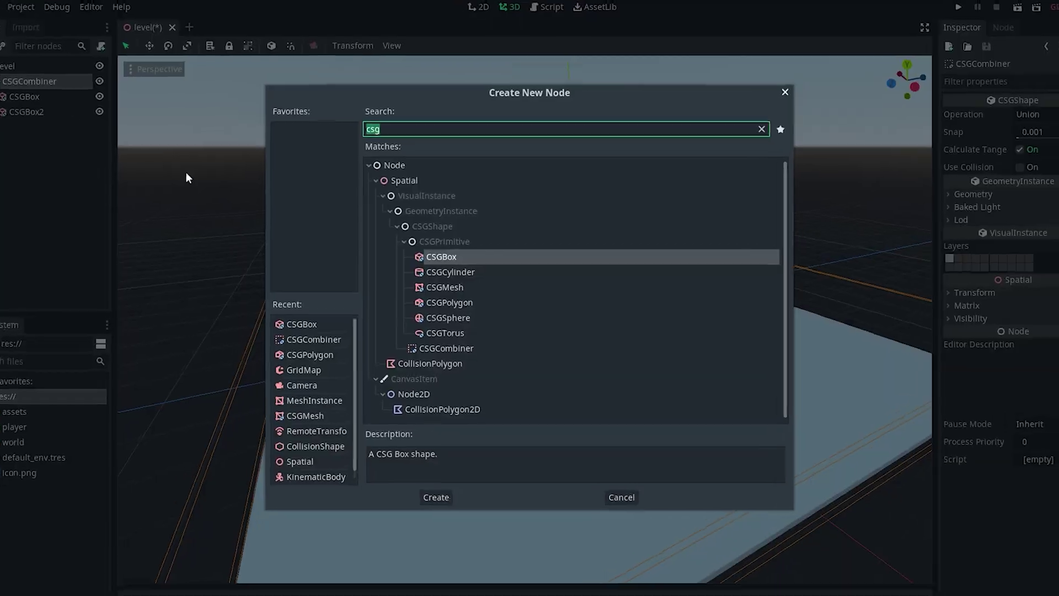
click(471, 288)
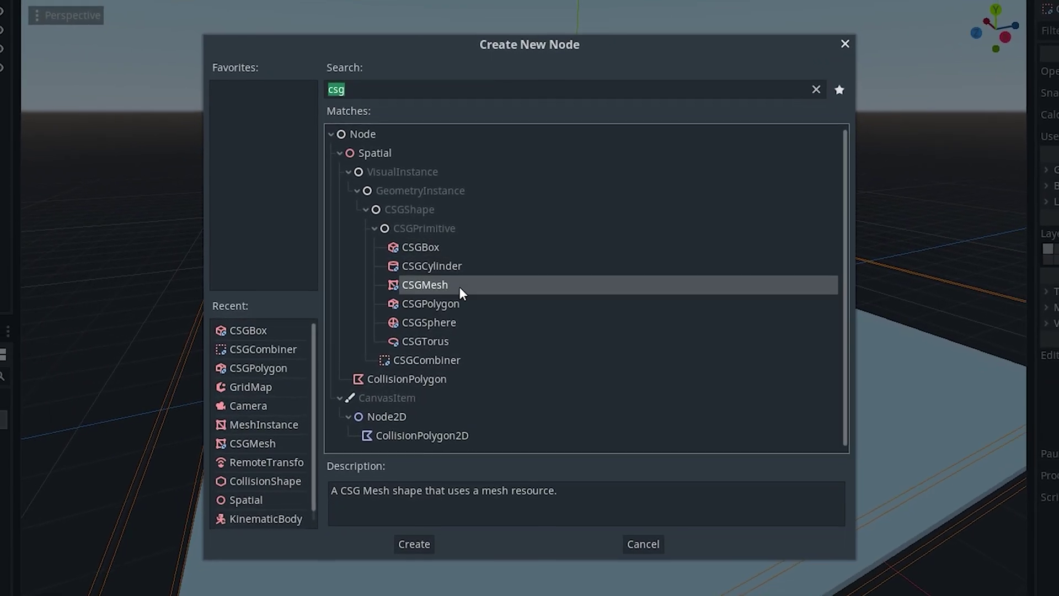
double_click(461, 302)
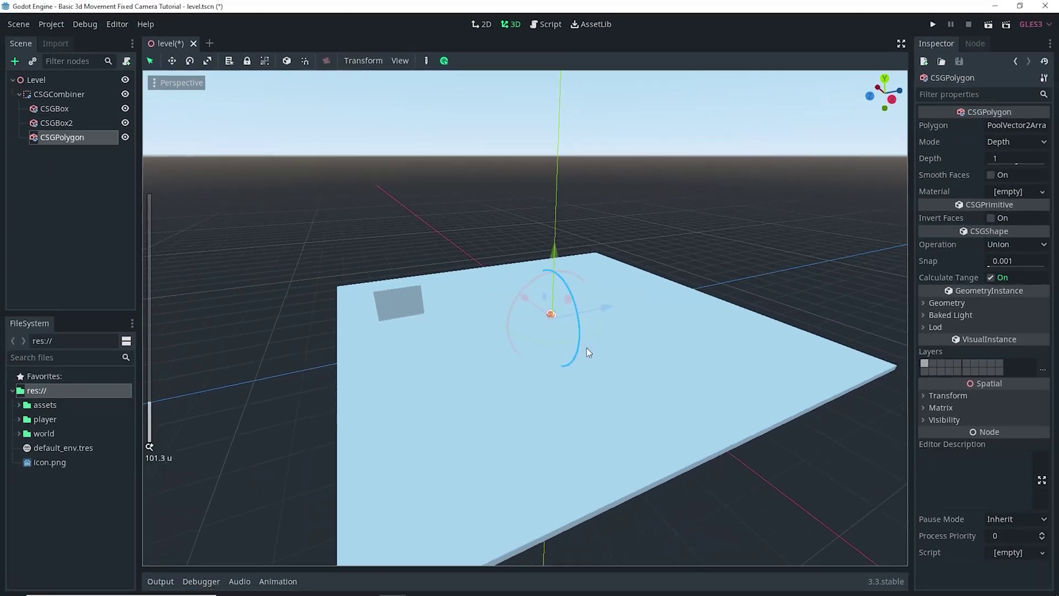
In the front orthogonal view, stretch the polygon's upper outer corner sideways along the floor, away from the origin
scroll(588, 345, up, 5)
key(KP_1)
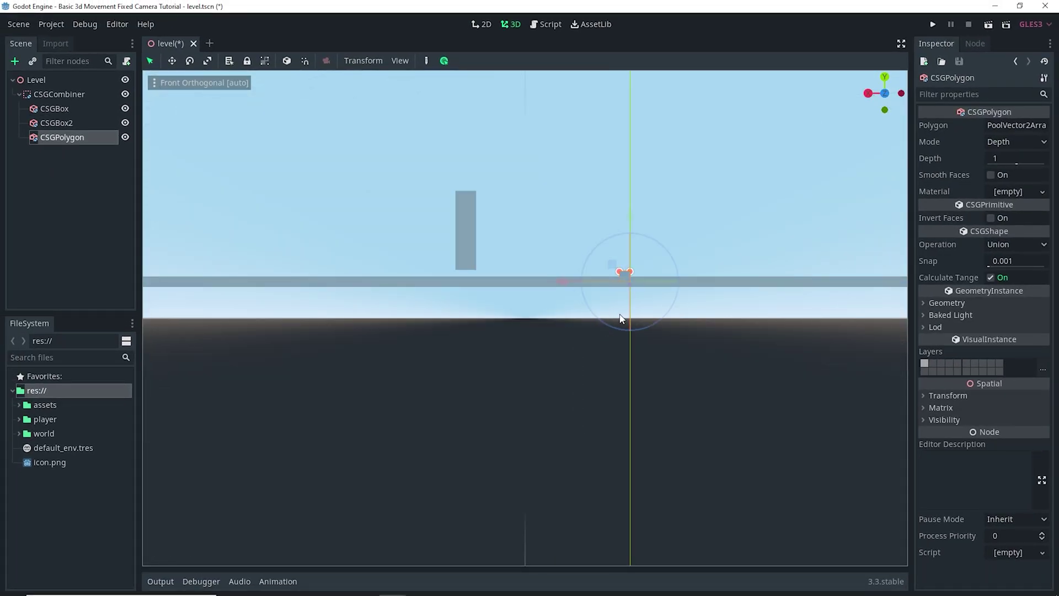
shift+middle_drag(622, 317, 500, 449)
scroll(502, 455, up, 6)
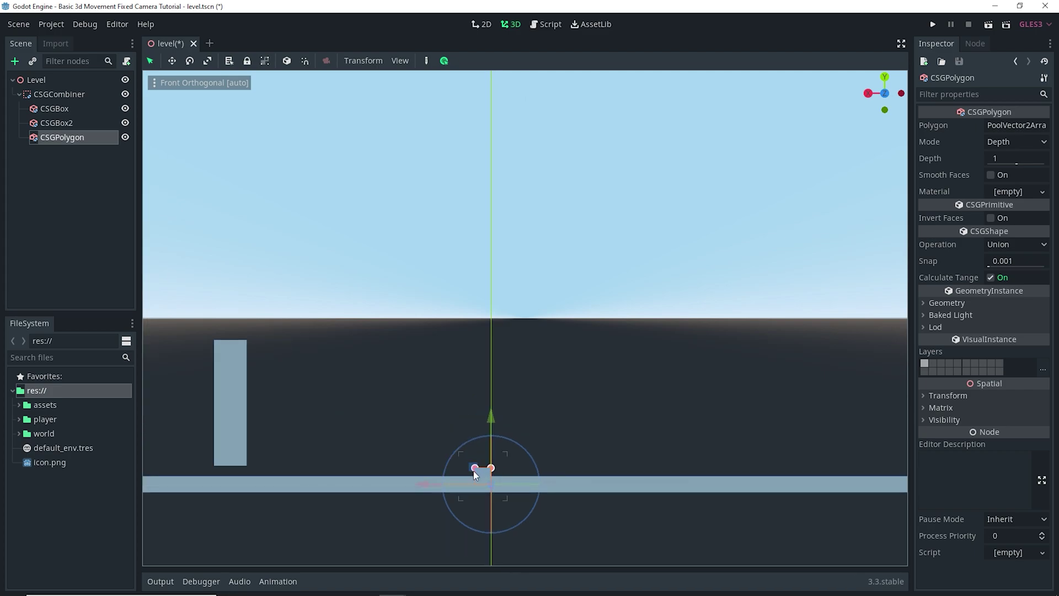
drag(476, 468, 350, 477)
Increase the polygon's depth to 9.779 and pull its profile points into a triangular ramp sloping down to the floor
middle_drag(524, 501, 572, 454)
drag(1011, 162, 1025, 165)
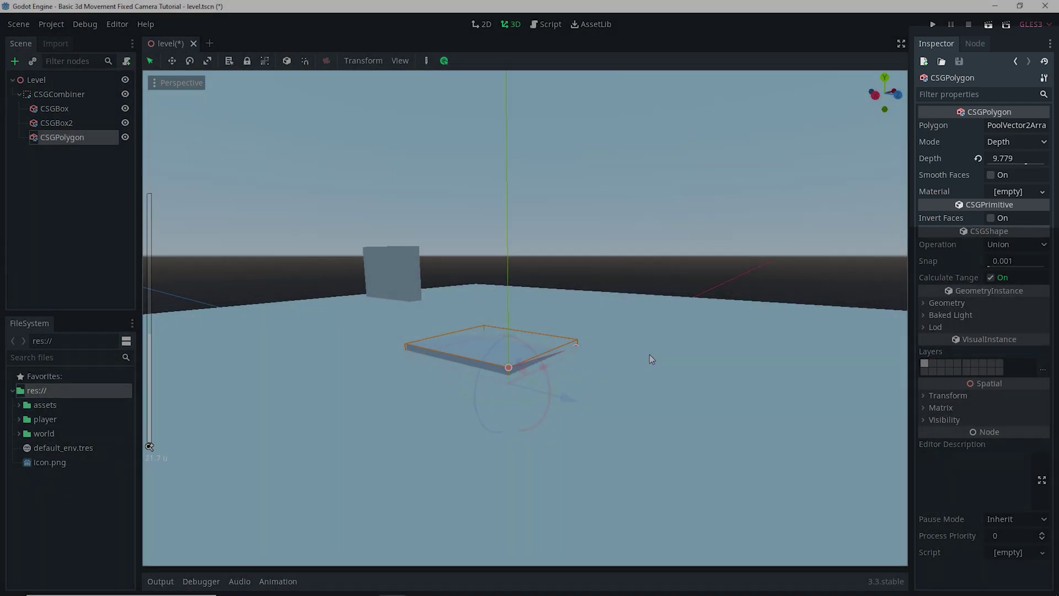
middle_drag(650, 354, 527, 383)
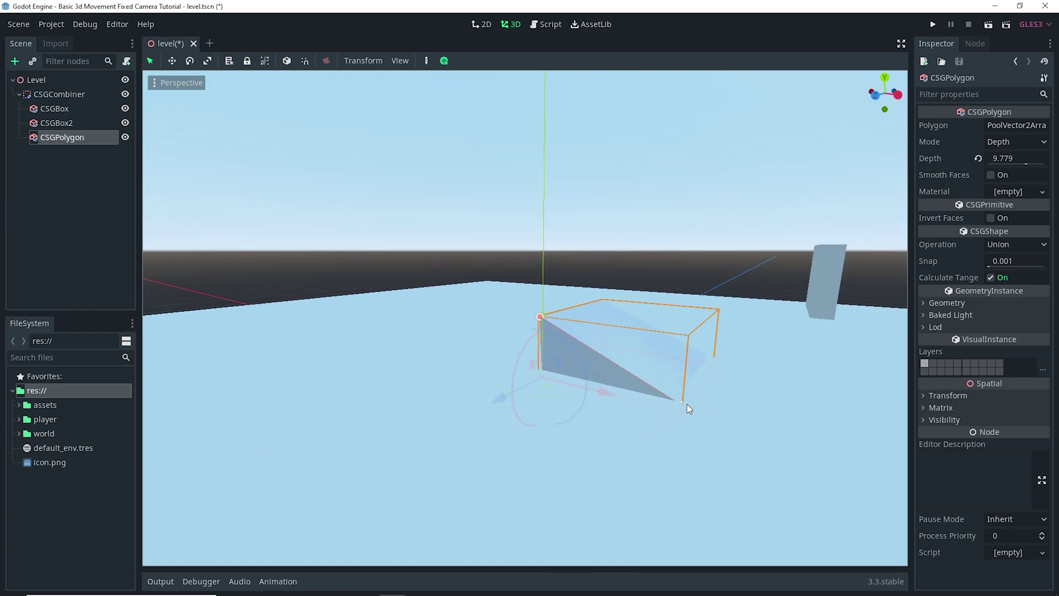
drag(680, 397, 685, 406)
Select the upright wall box and move it next to the tall end of the ramp
middle_drag(690, 407, 789, 417)
middle_drag(508, 390, 547, 405)
scroll(554, 414, down, 3)
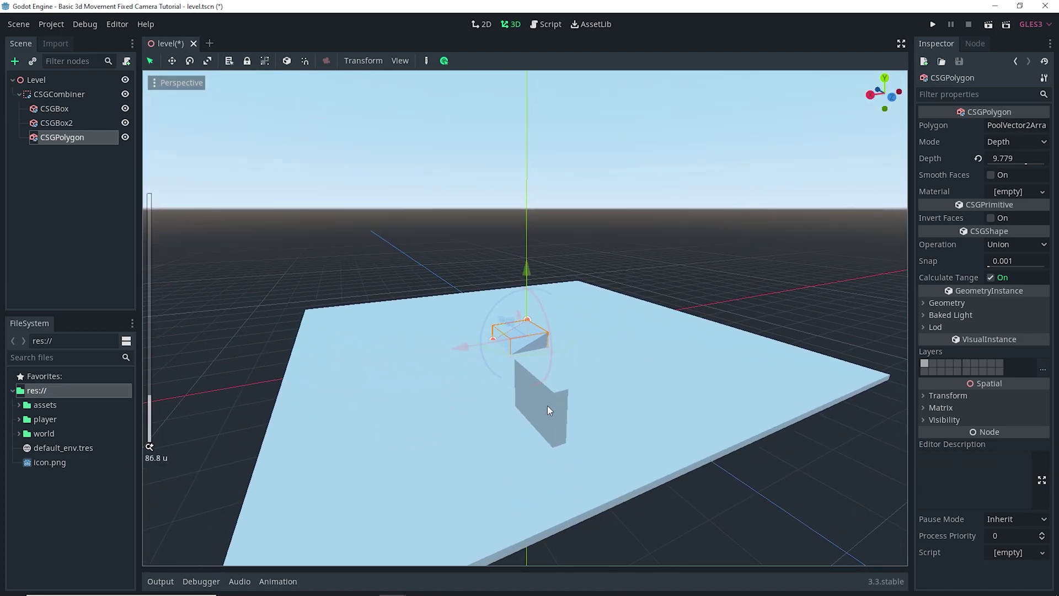
click(558, 398)
drag(511, 371, 469, 328)
drag(405, 348, 516, 336)
Duplicate the ramp polygon, place the copy on the wall's opposite side and turn it to slope away from the wall
middle_drag(663, 370, 507, 350)
click(518, 353)
click(511, 356)
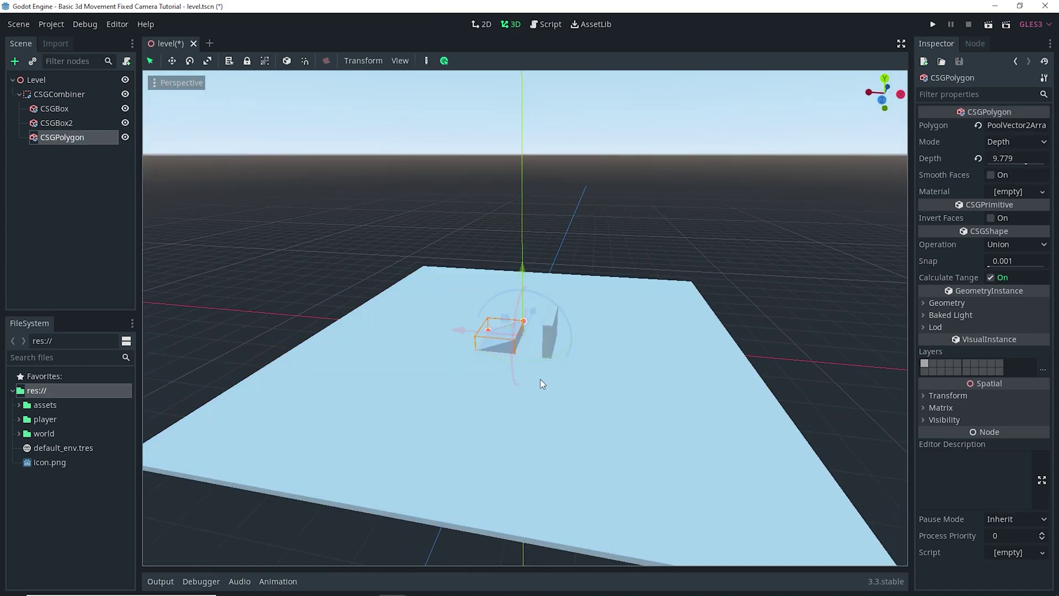
key(ctrl+d)
drag(466, 341, 610, 298)
drag(614, 343, 578, 327)
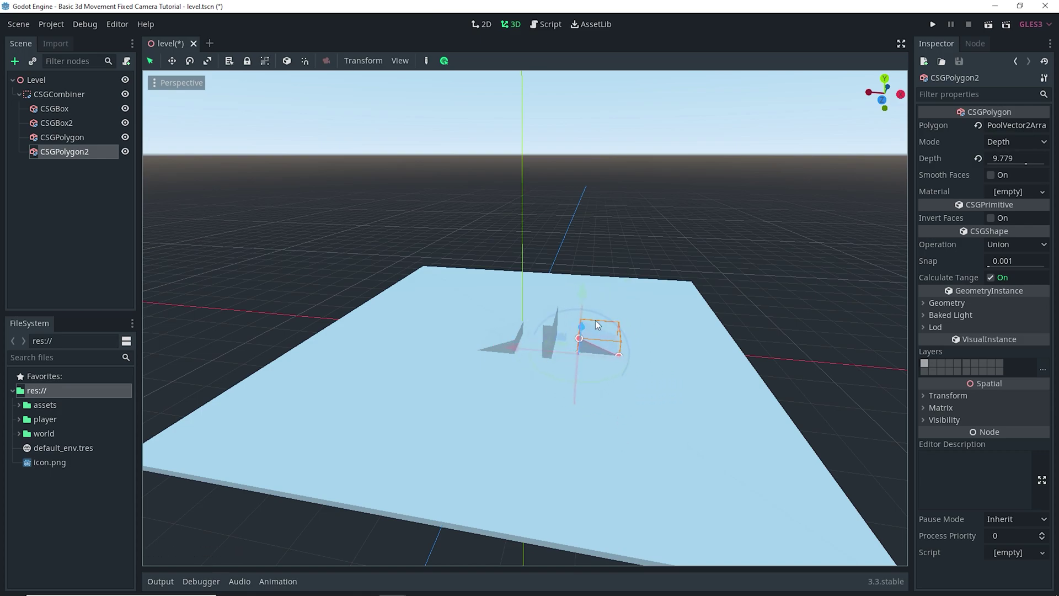
middle_drag(558, 448, 658, 418)
scroll(575, 388, up, 8)
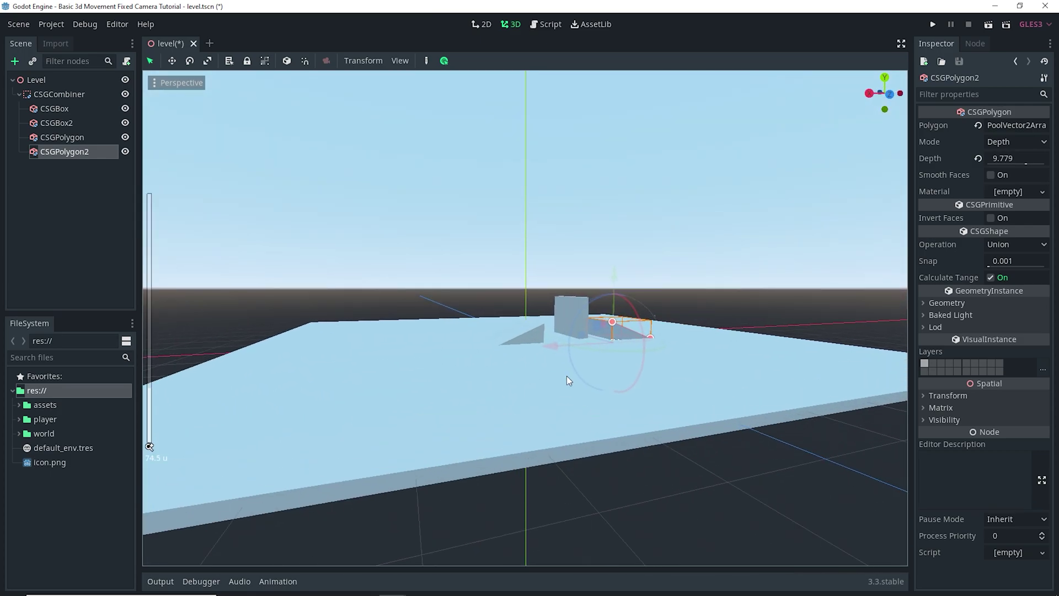
middle_drag(583, 396, 465, 382)
scroll(571, 408, down, 6)
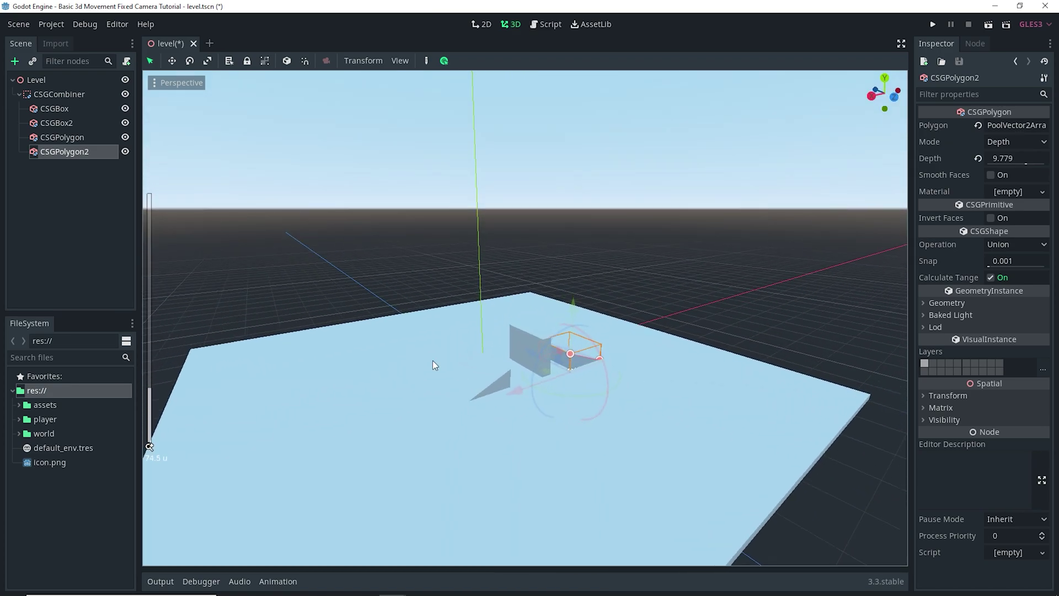
Assign a new SpatialMaterial to the floor box CSGBox and open that material for editing
click(698, 425)
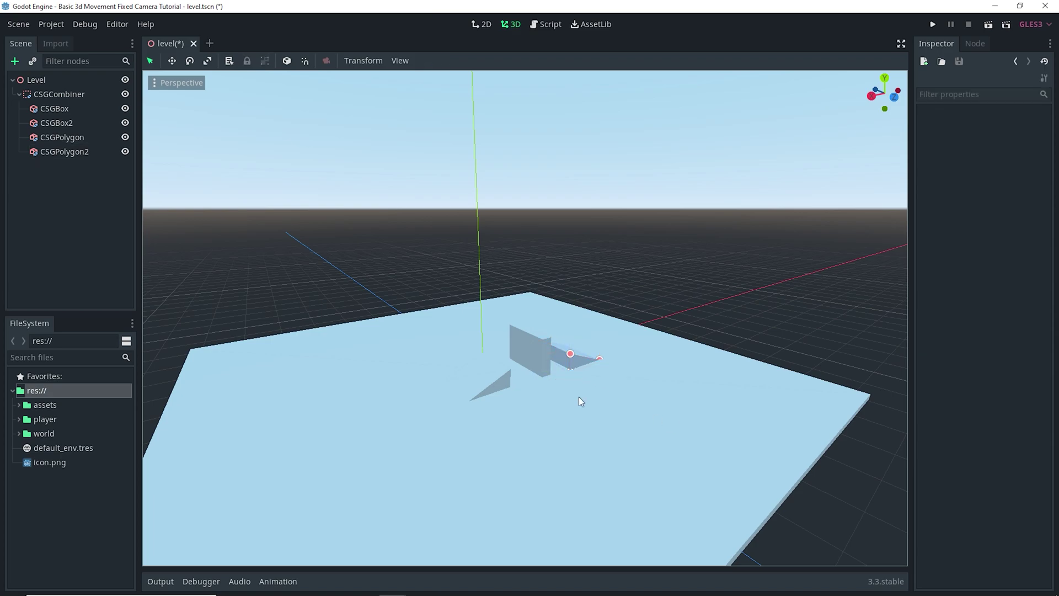
click(71, 107)
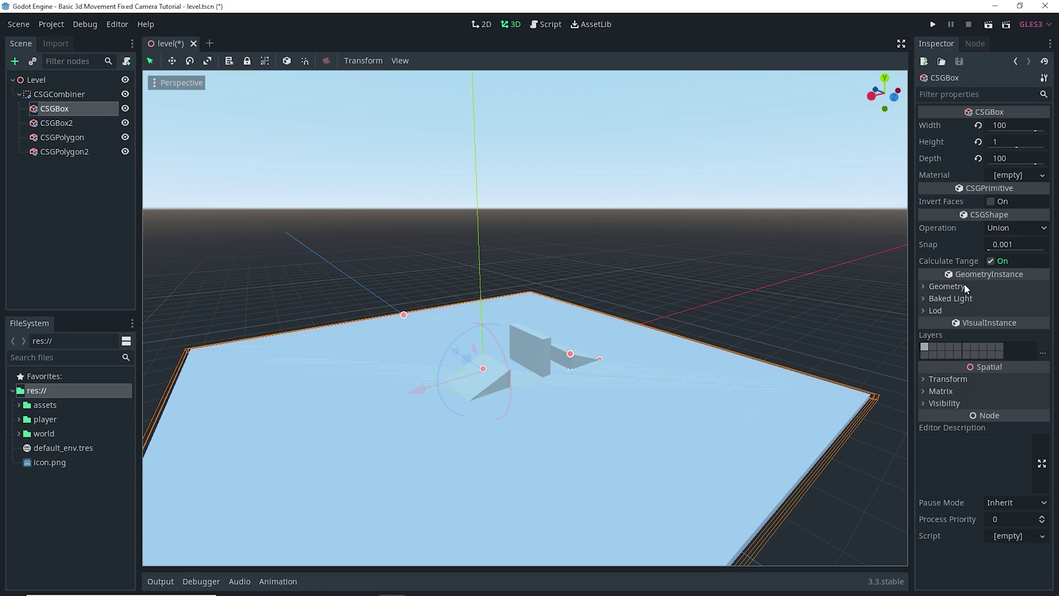
click(947, 286)
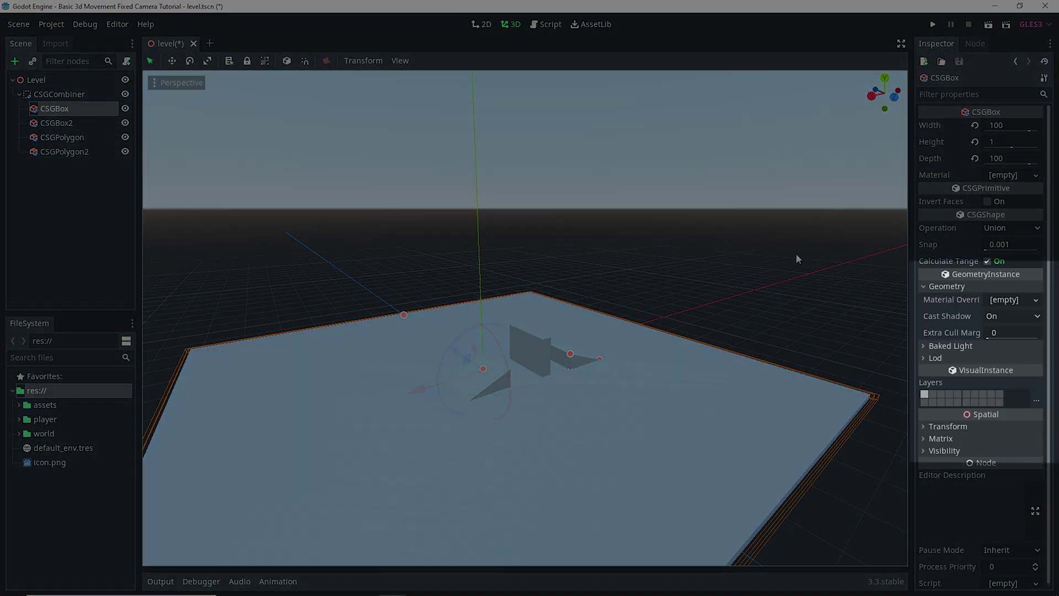
click(70, 95)
click(65, 107)
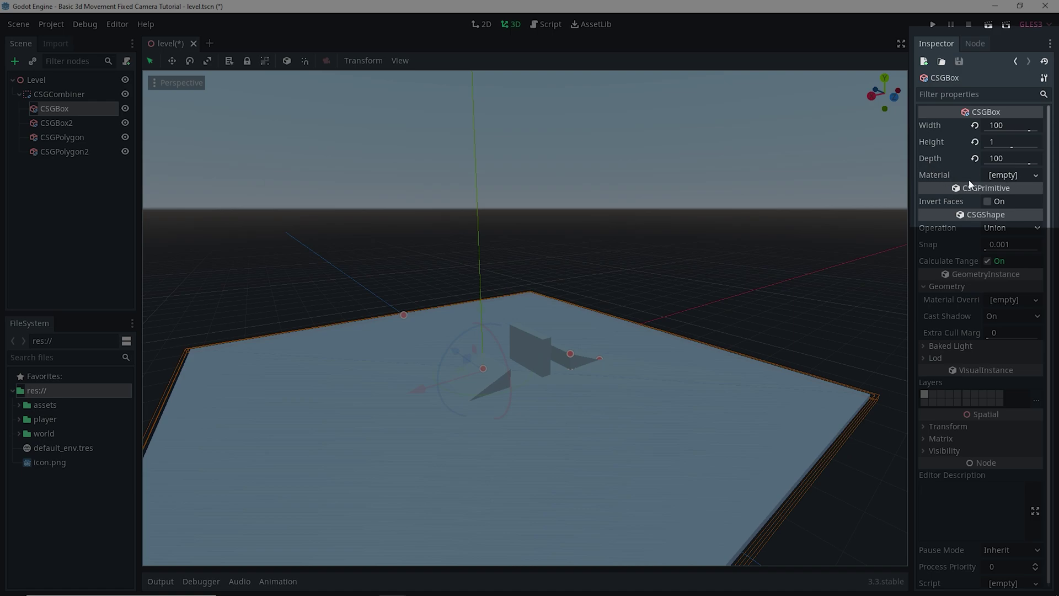
click(1005, 175)
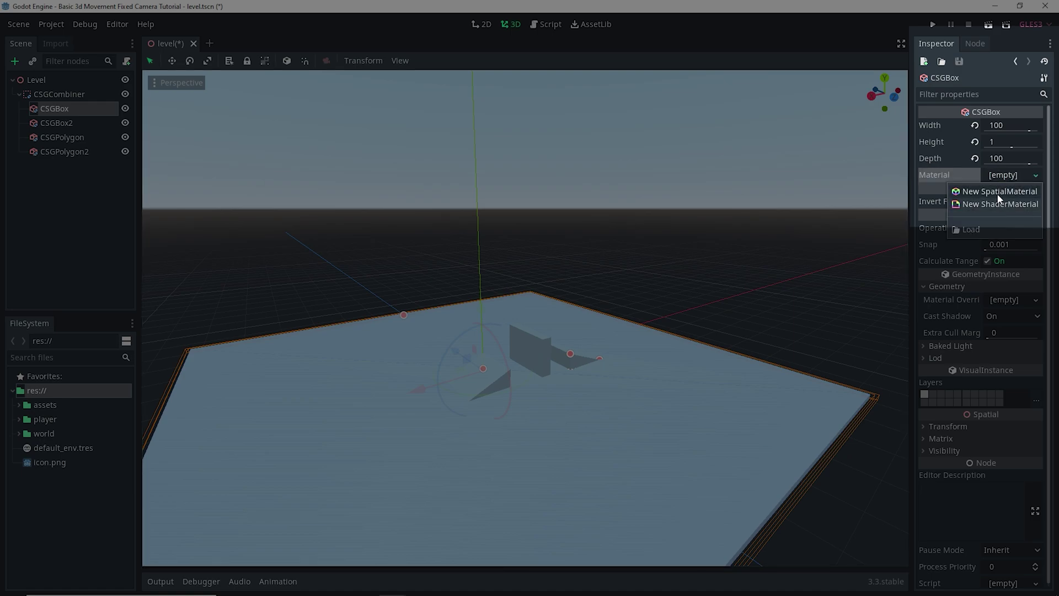
click(998, 192)
click(1012, 189)
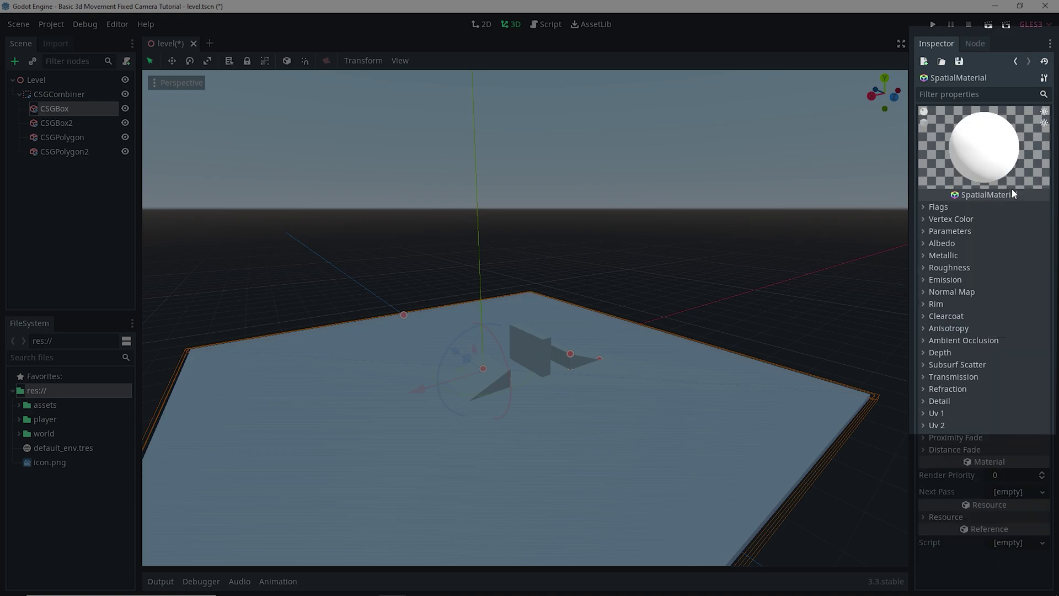
Set the floor material's albedo texture to texture_01.png from the Dark folder of the PNG prototype textures
click(943, 243)
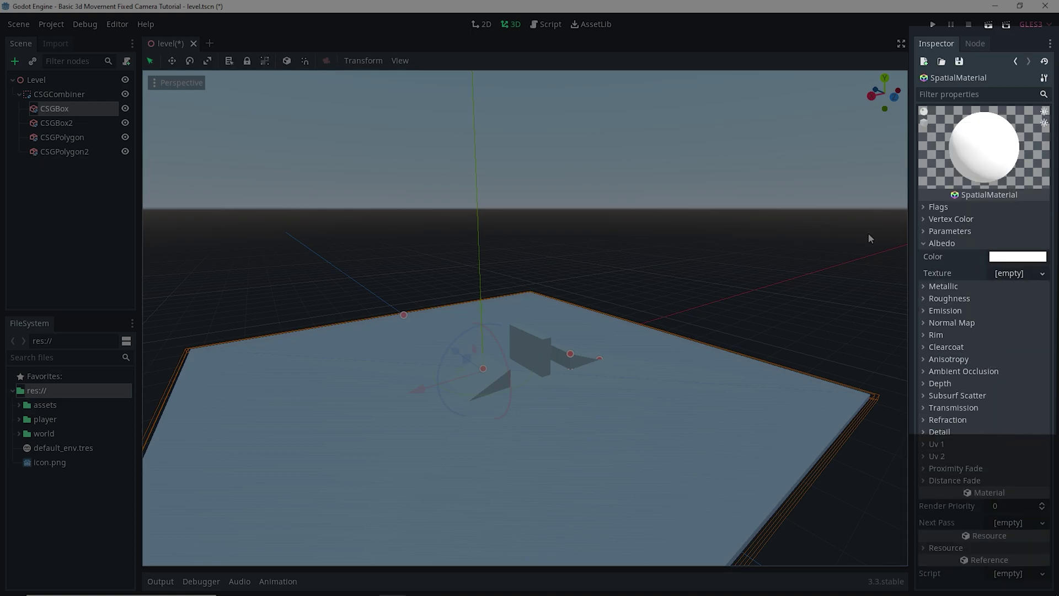
click(19, 405)
click(26, 421)
click(32, 434)
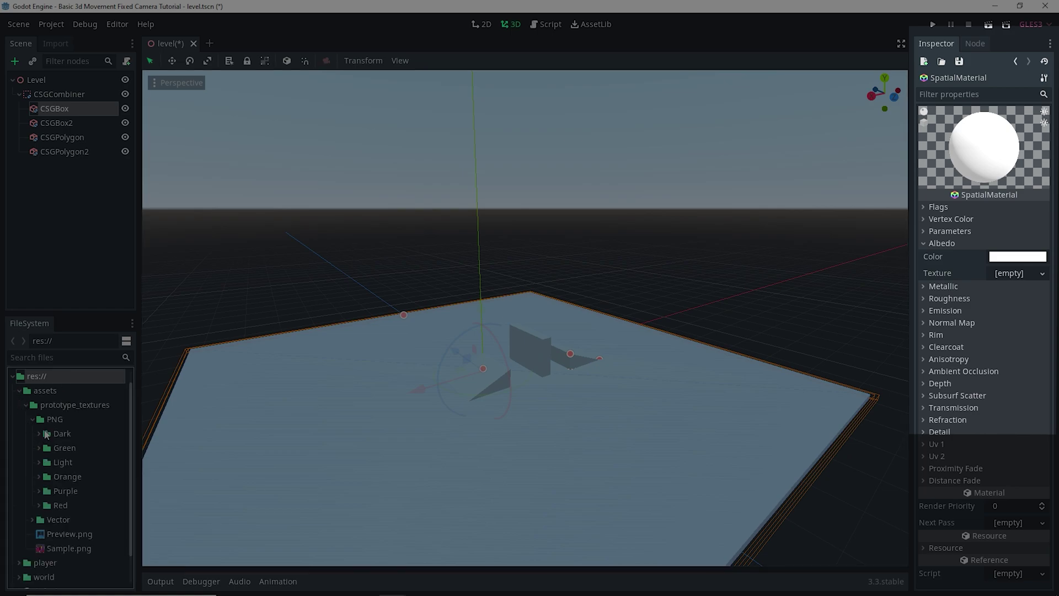
click(40, 435)
drag(88, 449, 1009, 274)
Turn on triplanar mapping in the floor material's Uv 1 settings
scroll(431, 459, up, 5)
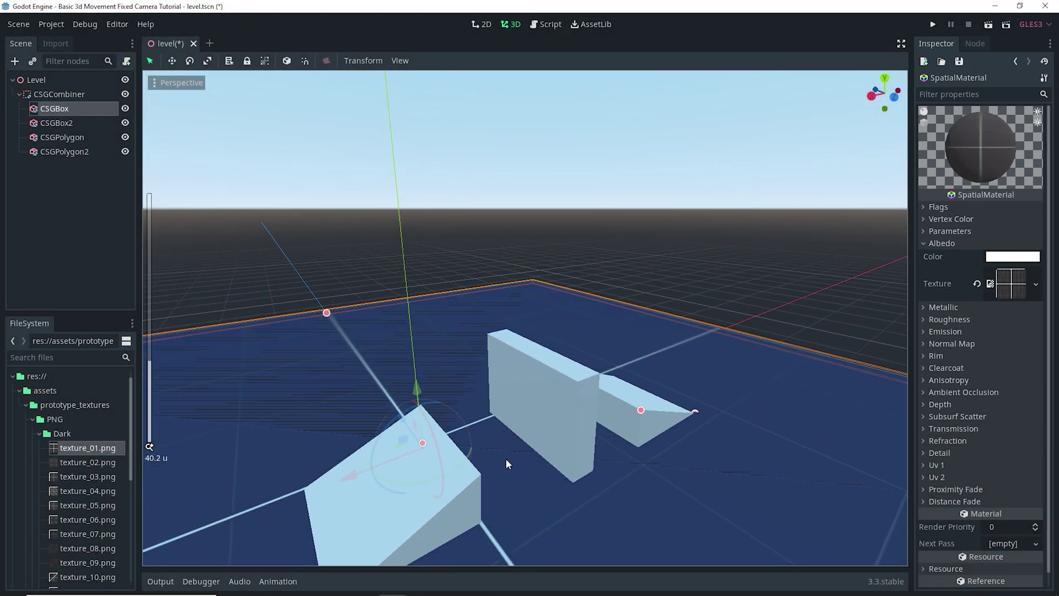
scroll(505, 458, down, 12)
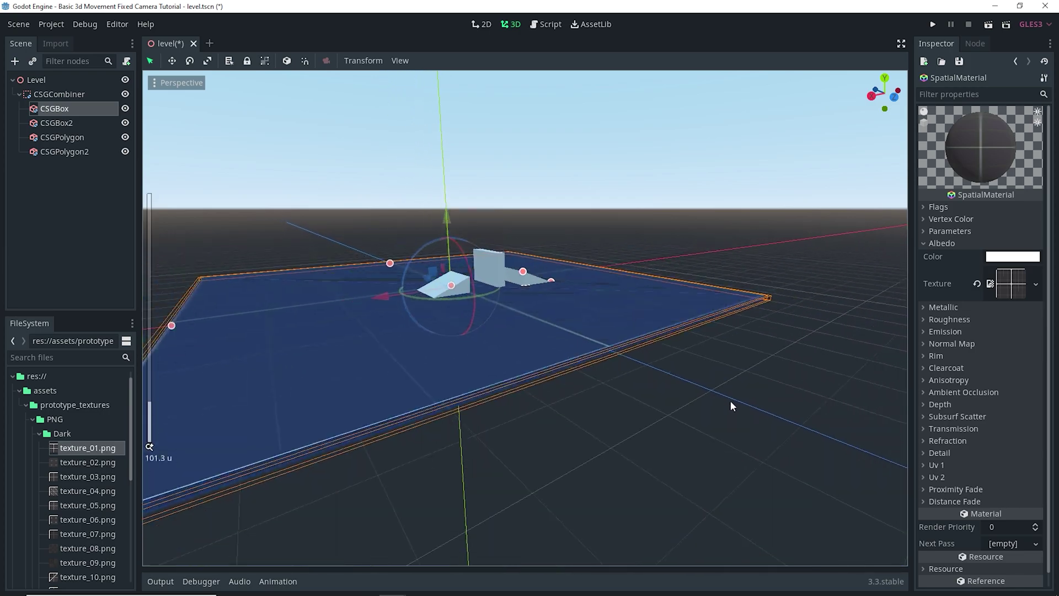
middle_drag(514, 352, 522, 358)
scroll(523, 358, up, 2)
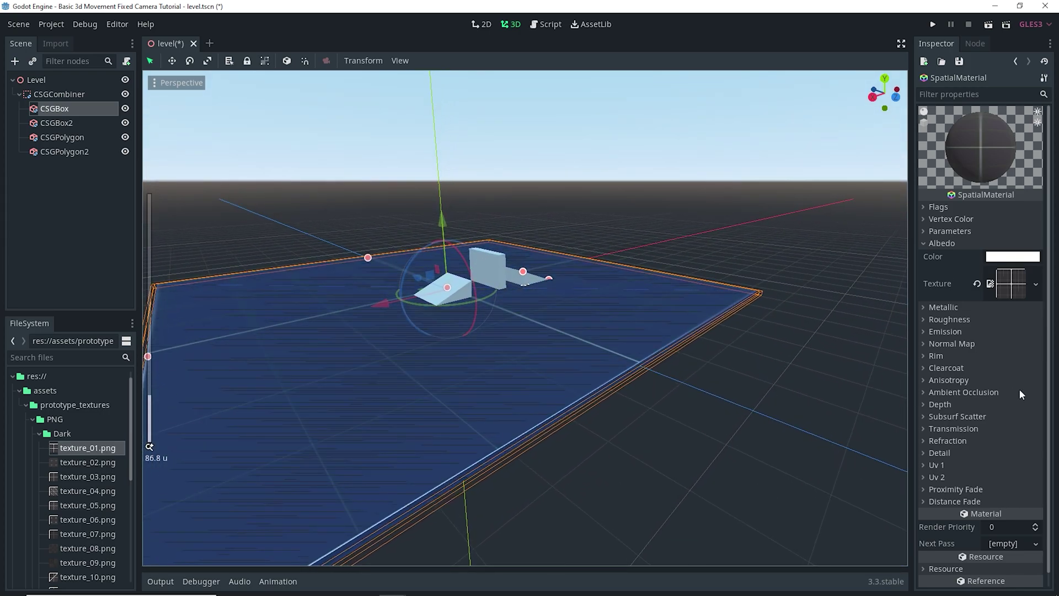
scroll(939, 461, down, 1)
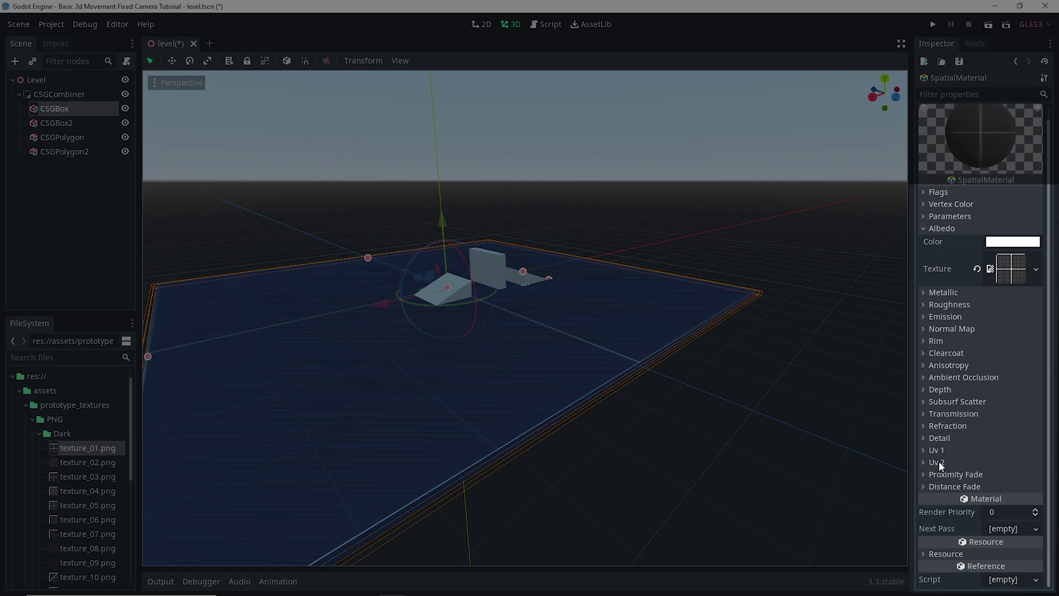
click(937, 450)
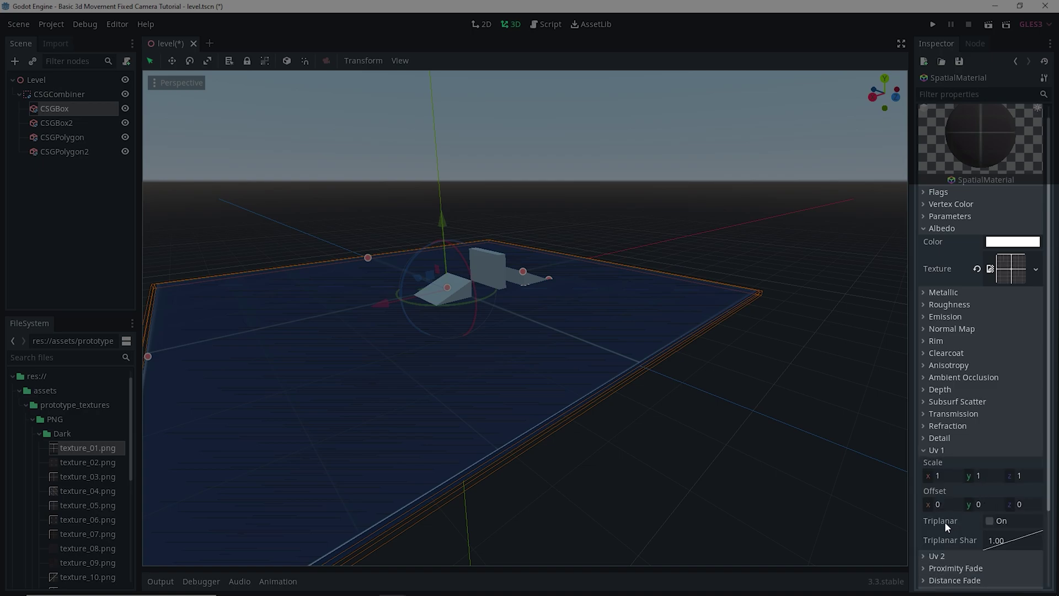
click(990, 520)
Return to the floor box's properties and copy its textured material for reuse on the other shapes
scroll(640, 373, up, 5)
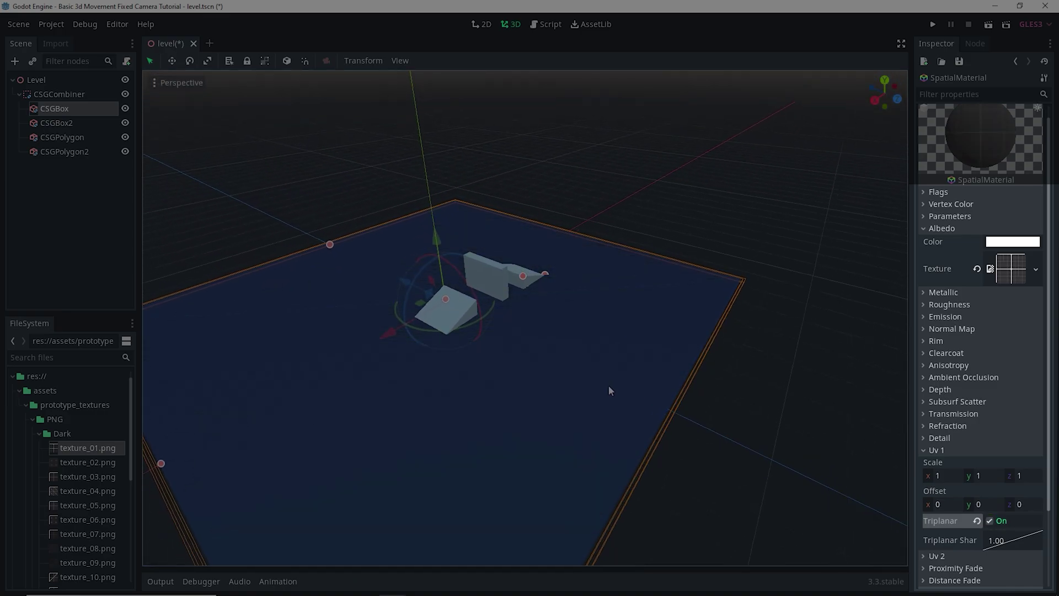
scroll(608, 393, up, 10)
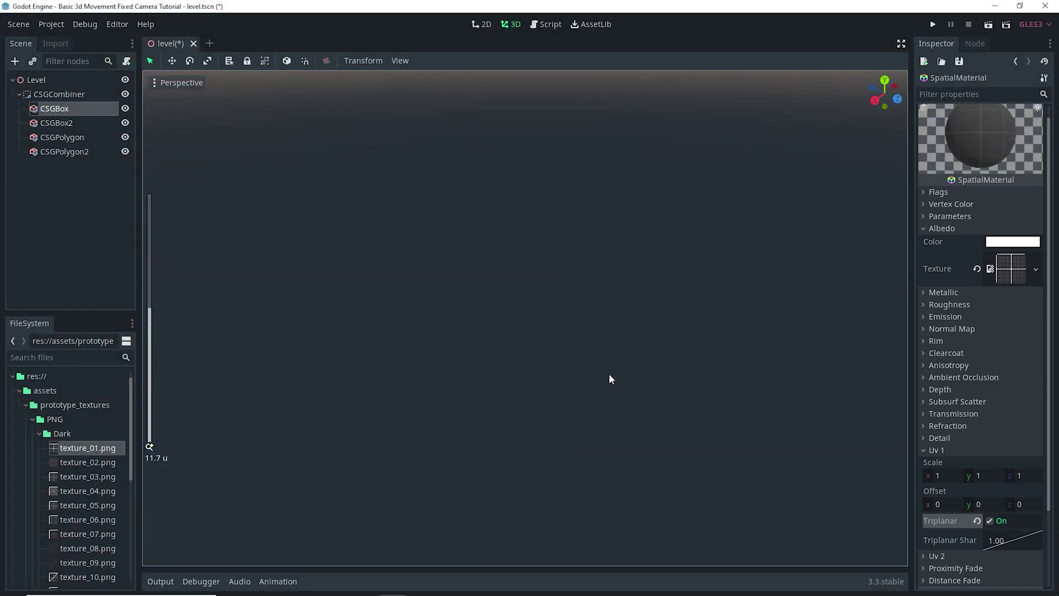
scroll(570, 346, down, 10)
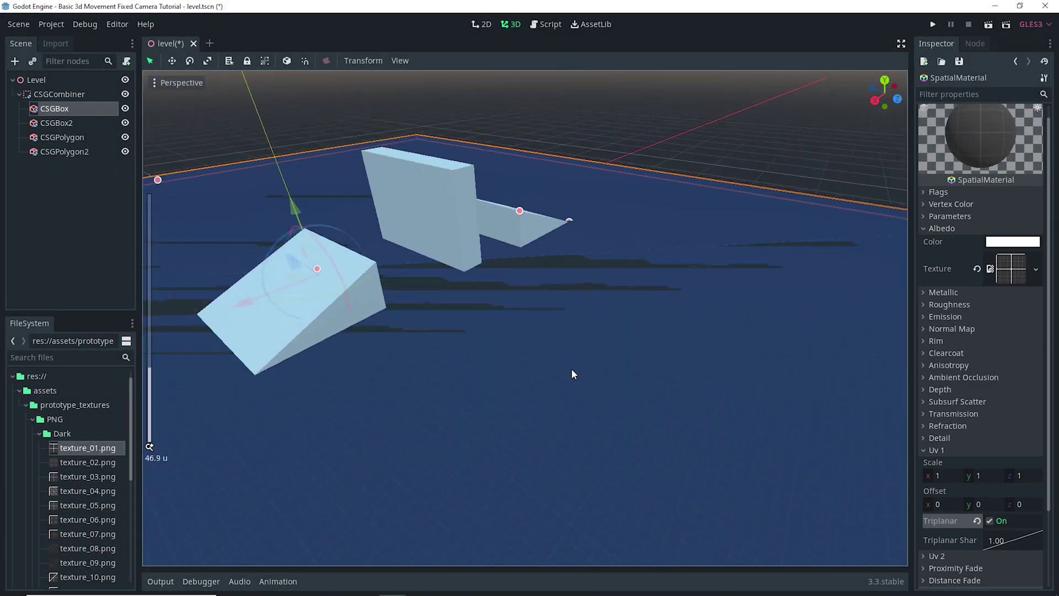
scroll(569, 370, down, 5)
middle_drag(565, 367, 520, 357)
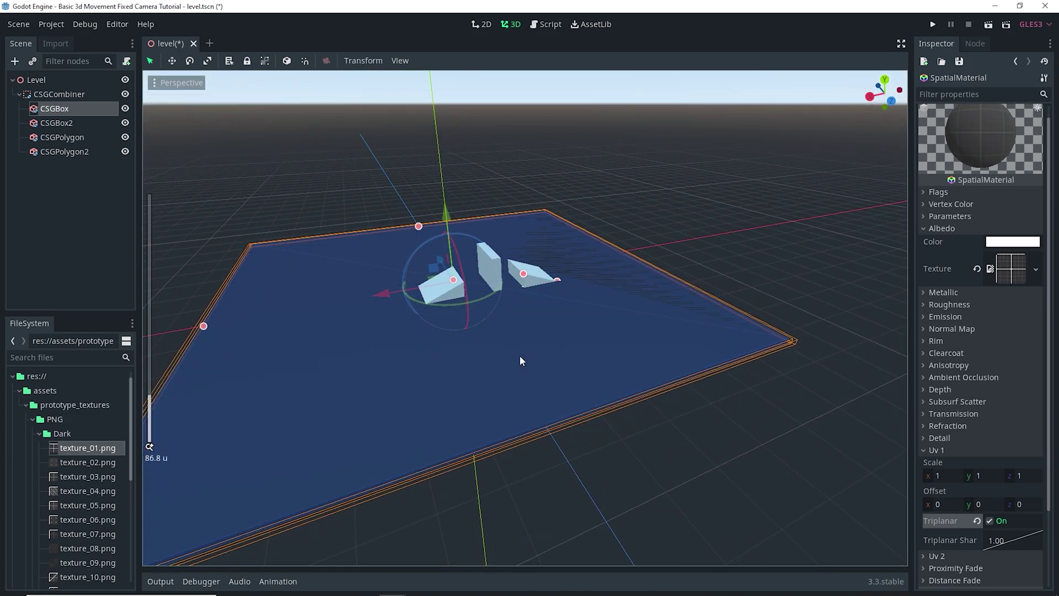
middle_drag(412, 278, 550, 257)
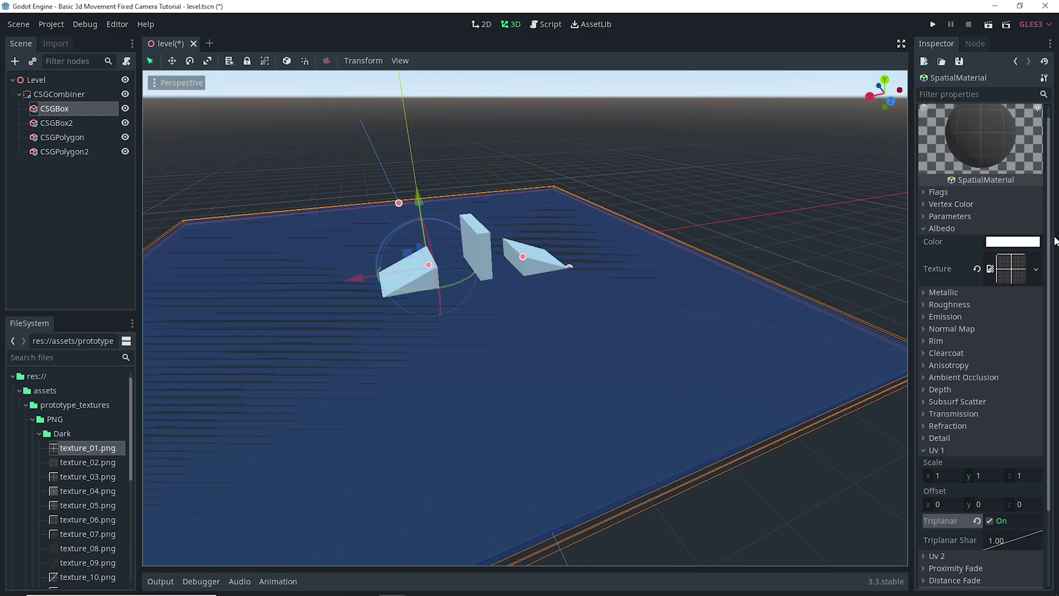
click(58, 112)
click(78, 126)
click(65, 112)
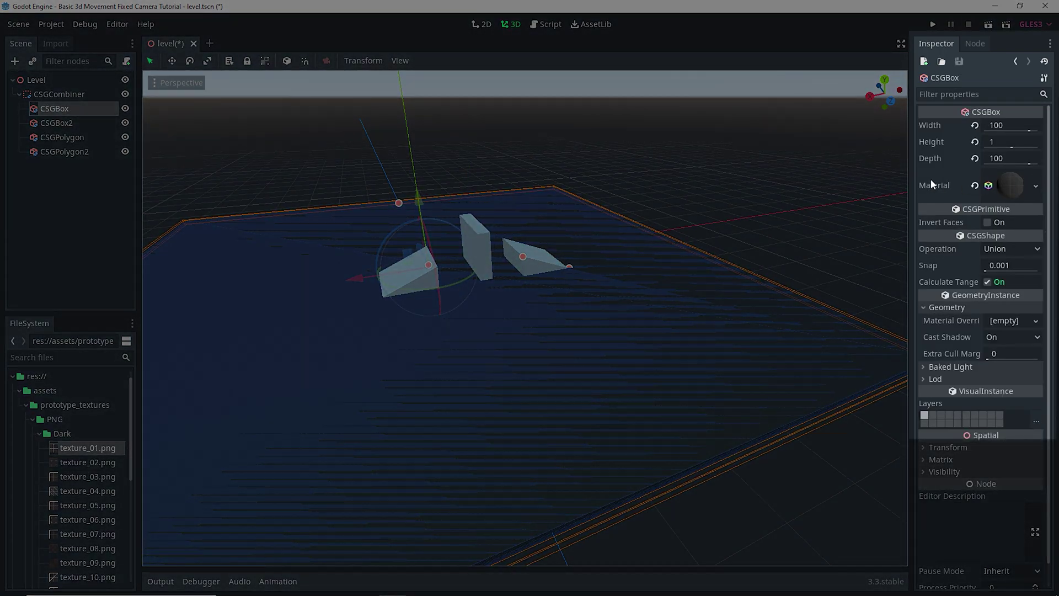
mouse_move(693, 319)
middle_down()
mouse_move(705, 301)
mouse_move(712, 309)
middle_up()
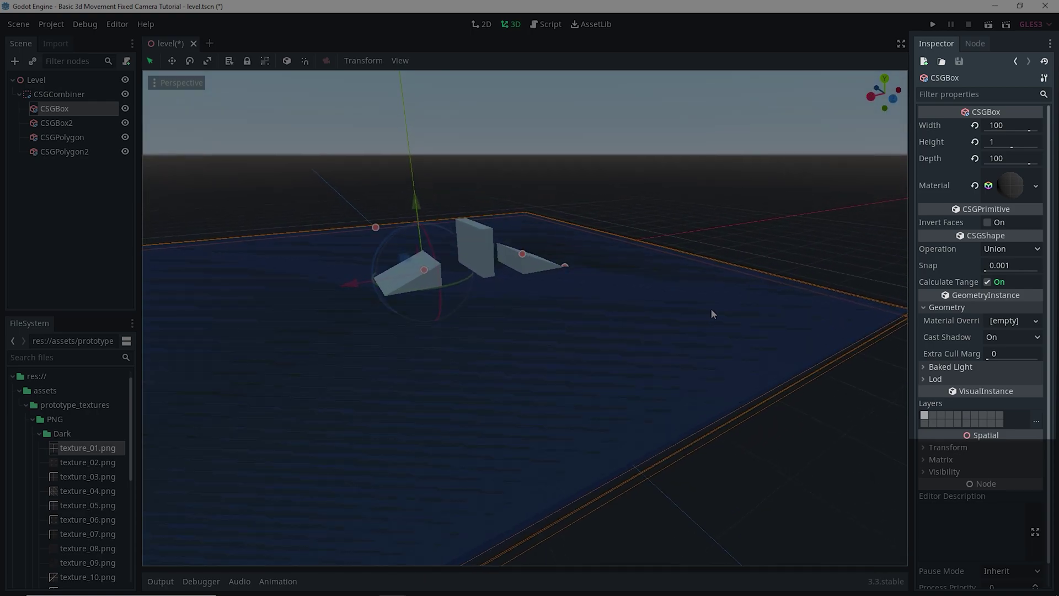
click(1036, 187)
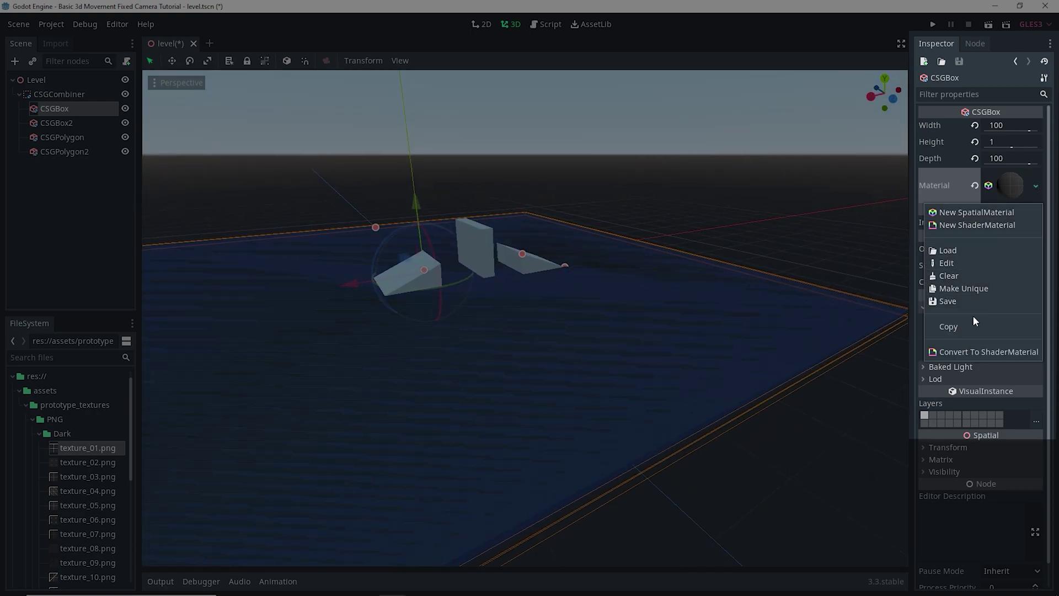
click(977, 212)
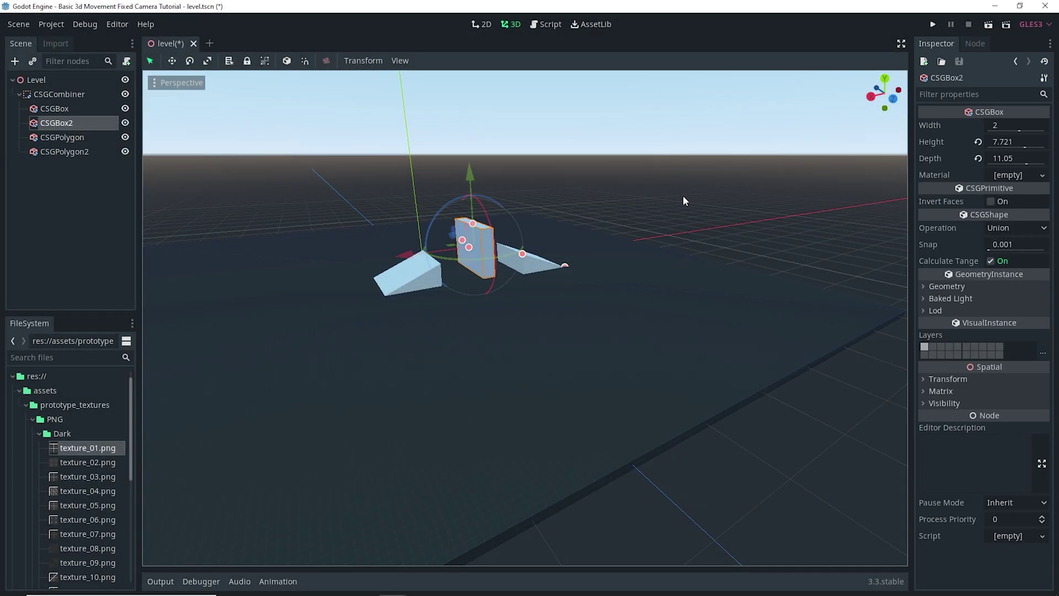
Paste the copied floor material onto the wall box CSGBox2
click(1047, 228)
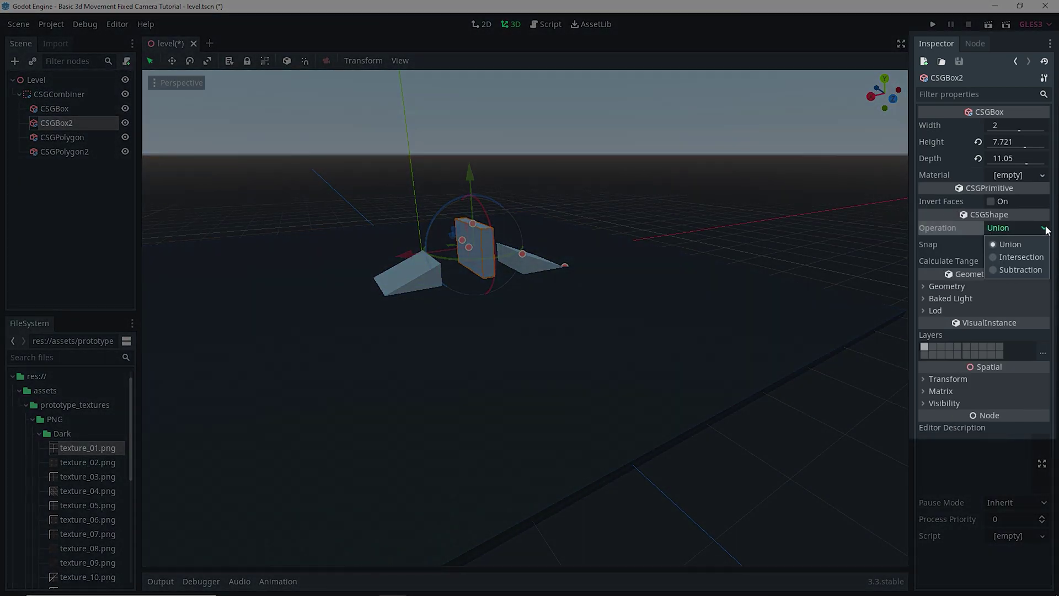
click(1047, 229)
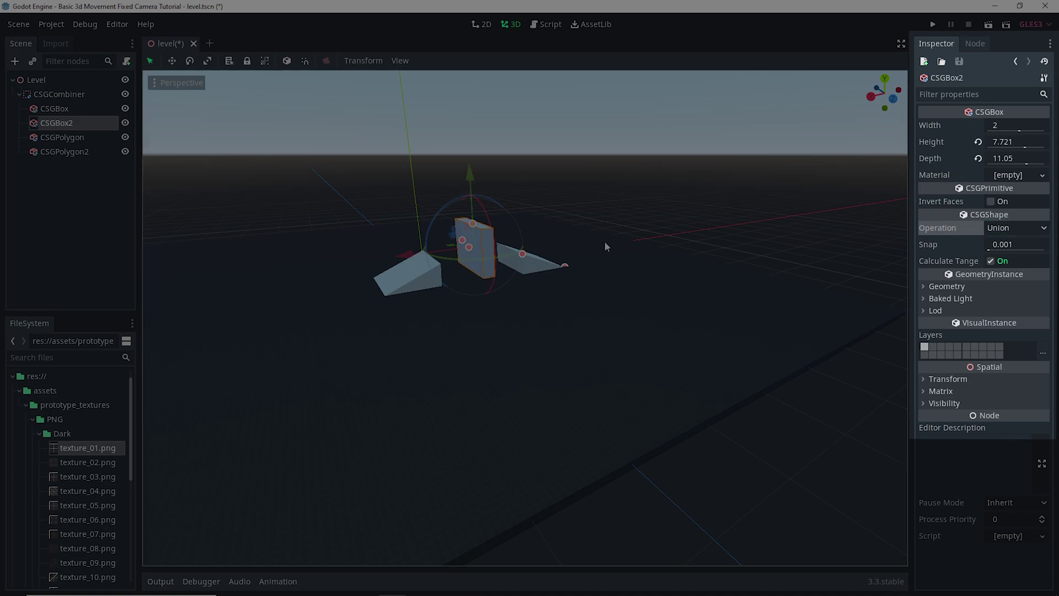
click(1044, 175)
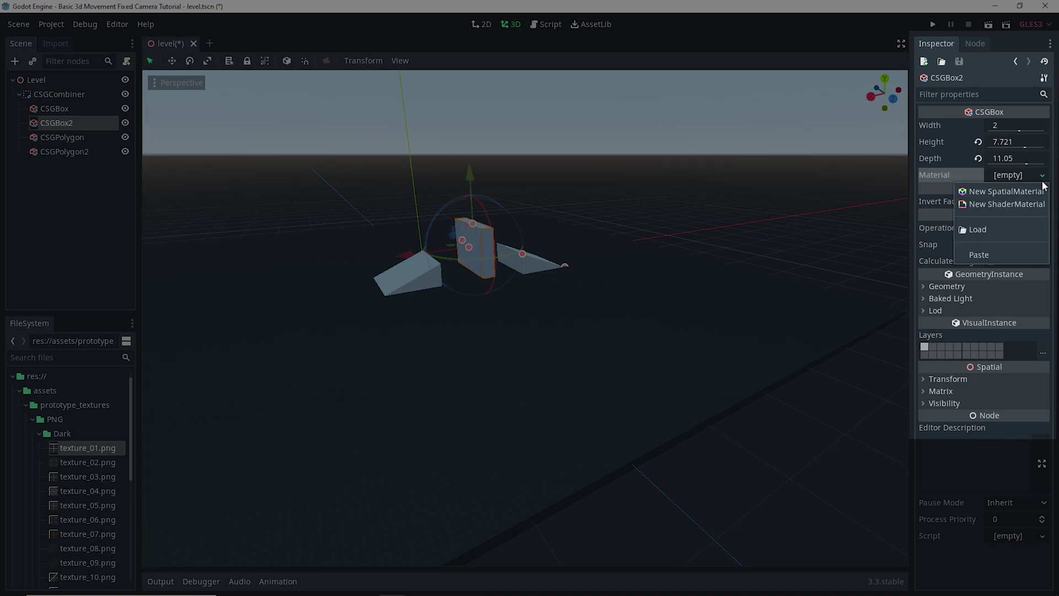
click(979, 255)
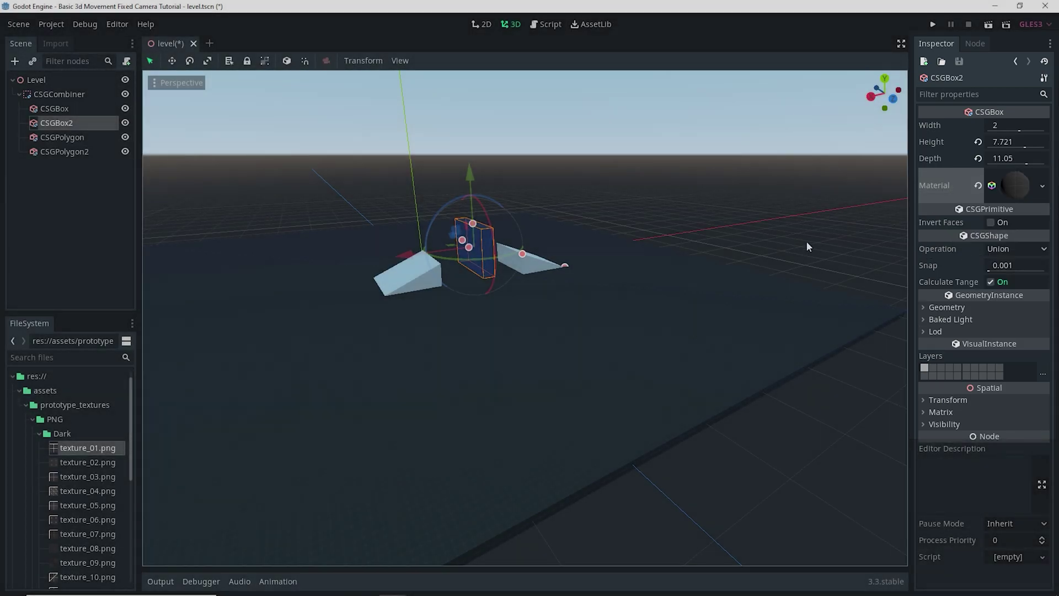
Select the first ramp, CSGPolygon, and paste the copied floor material onto it
scroll(423, 260, up, 5)
scroll(436, 201, up, 3)
shift+middle_drag(438, 200, 578, 316)
scroll(520, 314, up, 9)
scroll(520, 315, down, 6)
scroll(721, 248, down, 6)
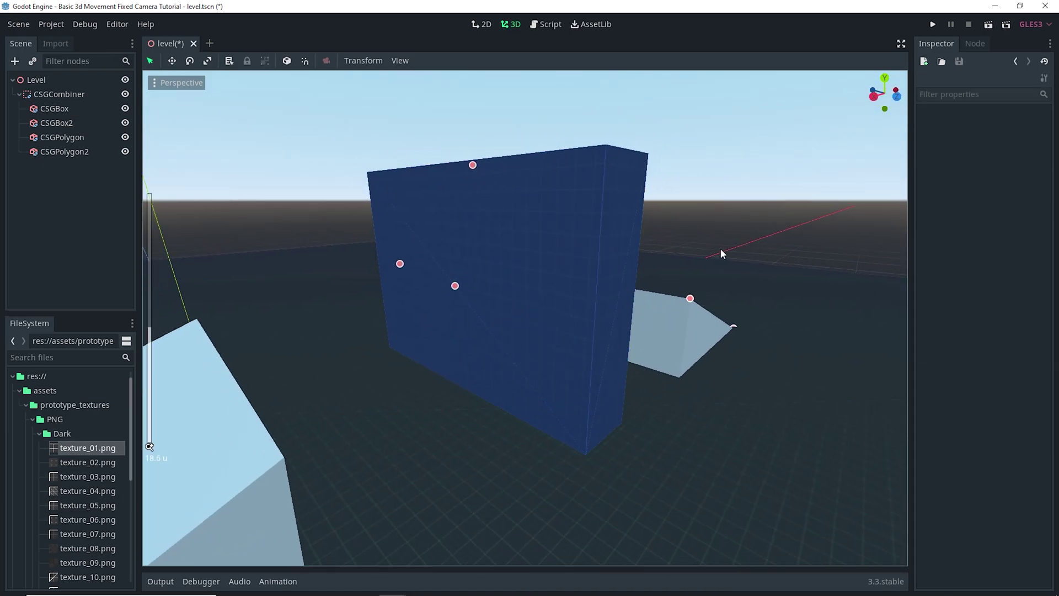
click(462, 361)
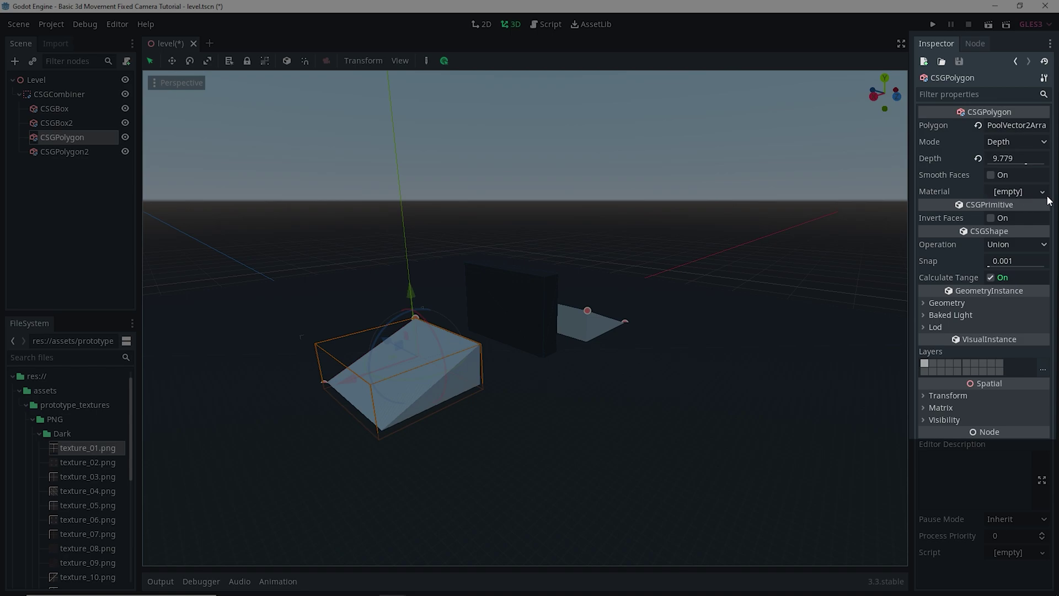
click(1044, 193)
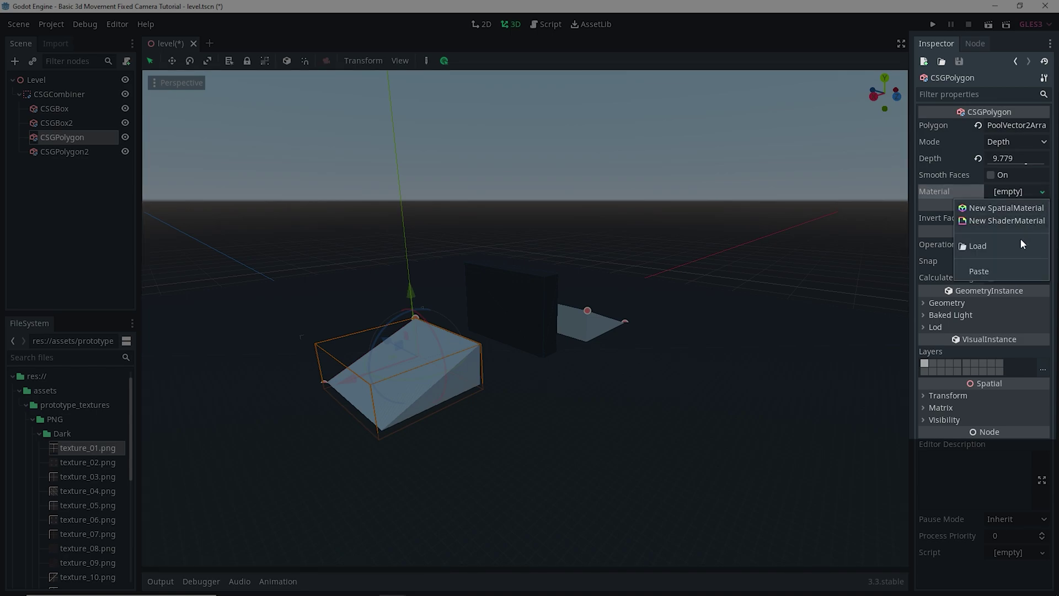
click(1006, 270)
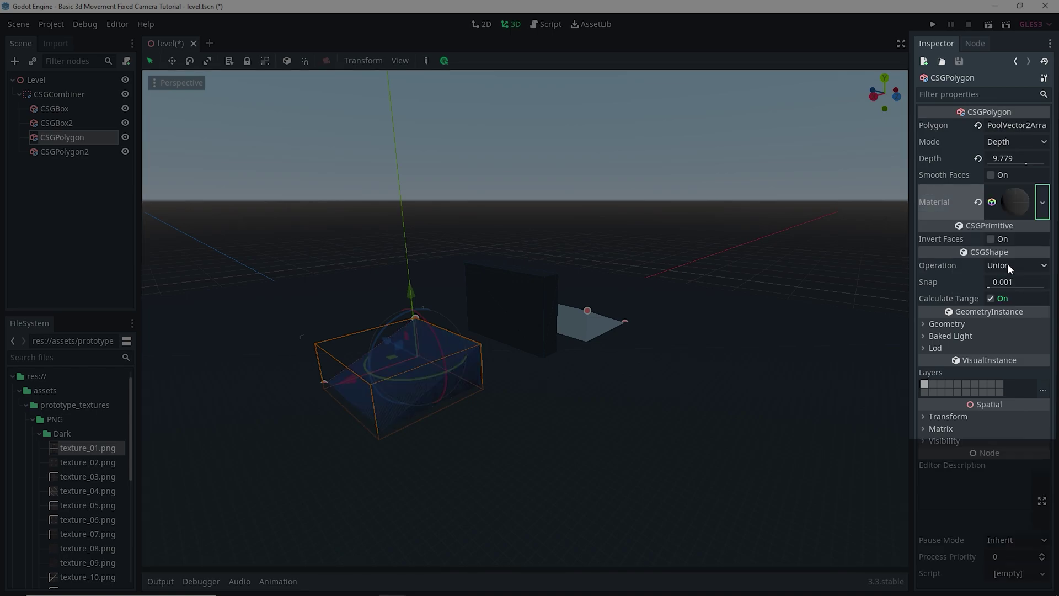
Make the first ramp's material unique and remove its albedo texture
click(1043, 203)
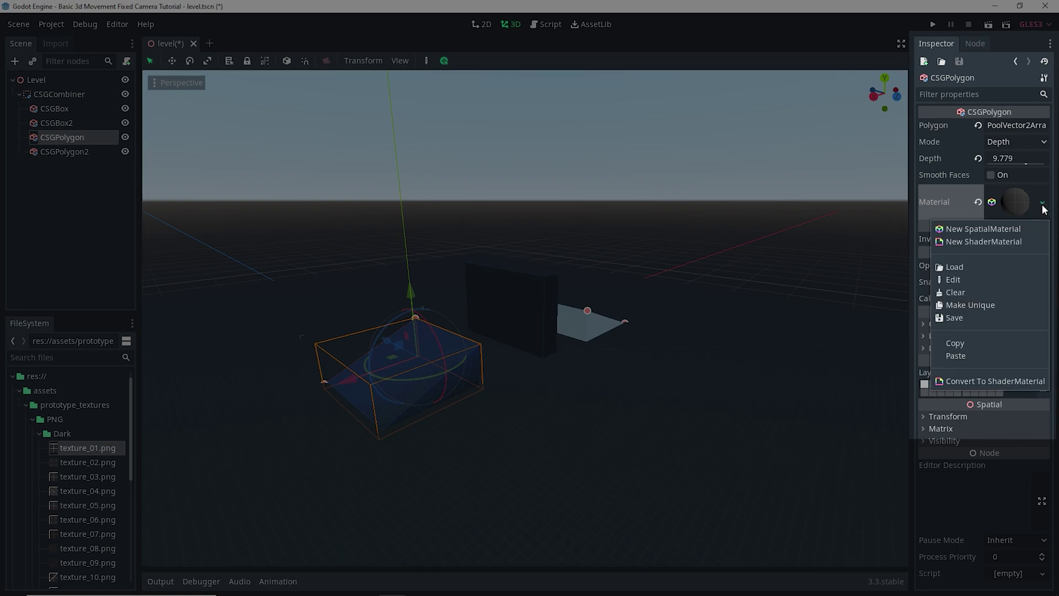
click(972, 305)
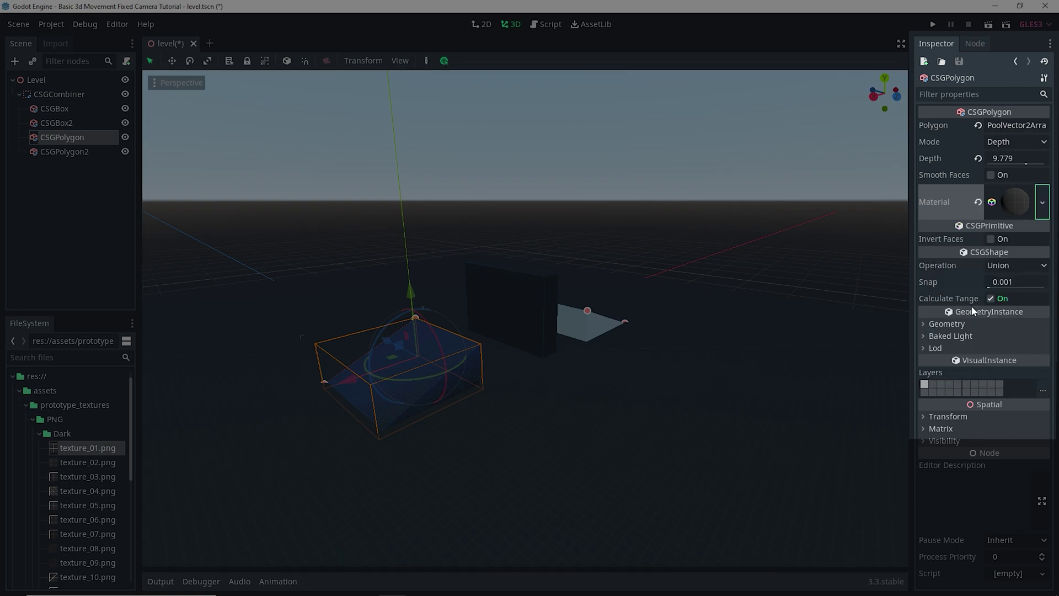
click(1018, 211)
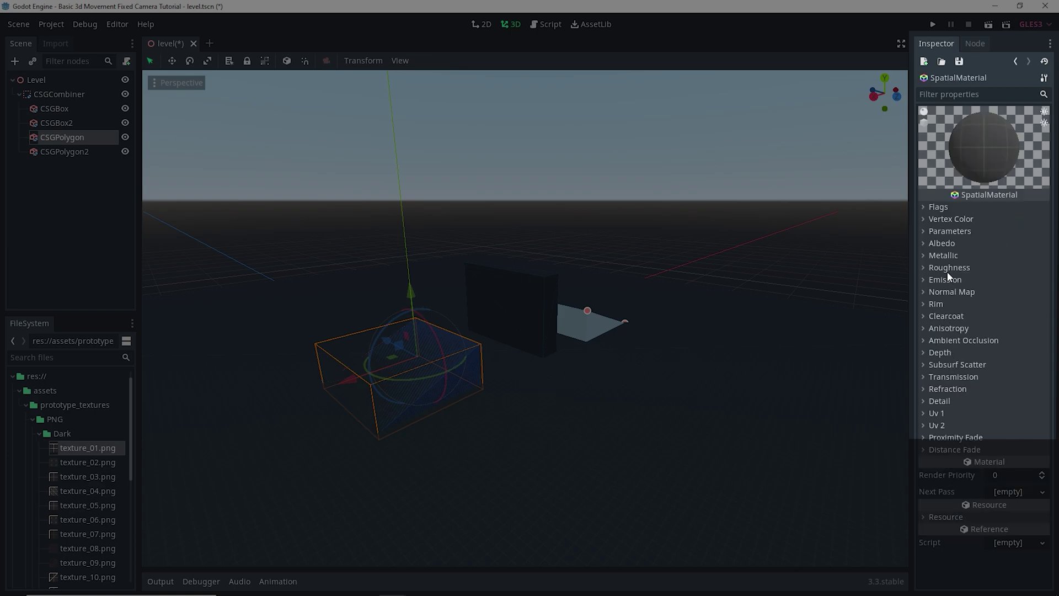
click(943, 243)
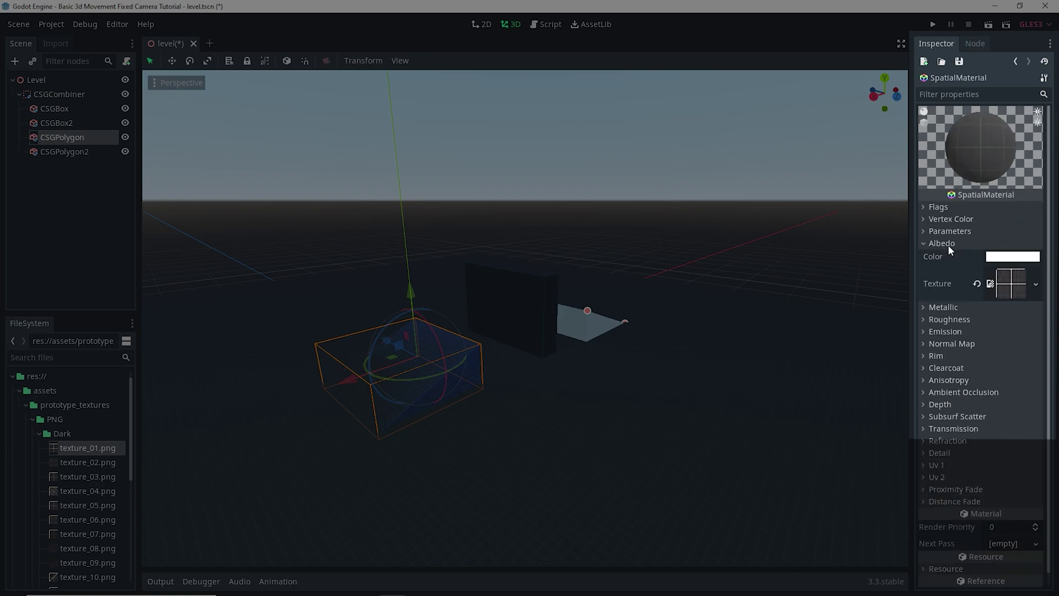
click(977, 284)
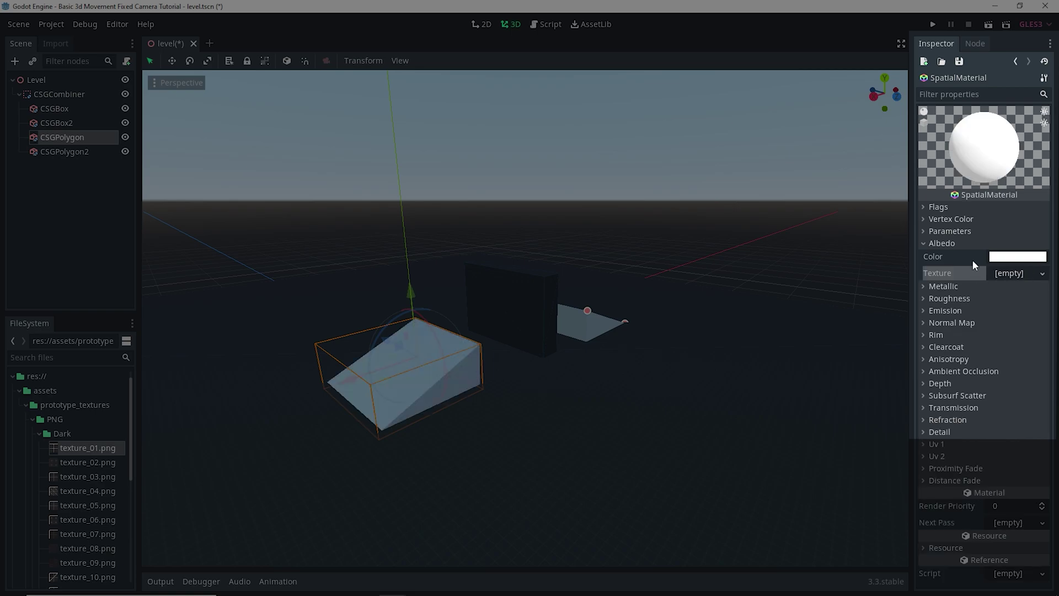
Assign texture_01.png from the Green prototype textures as the albedo texture of the first ramp's material
click(39, 434)
click(39, 449)
drag(72, 464, 1004, 278)
scroll(426, 377, up, 8)
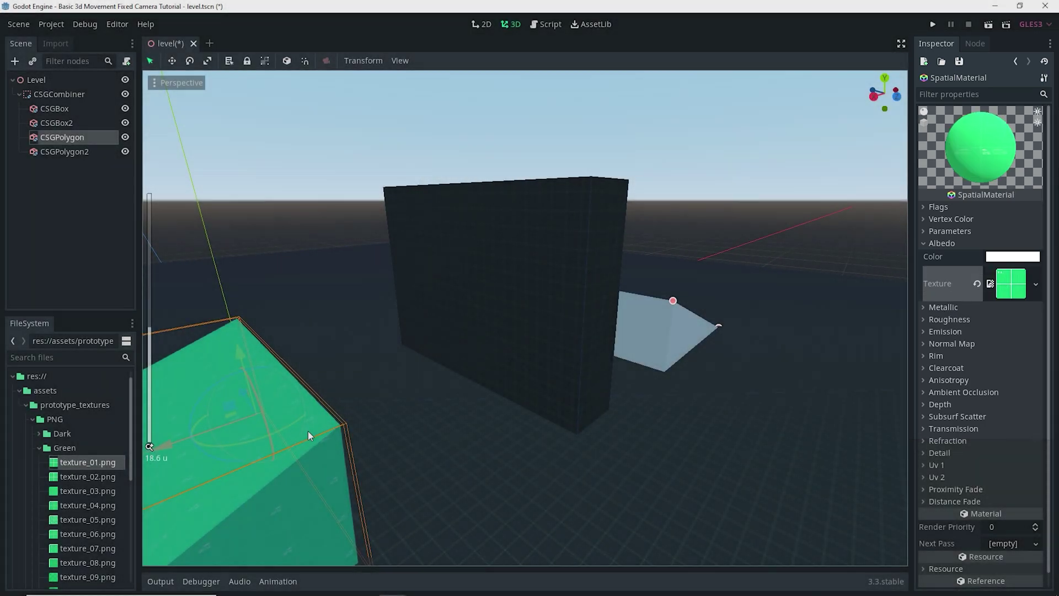
shift+middle_drag(316, 432, 478, 357)
scroll(509, 339, up, 2)
scroll(475, 359, down, 18)
middle_drag(557, 353, 611, 336)
scroll(614, 333, down, 7)
scroll(618, 331, up, 3)
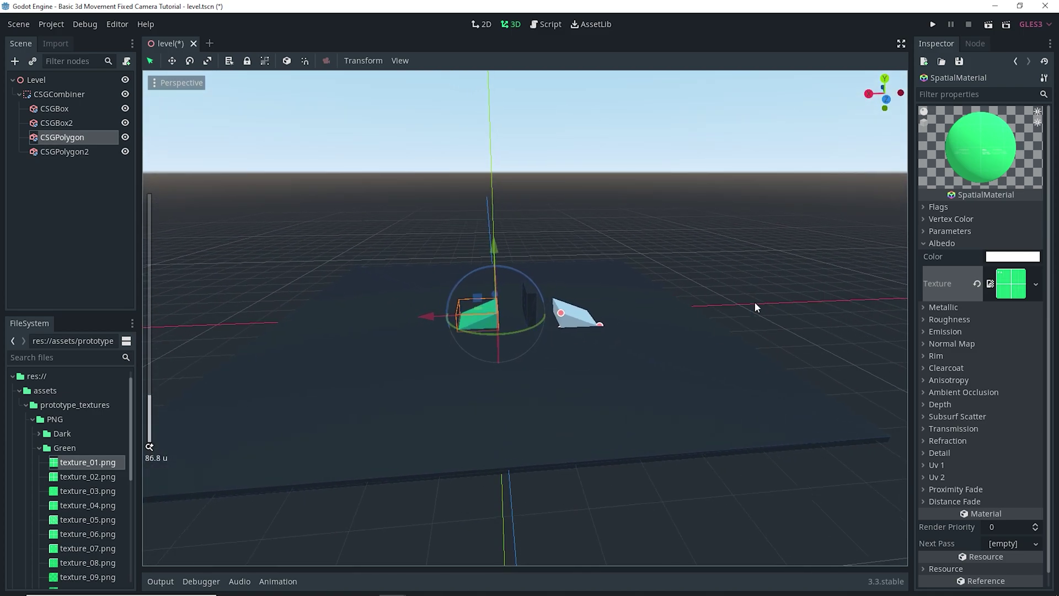
scroll(491, 235, up, 6)
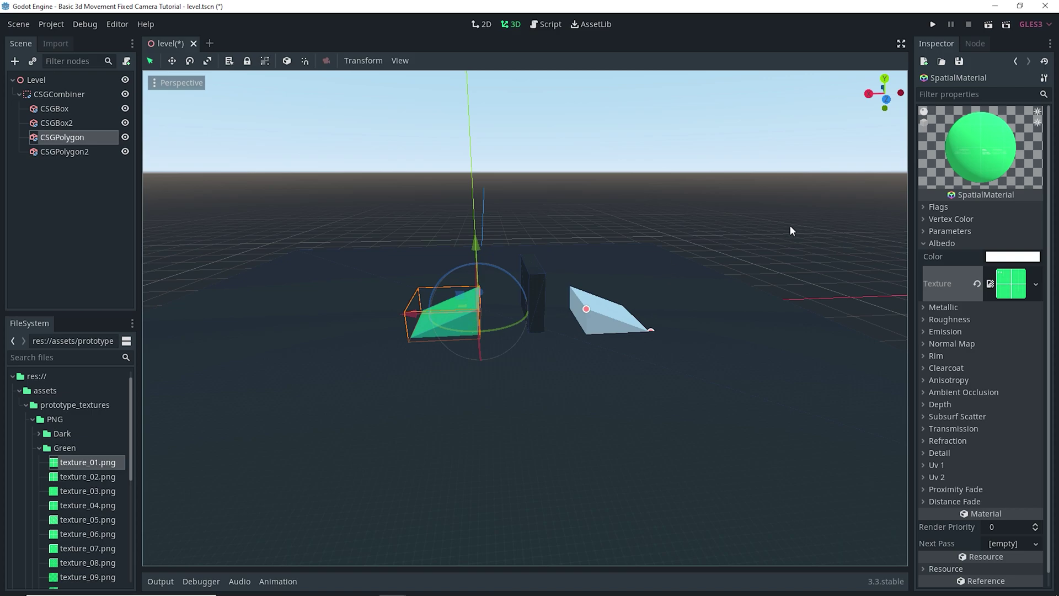
click(788, 243)
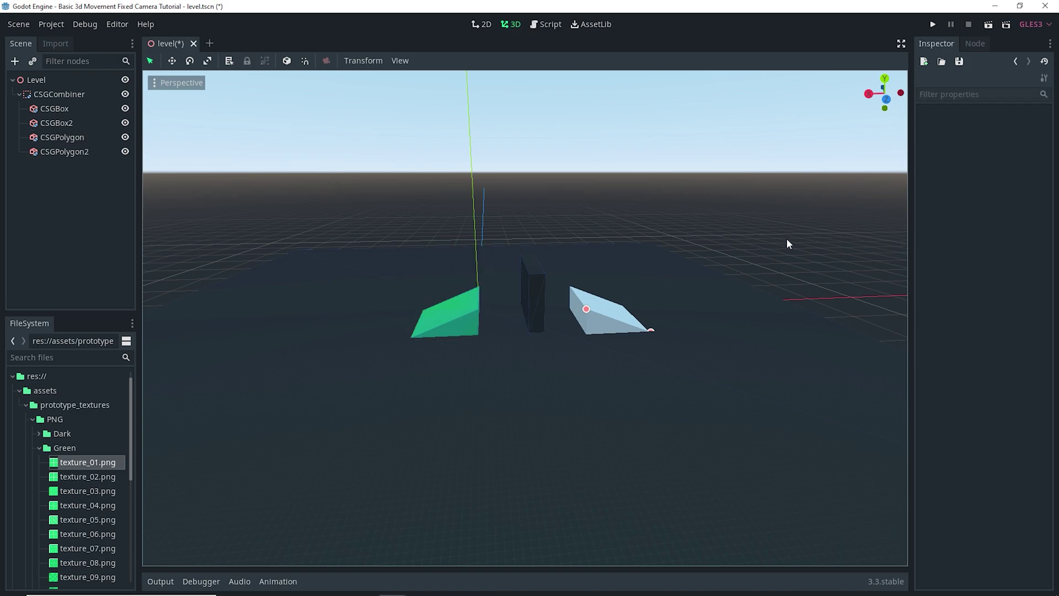
Paste the copied floor material into the CSGCombiner's geometry Material Override so it covers all shapes
click(85, 95)
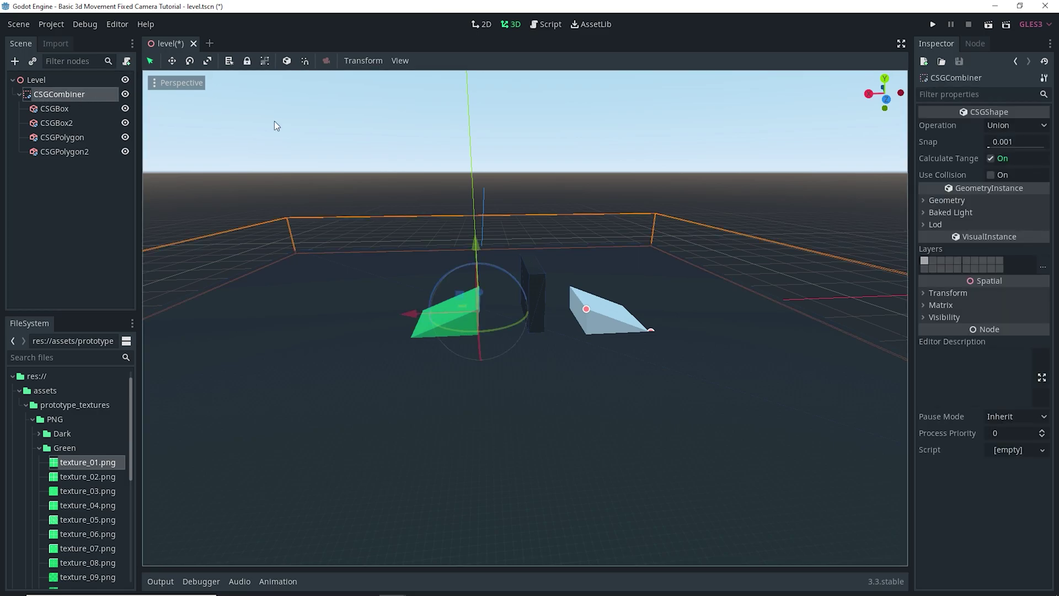
click(945, 200)
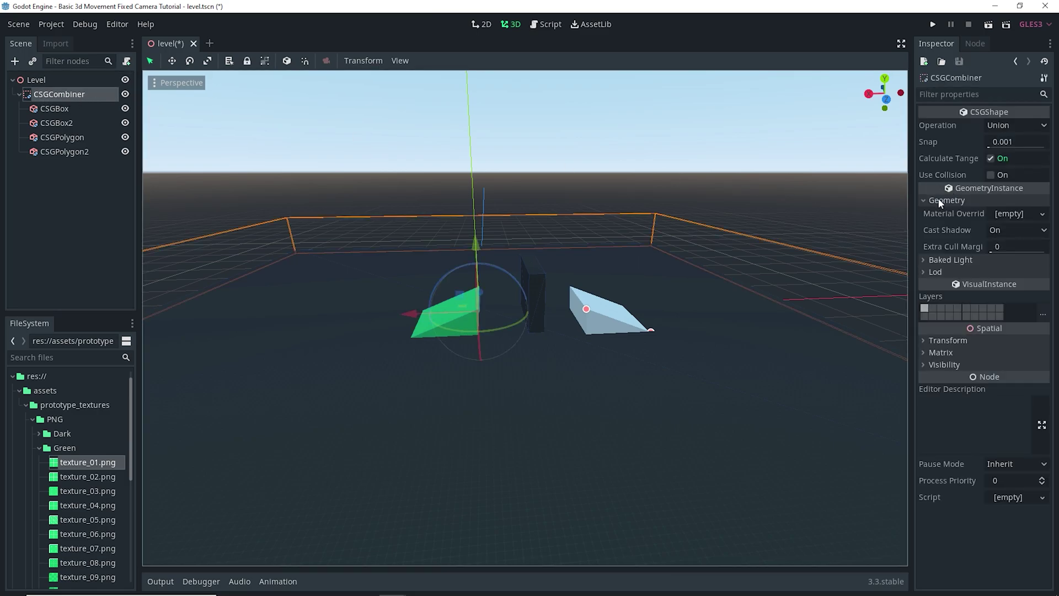
click(1013, 215)
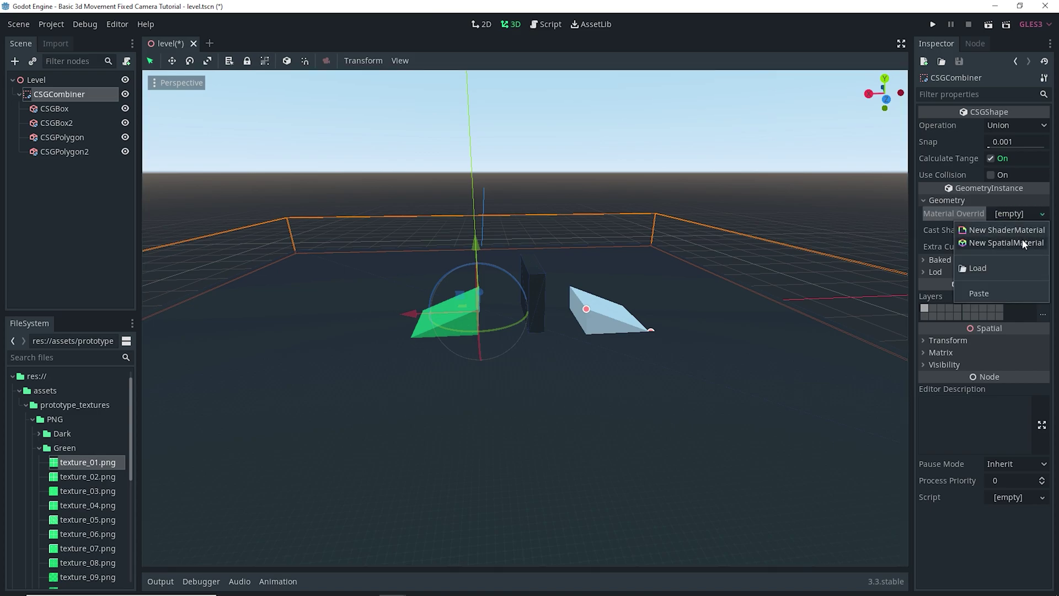
click(988, 294)
scroll(637, 320, down, 5)
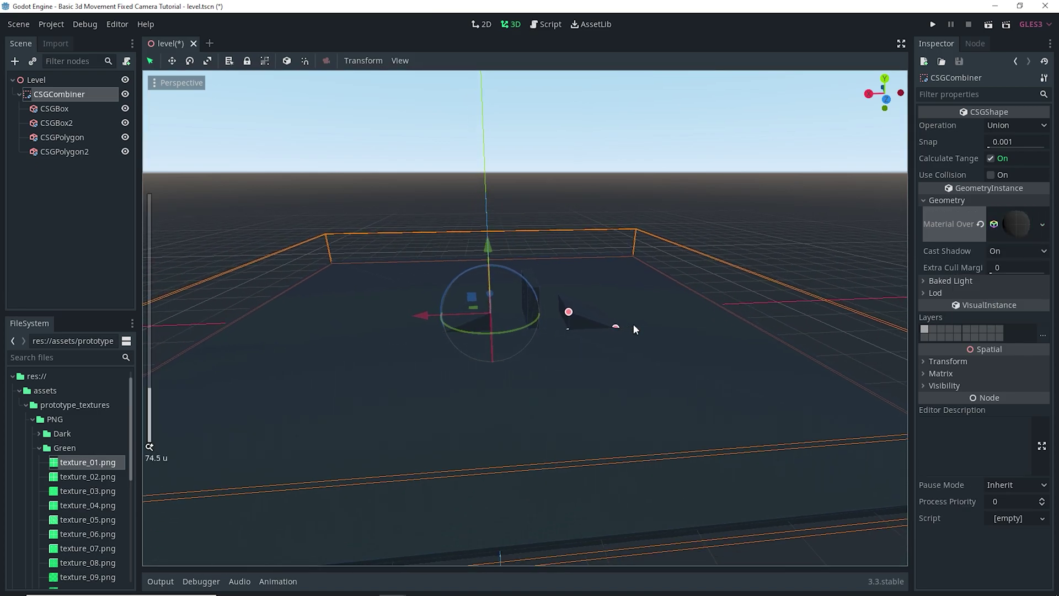
scroll(564, 336, up, 6)
middle_drag(570, 338, 501, 319)
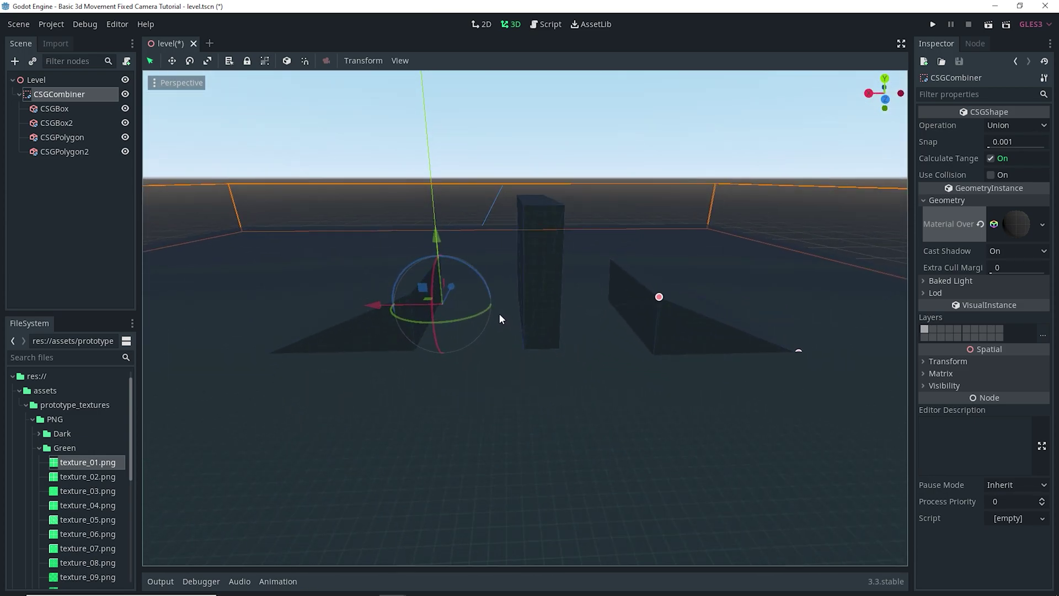
scroll(734, 324, down, 7)
middle_drag(697, 355, 678, 379)
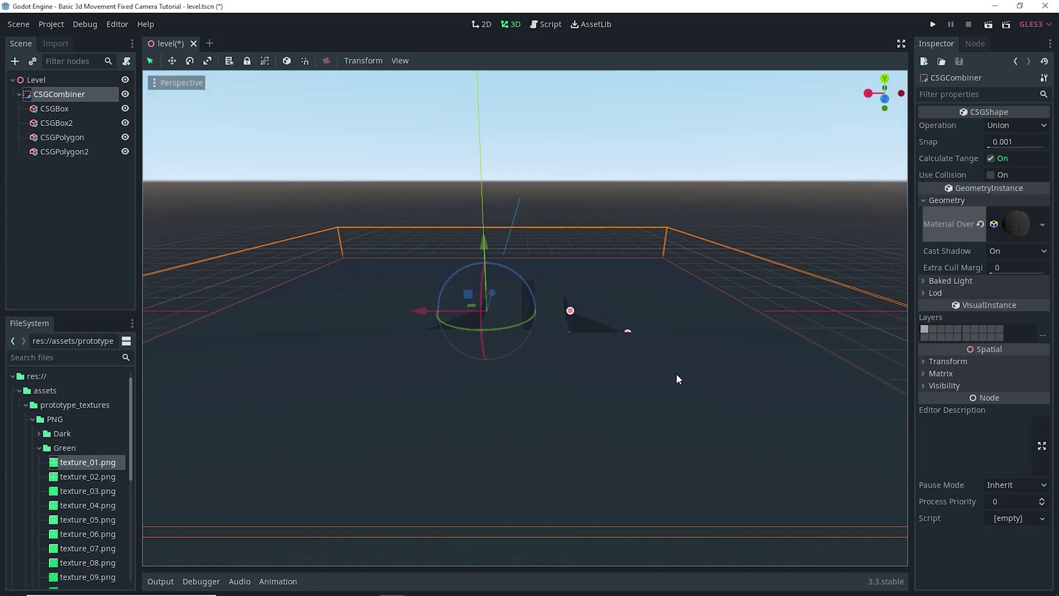
scroll(554, 327, up, 3)
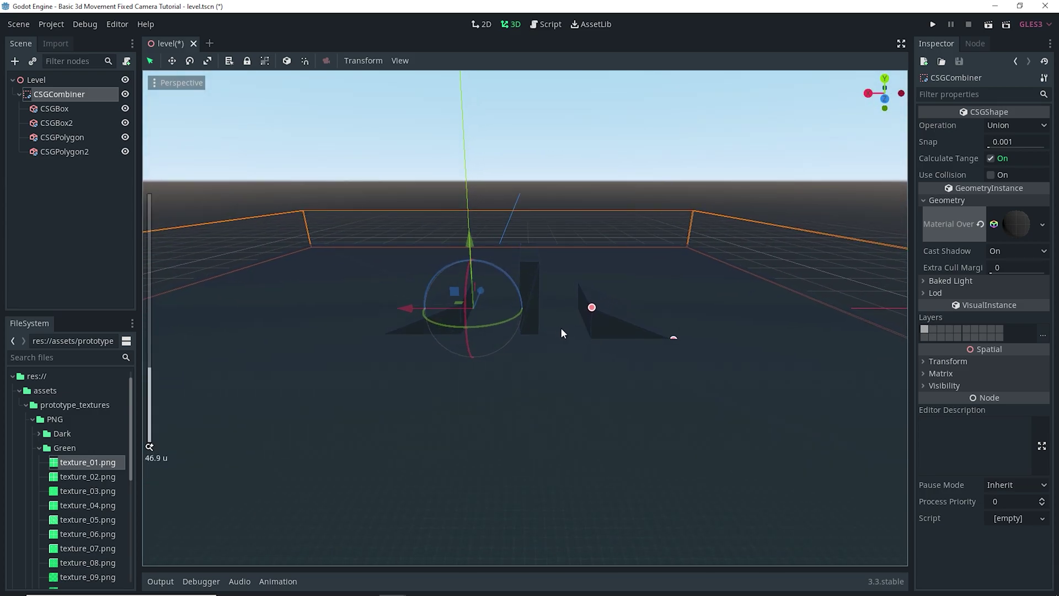
click(817, 179)
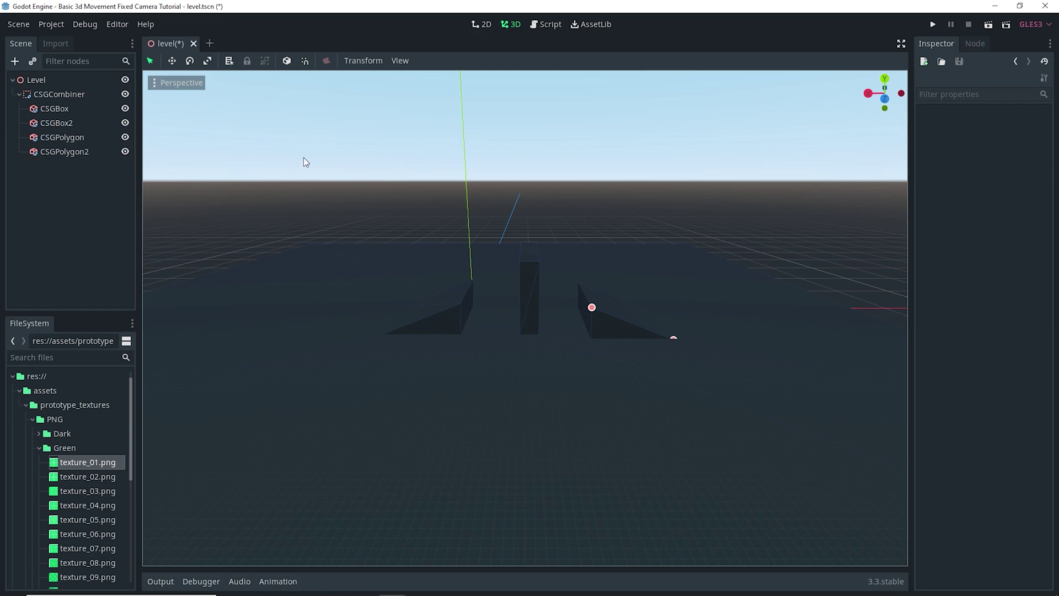
Instance player/player.tscn under the Level node and move it along the X axis away from the origin
click(50, 80)
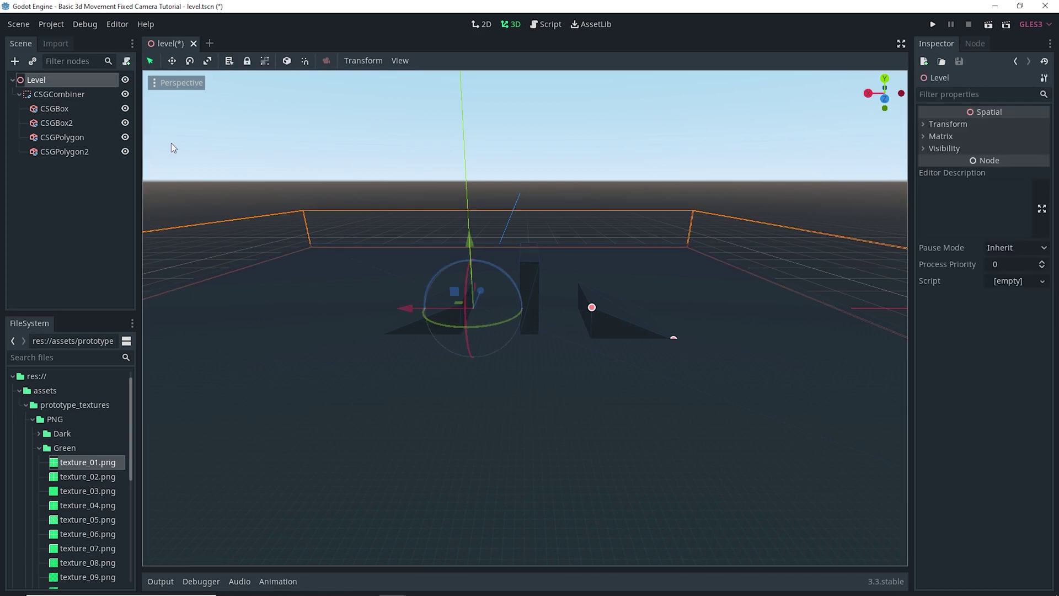
click(32, 63)
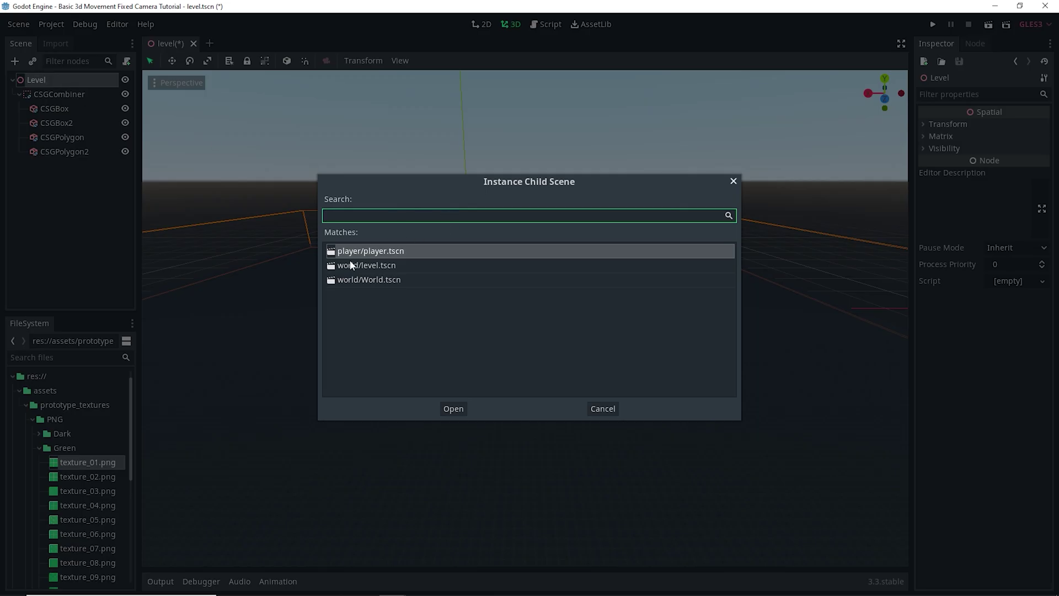
double_click(386, 253)
drag(388, 308, 289, 309)
middle_drag(406, 273, 490, 257)
Add a Camera node under Level, raise it and move it back from the shapes
click(36, 79)
key(ctrl+a)
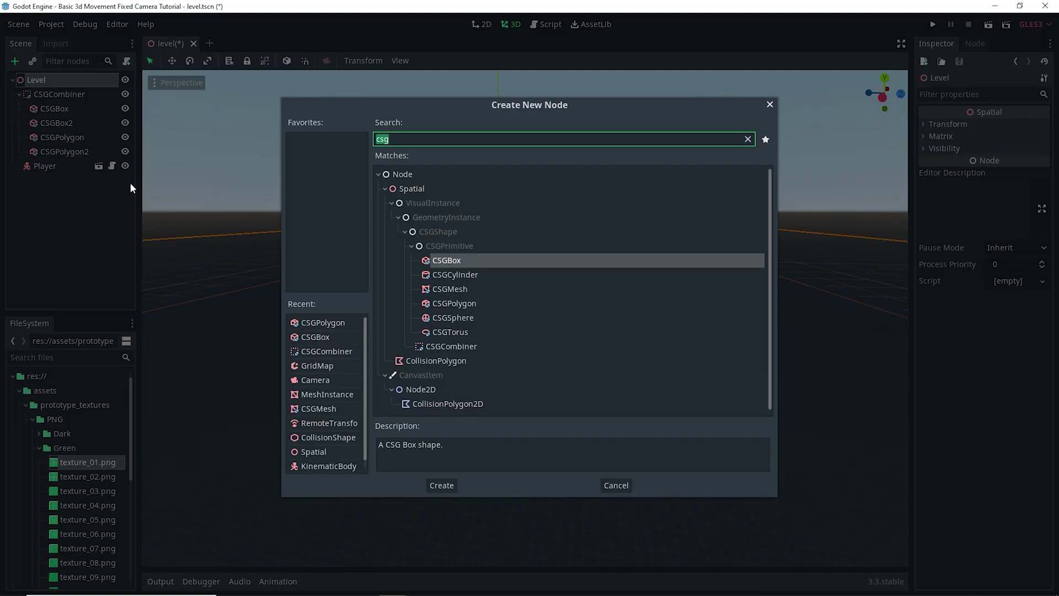
text(camera)
key(Return)
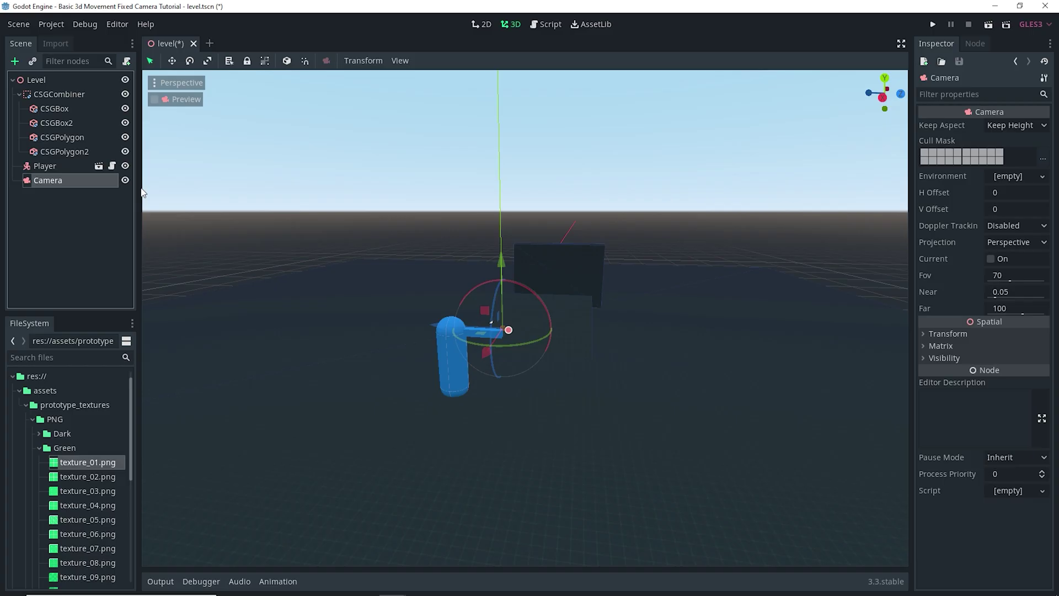
drag(501, 270, 503, 188)
drag(438, 255, 246, 224)
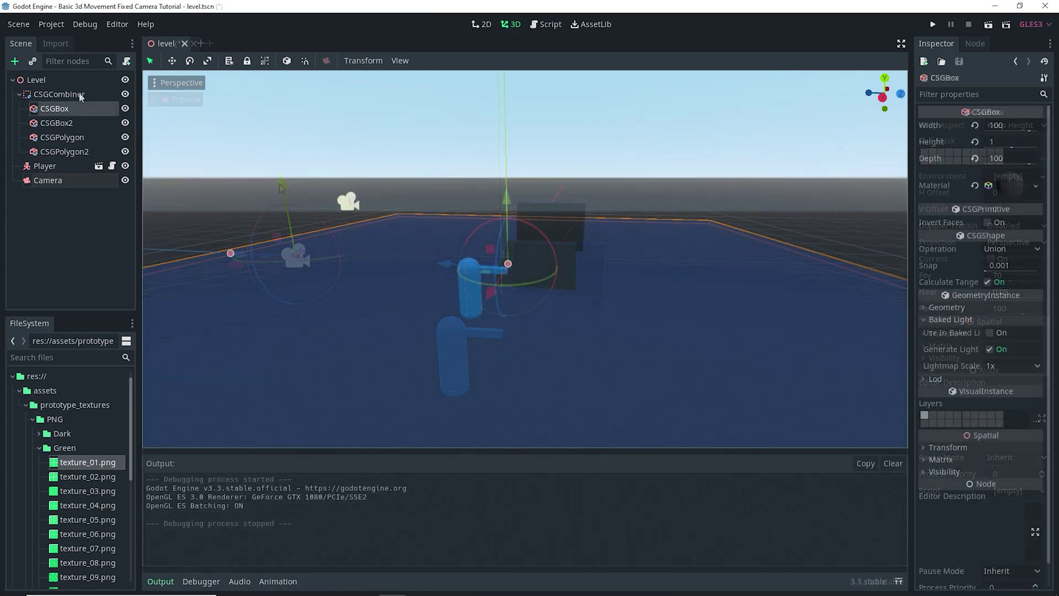
Test-run the level scene, then close the game window
click(59, 94)
scroll(349, 306, down, 8)
middle_drag(622, 288, 633, 303)
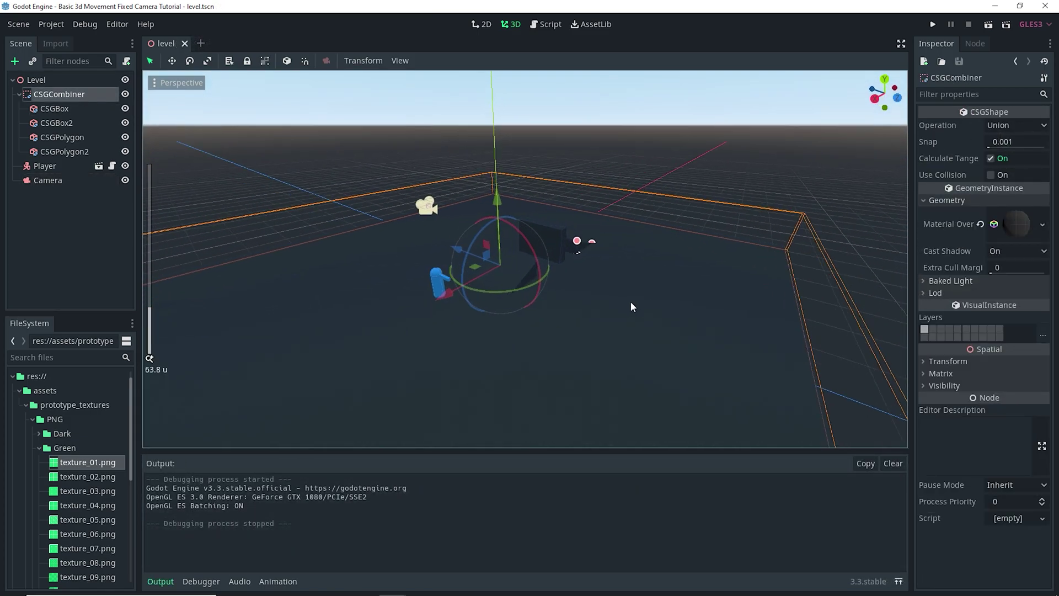
click(989, 24)
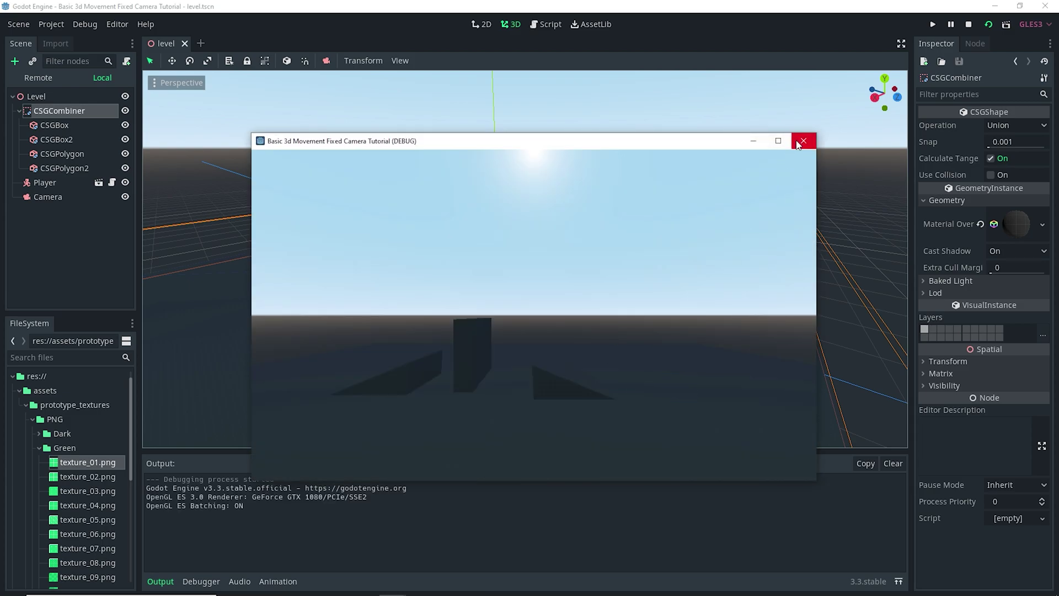
click(803, 142)
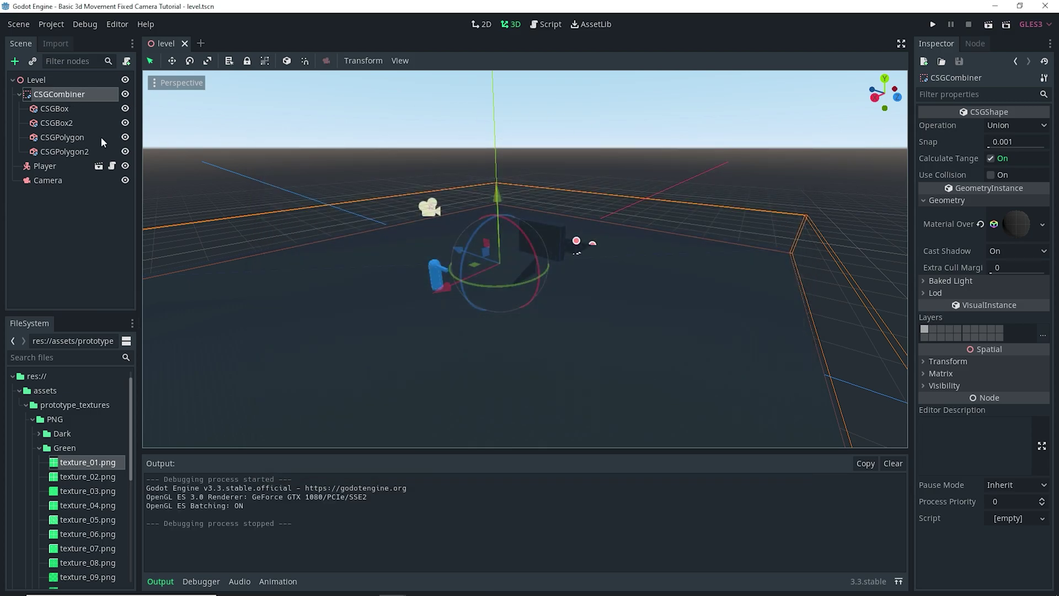
Enable Use Collision on the CSGCombiner
click(80, 108)
click(73, 96)
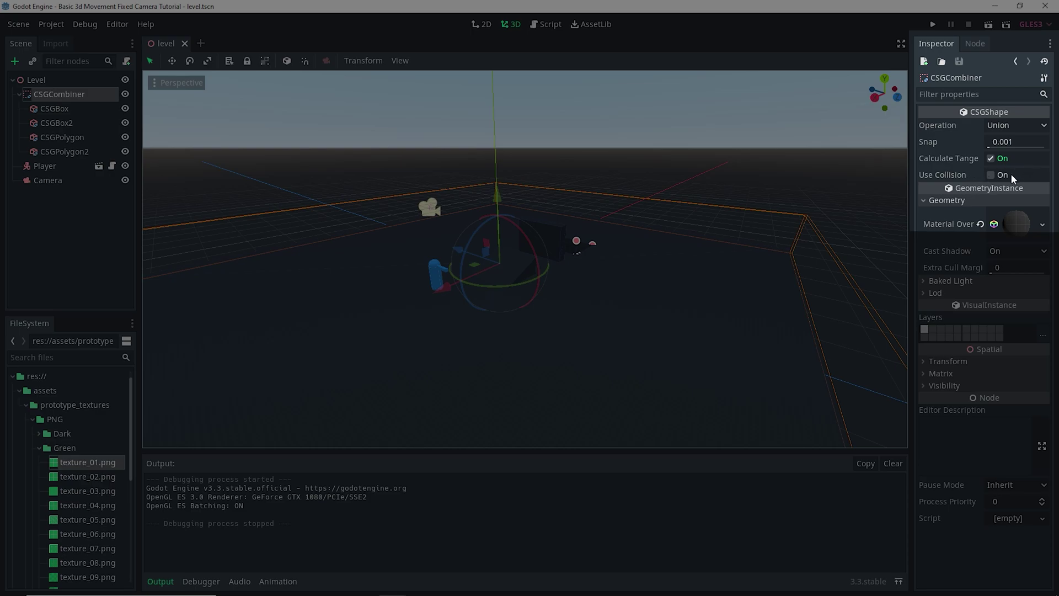
click(990, 175)
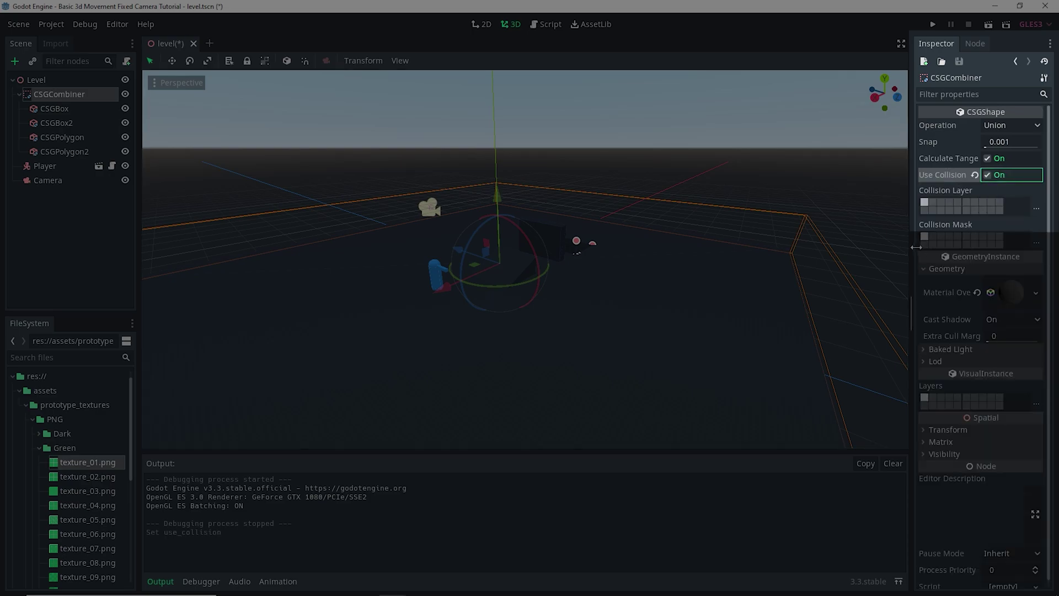
Run the level scene maximized, test the player's movement and jumping on the shapes, then close the game
click(988, 24)
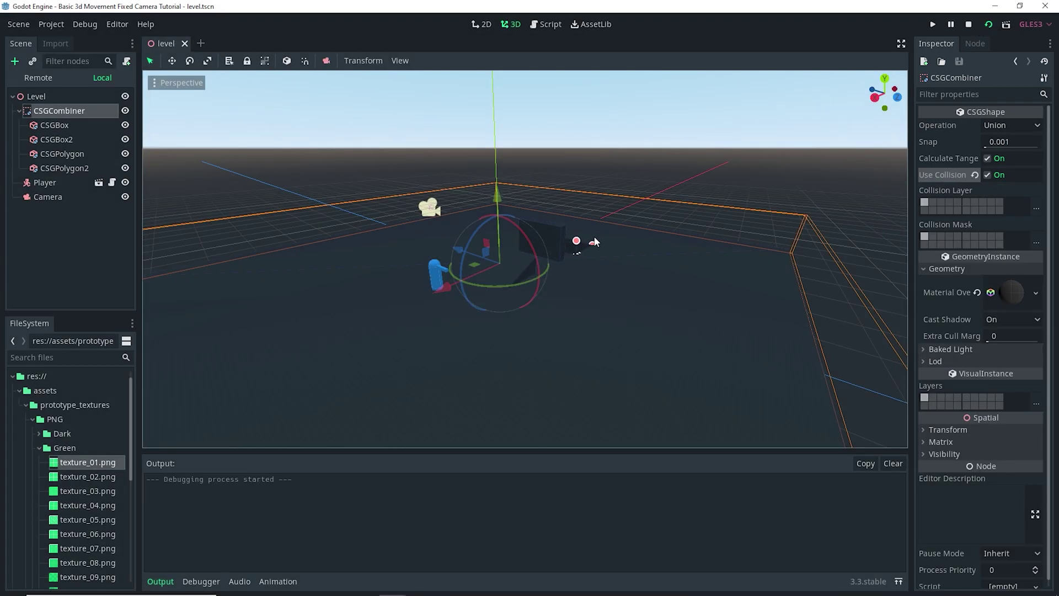
click(778, 142)
key(a)
key(w)
key(d)
key(a)
key(space)
key(d)
key(a)
key(space)
key(d)
key(space)
key(a)
key(space)
key(d)
key(a)
key(space)
key(d)
key(Up)
key(Left)
key(Down)
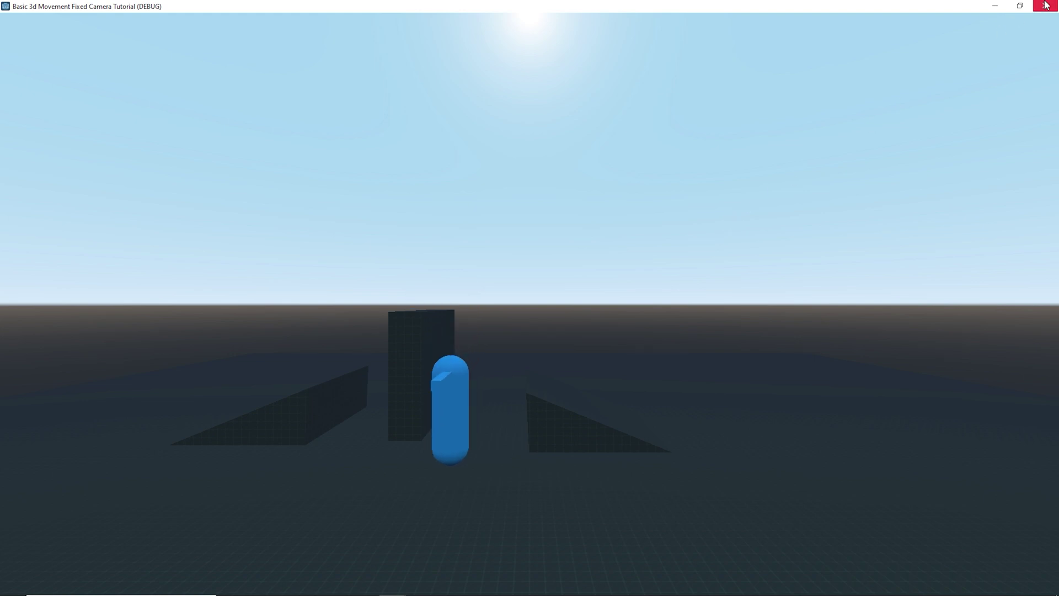
click(1045, 6)
Add a CSGCylinder node under the CSGCombiner
middle_drag(396, 307, 376, 307)
scroll(571, 303, up, 12)
middle_drag(574, 310, 555, 269)
scroll(557, 306, up, 2)
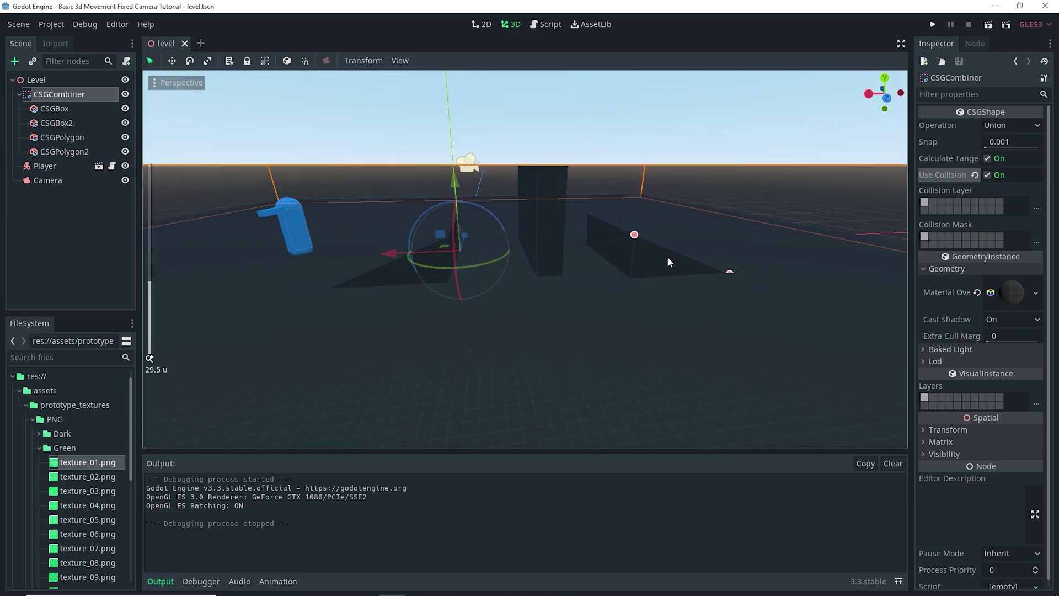
scroll(462, 252, down, 6)
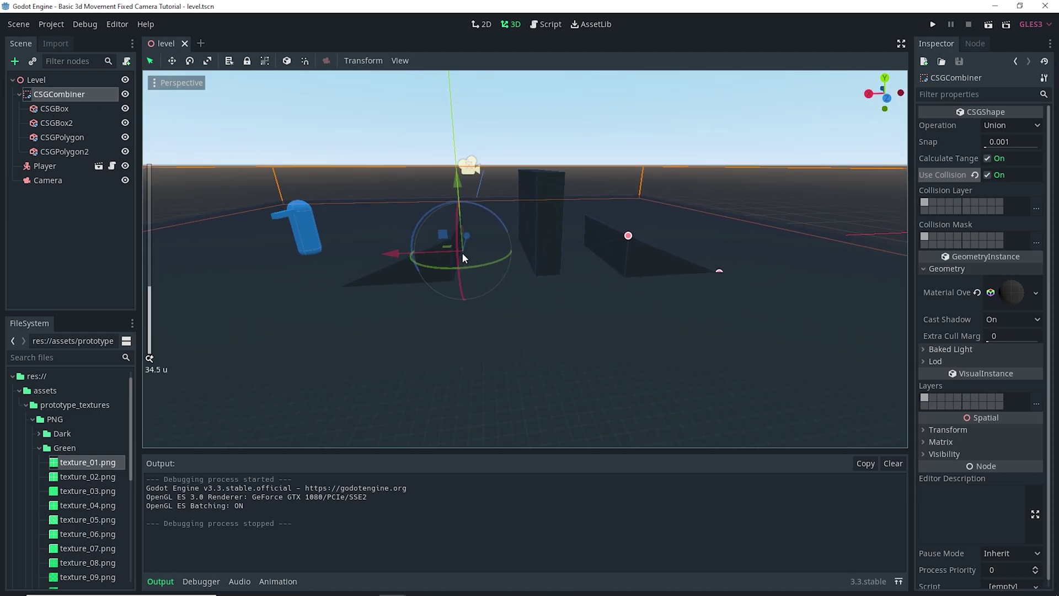
middle_drag(558, 305, 620, 327)
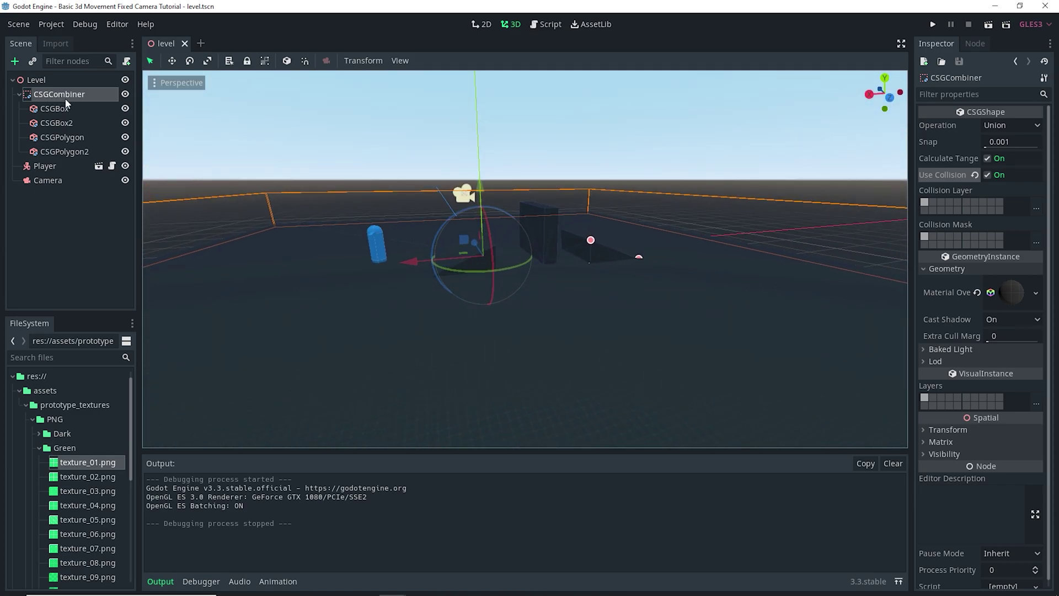
key(ctrl+a)
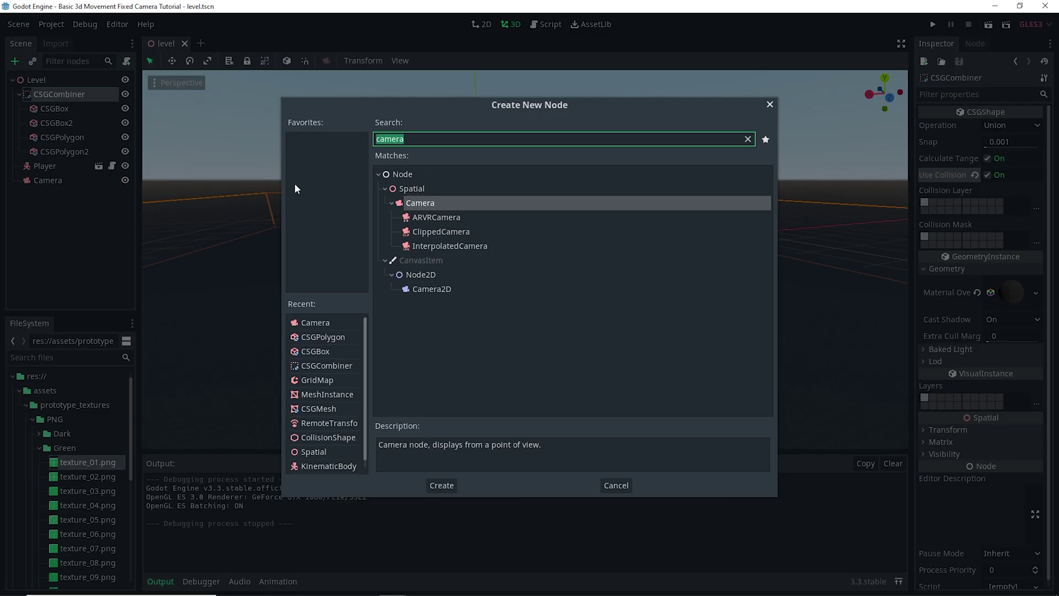
text(csg)
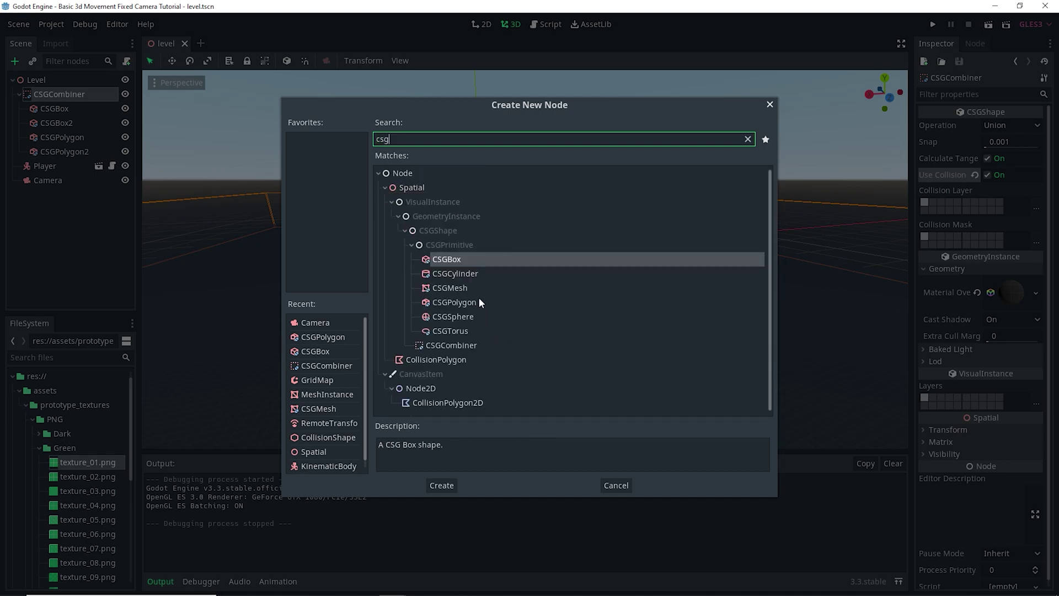
double_click(479, 274)
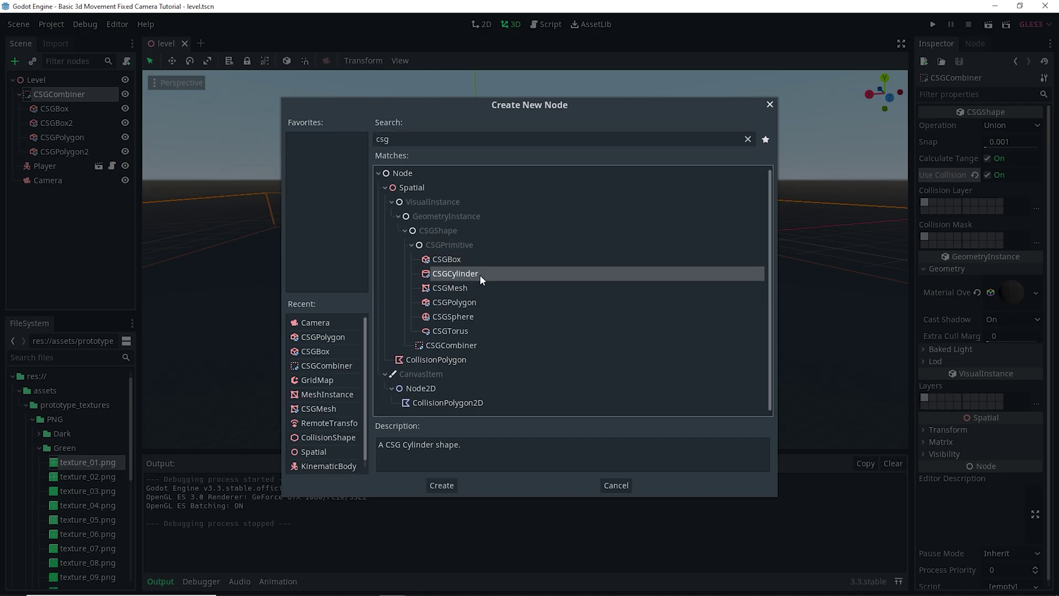
Move the cylinder along its X and Z axes onto the open floor, clear of the wall and ramps
mouse_move(481, 261)
middle_down()
mouse_move(545, 324)
mouse_move(473, 272)
middle_up()
drag(433, 300, 326, 381)
scroll(349, 377, up, 2)
middle_drag(349, 383, 460, 374)
drag(459, 374, 661, 249)
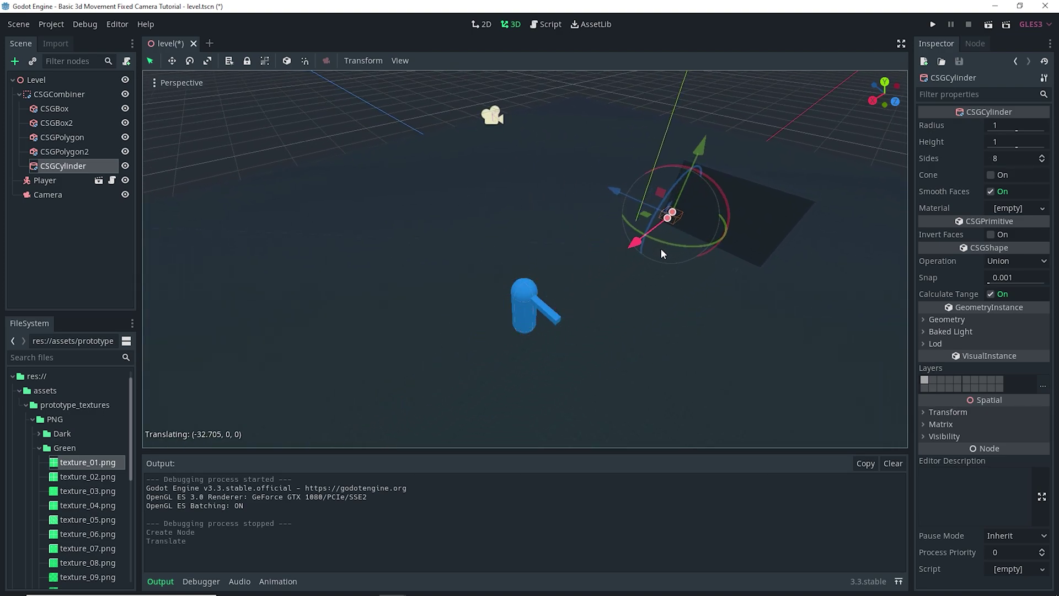
drag(613, 206, 524, 160)
middle_drag(524, 160, 379, 287)
Enlarge the cylinder to a height of about 7.7 and a radius of about 6.6, and reposition it on the floor
scroll(375, 286, up, 2)
scroll(347, 286, up, 4)
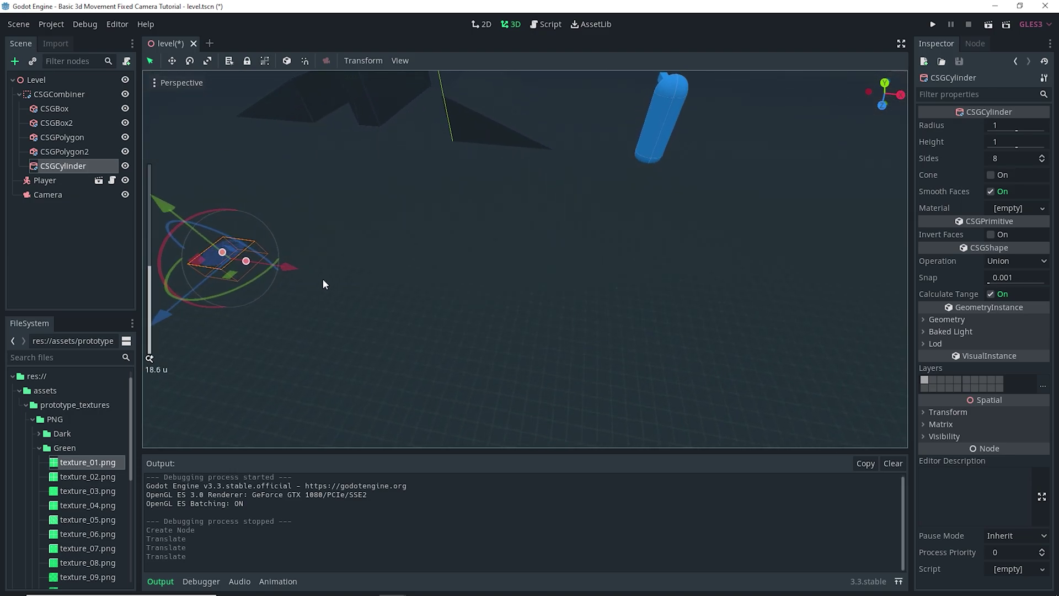
drag(222, 252, 192, 186)
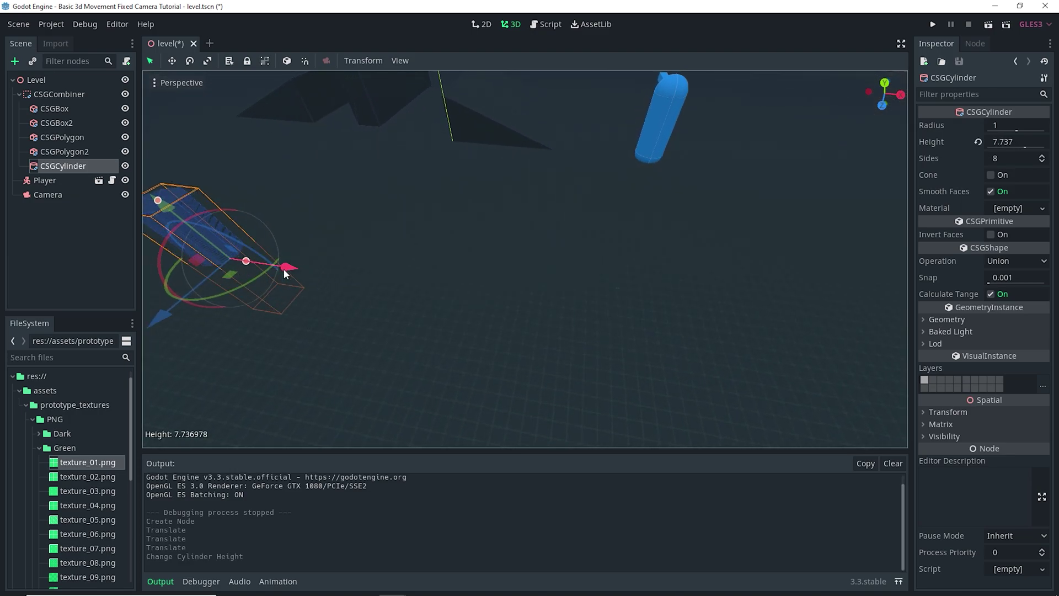
drag(250, 264, 342, 272)
shift+middle_drag(343, 278, 564, 286)
drag(415, 319, 428, 286)
scroll(428, 286, down, 5)
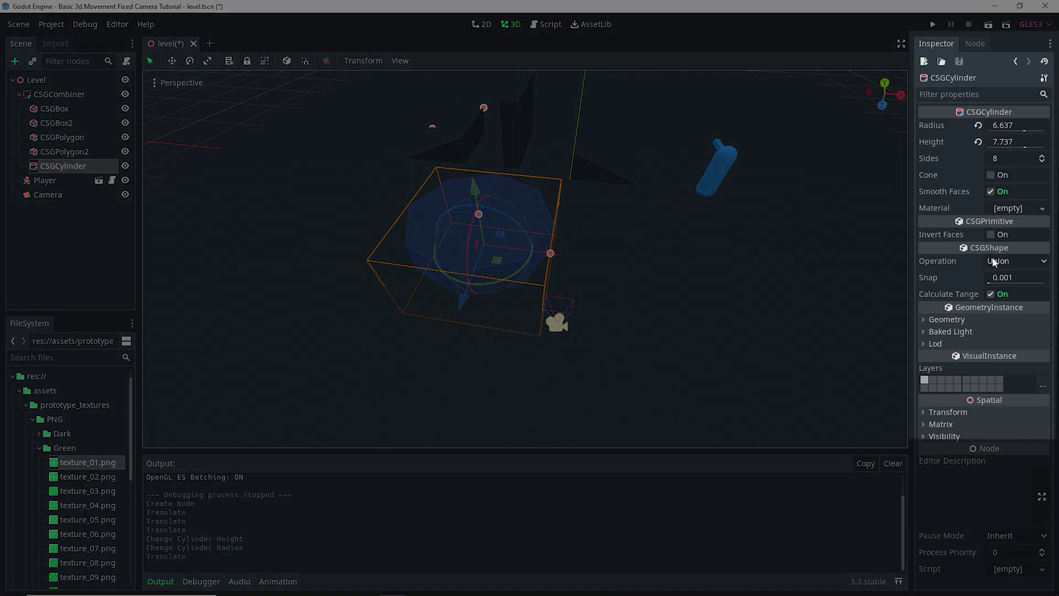
Set the cylinder's CSG operation to Subtraction to cut a hole in the floor, and inspect the cut
click(995, 262)
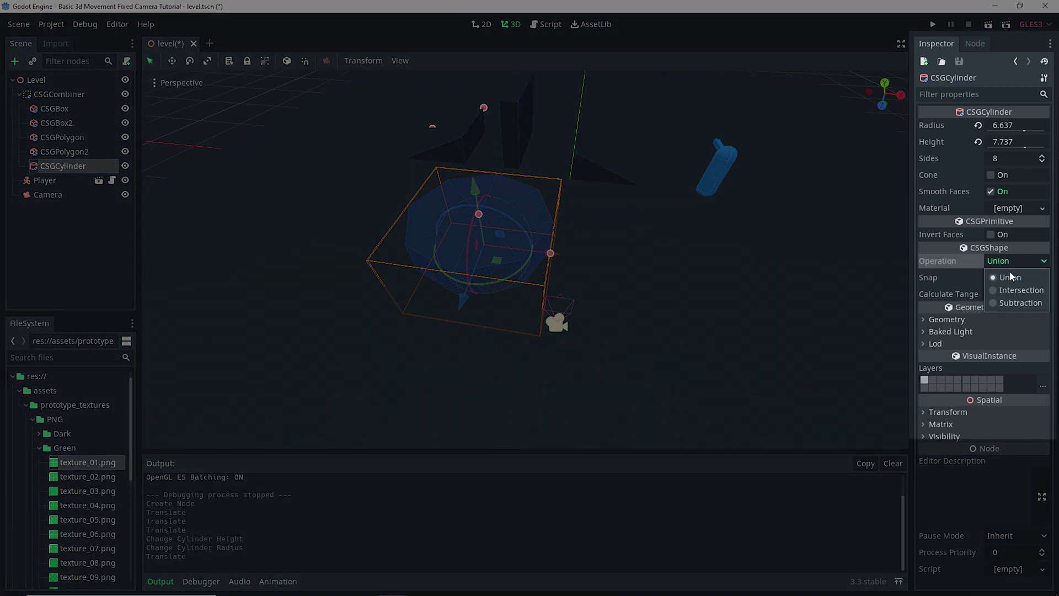
click(1016, 302)
scroll(551, 283, up, 4)
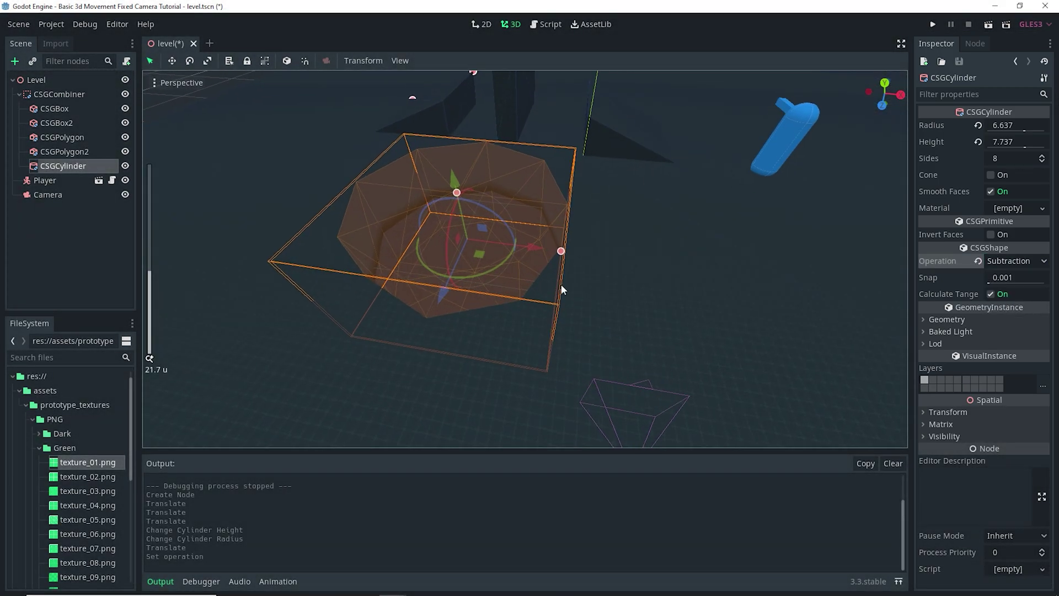
scroll(498, 233, up, 10)
middle_drag(536, 269, 642, 251)
scroll(618, 237, down, 3)
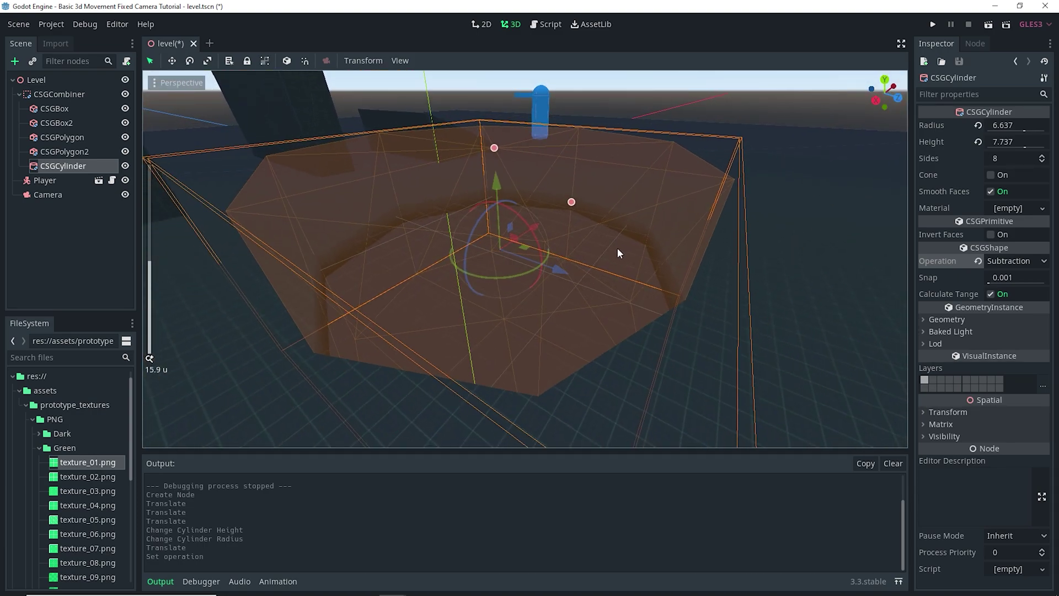
middle_drag(646, 258, 552, 270)
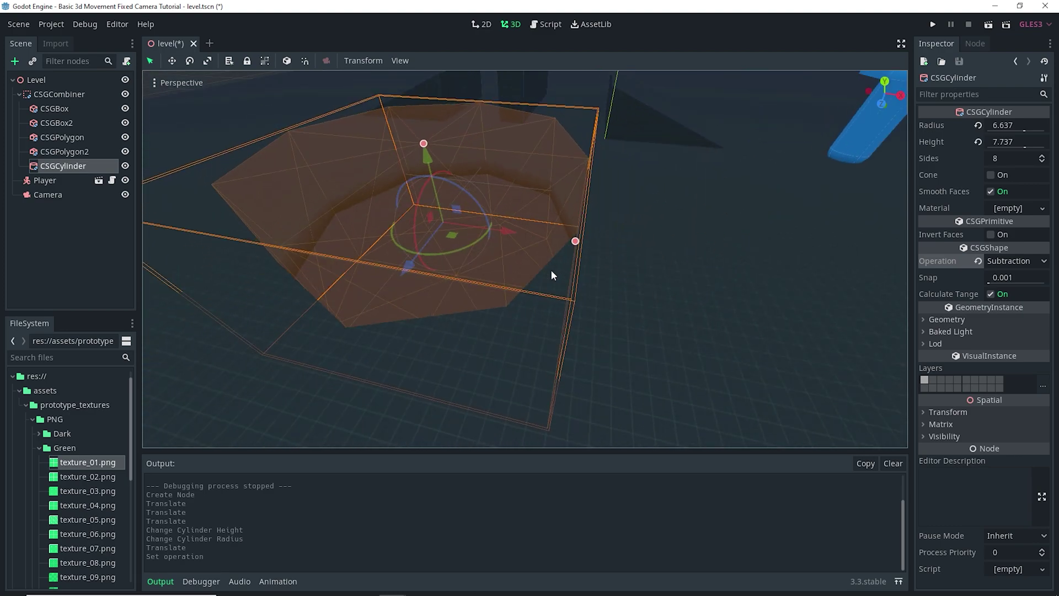
Run the level scene, walk the player around near the hole in the floor, and close the game
click(990, 25)
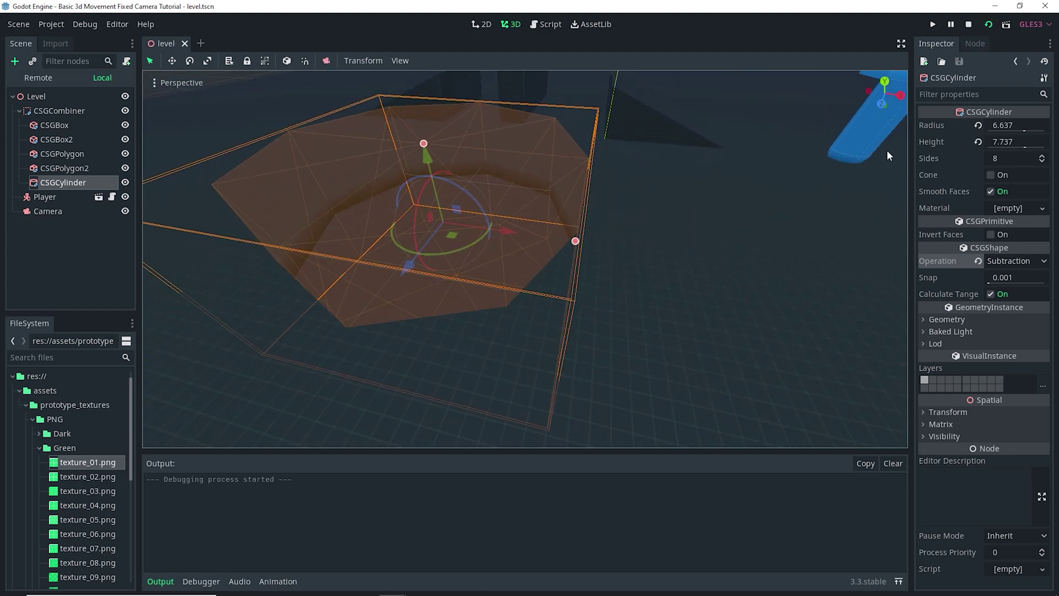
key(d)
key(s)
key(a)
key(Down)
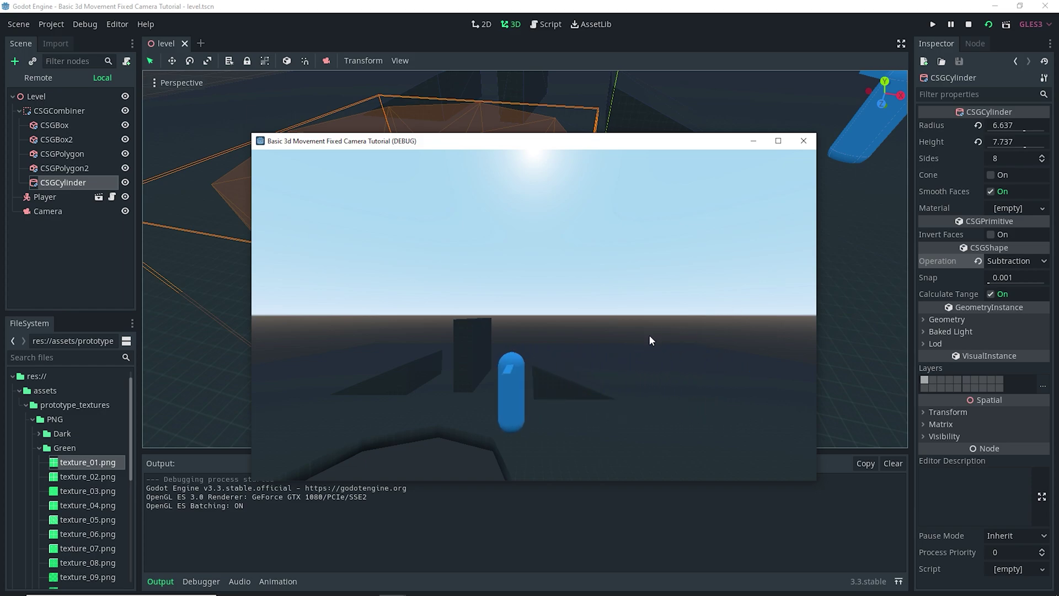
click(803, 142)
Switch the cylinder's CSG operation to Intersection and view the shape from above
scroll(451, 267, down, 3)
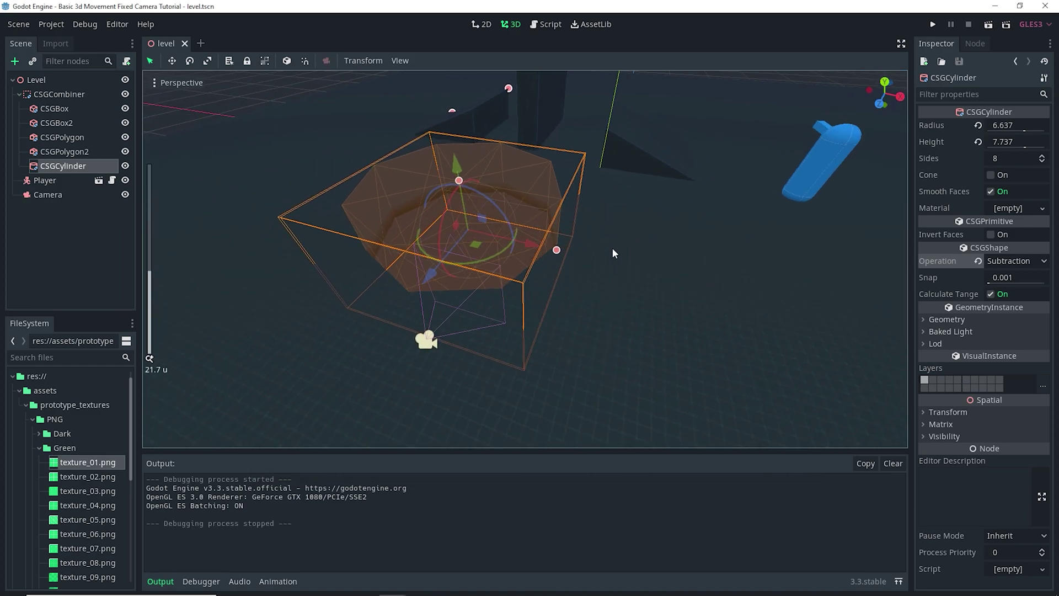
middle_drag(620, 252, 546, 235)
scroll(599, 256, down, 10)
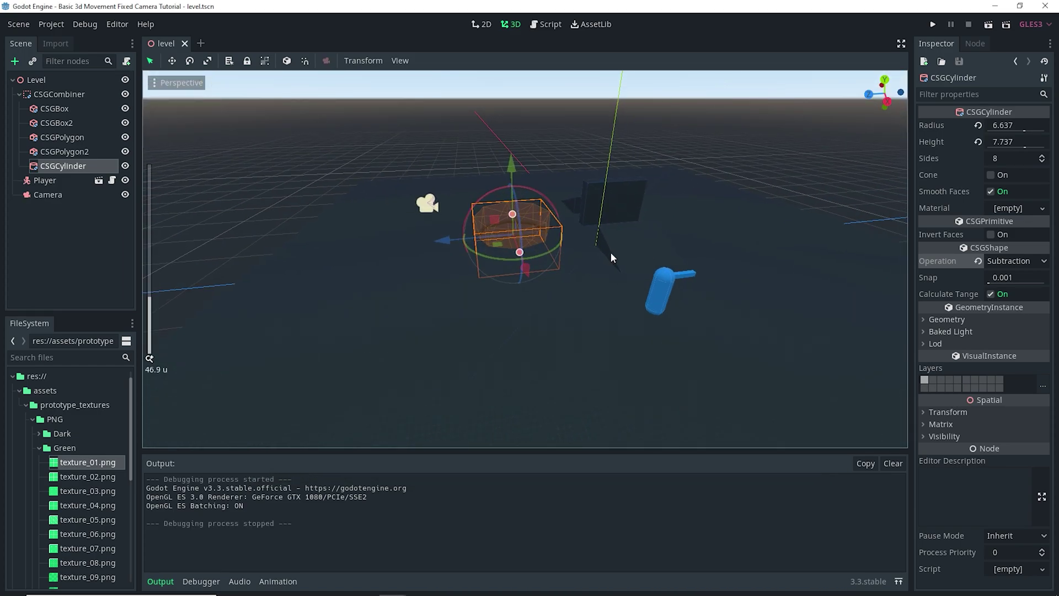
scroll(607, 263, up, 10)
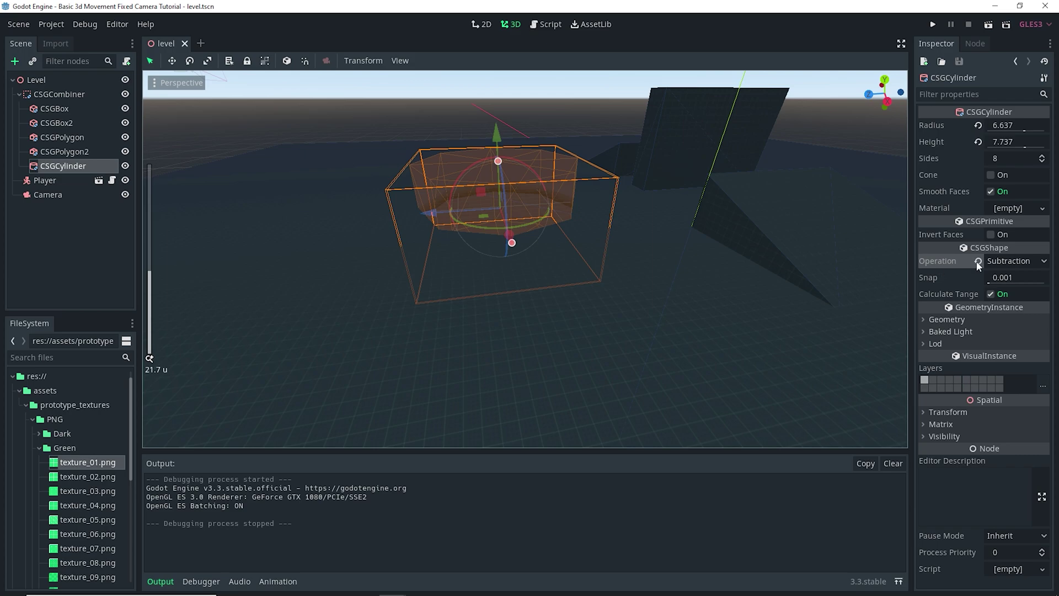
click(1008, 263)
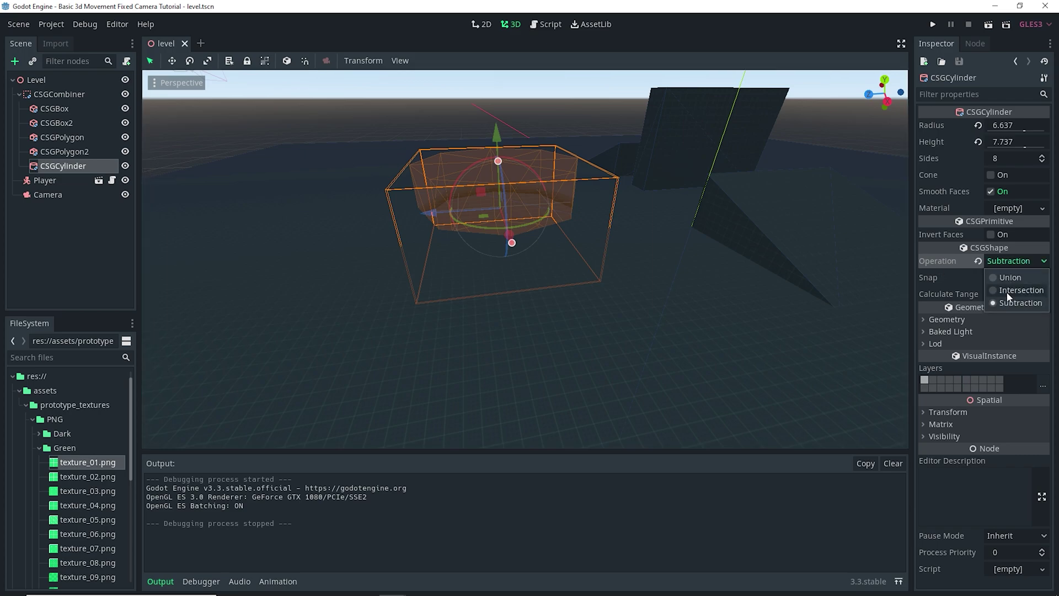
click(1015, 291)
middle_drag(523, 200, 585, 273)
Switch the cylinder's CSG operation to Union and view it together with the floor and ramps
click(1017, 263)
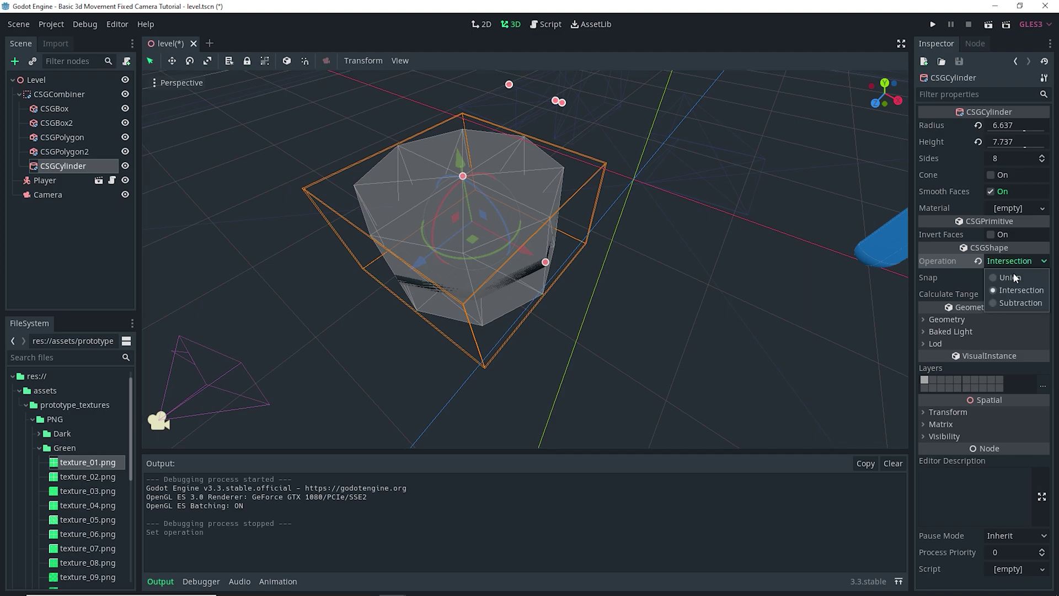
click(1016, 277)
middle_drag(541, 193, 645, 192)
middle_drag(746, 188, 691, 218)
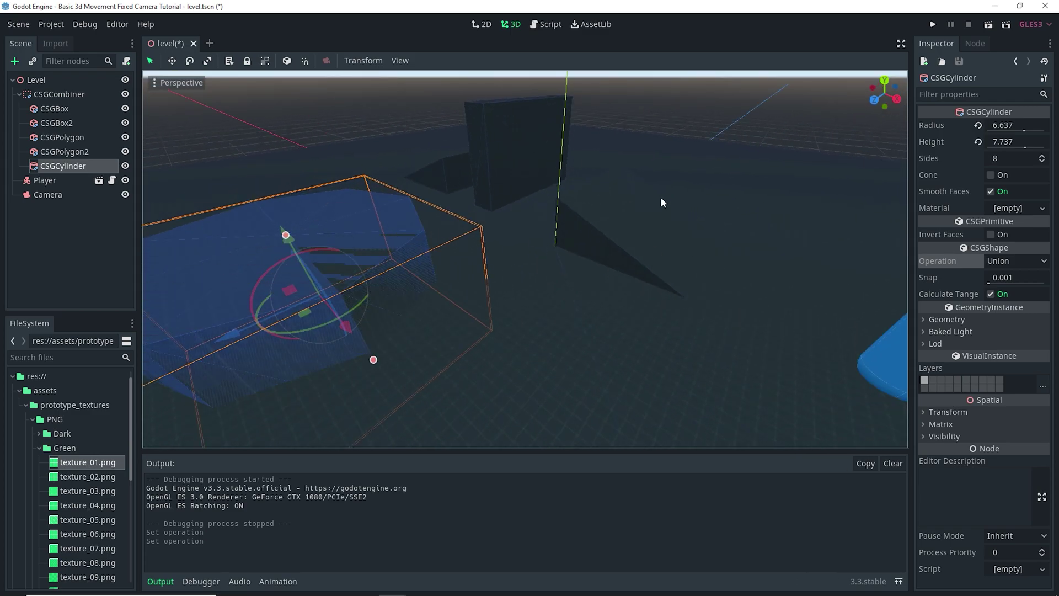
scroll(575, 278, down, 3)
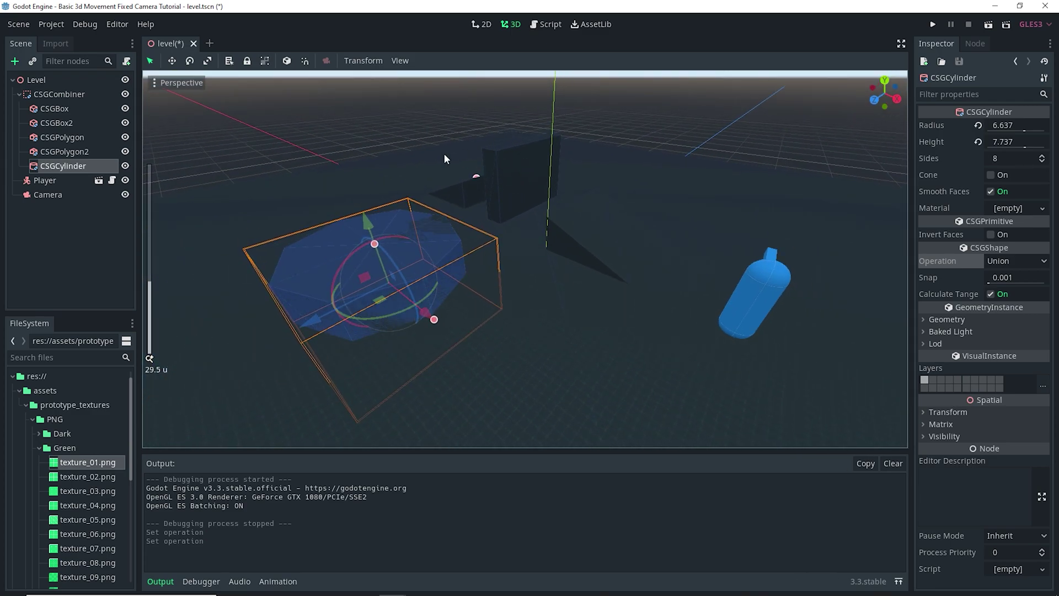
Set the cylinder's CSG operation back to Subtraction and deselect the cylinder
scroll(602, 335, down, 5)
click(1013, 261)
click(1010, 304)
scroll(428, 288, up, 4)
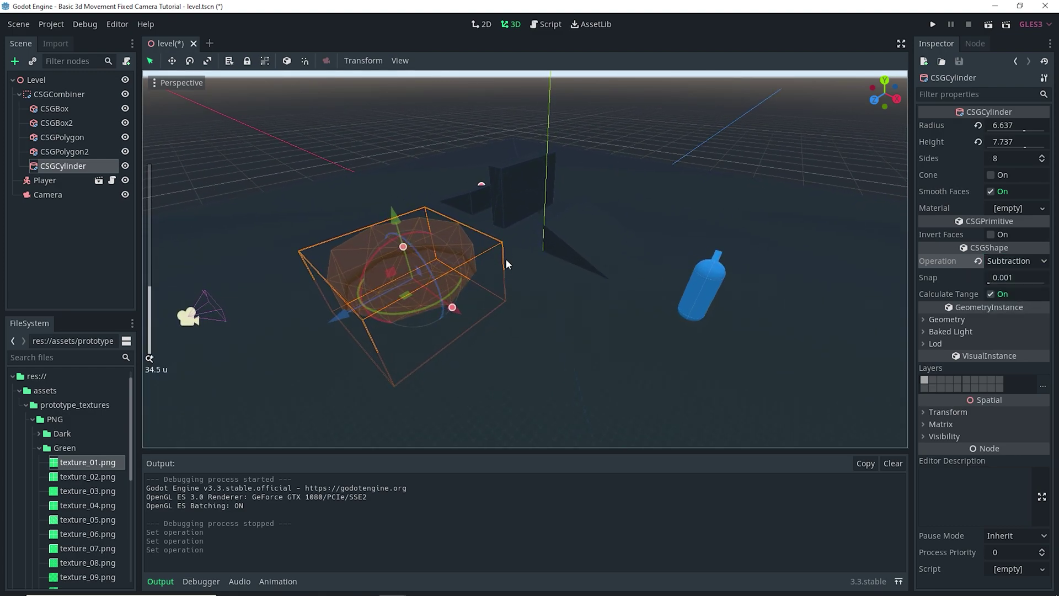
click(655, 267)
scroll(570, 194, down, 4)
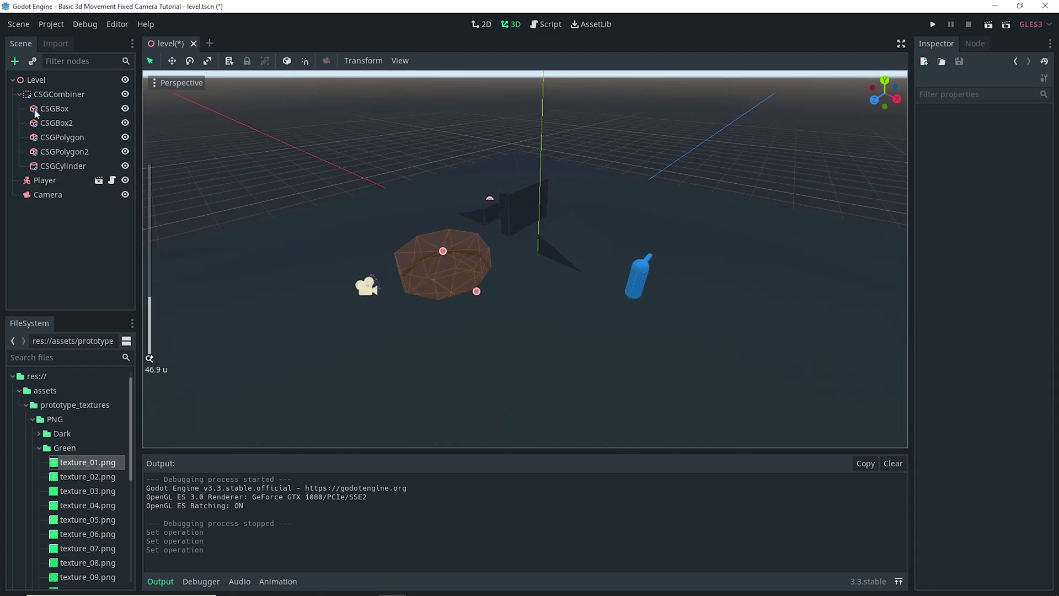
Collapse the existing CSGCombiner in the scene tree and add a second CSGCombiner node under Level
click(20, 94)
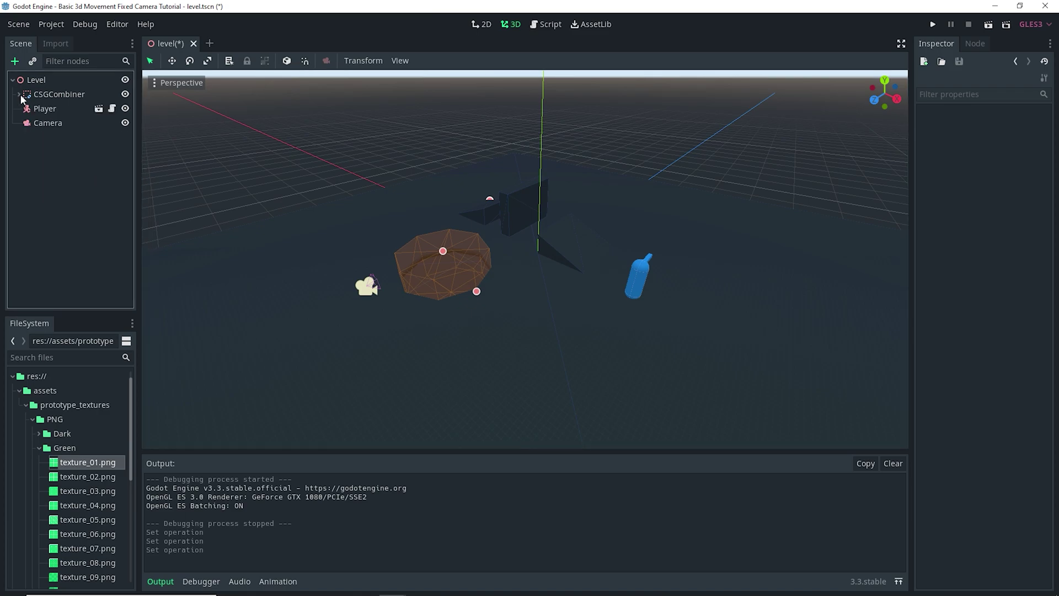
click(49, 79)
key(ctrl+a)
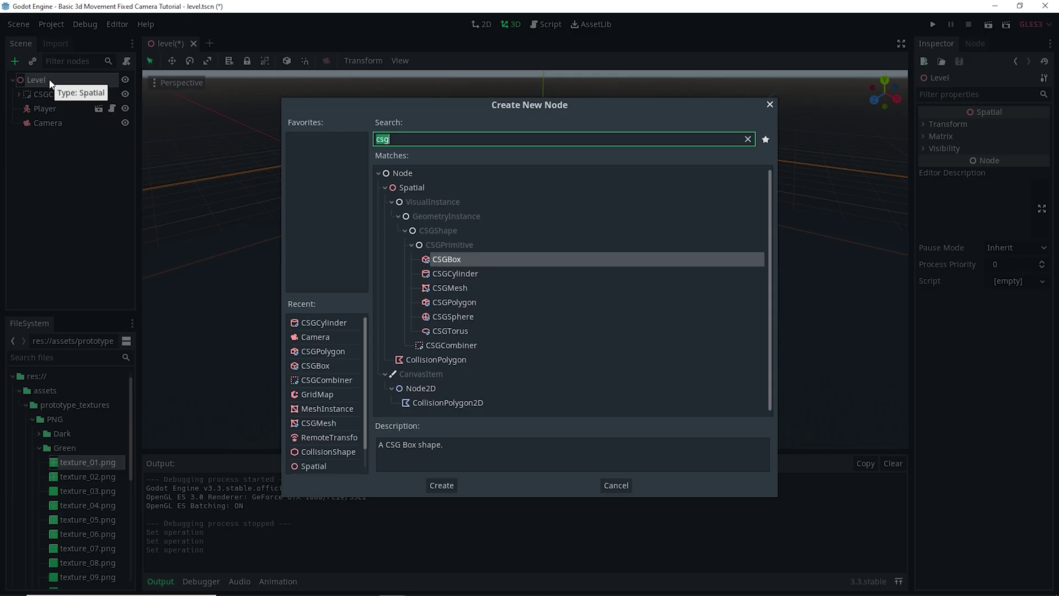
key(BackSpace)
text(csg)
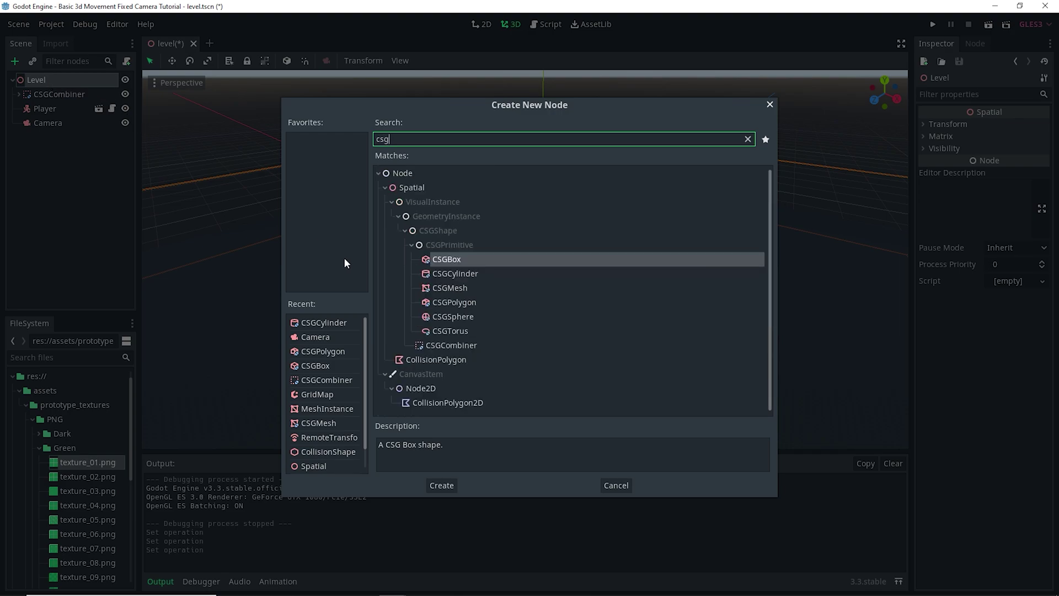
double_click(462, 345)
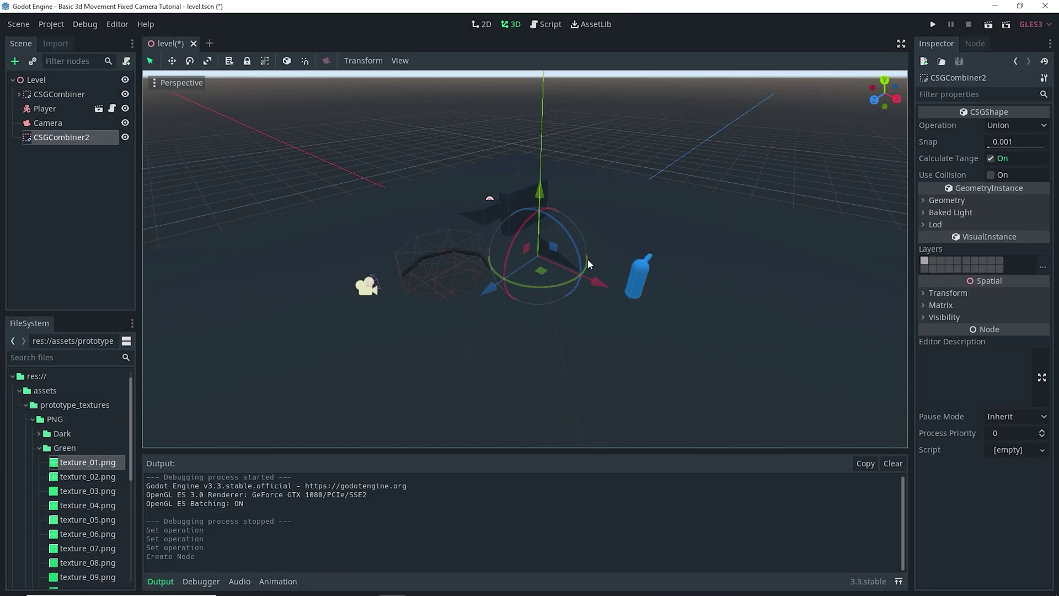
Move the new combiner directly below the first CSGCombiner in the scene tree and rename it Table
drag(71, 138, 64, 106)
click(64, 109)
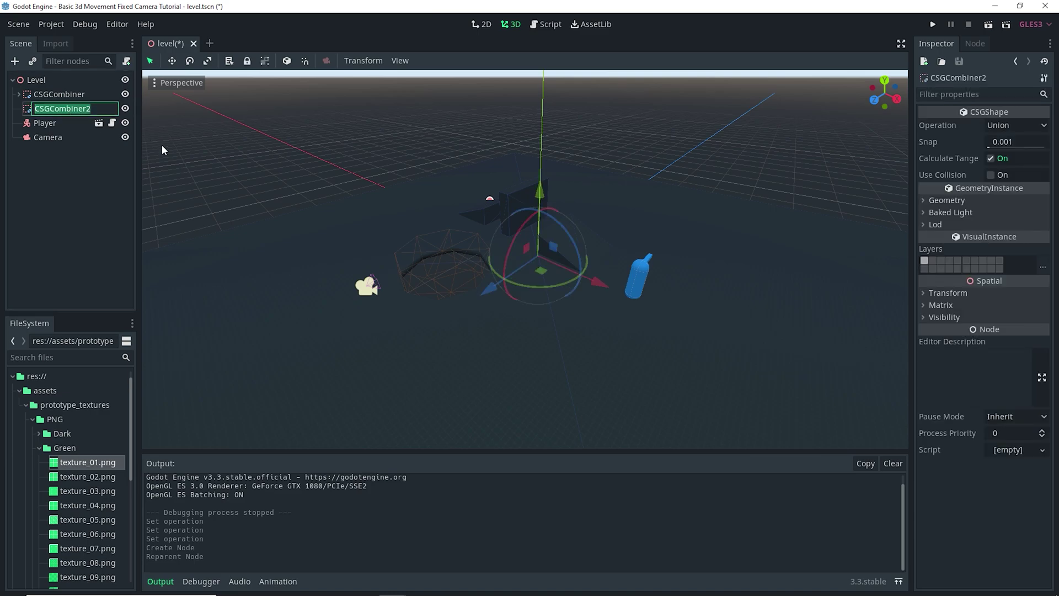
text(Table)
key(Return)
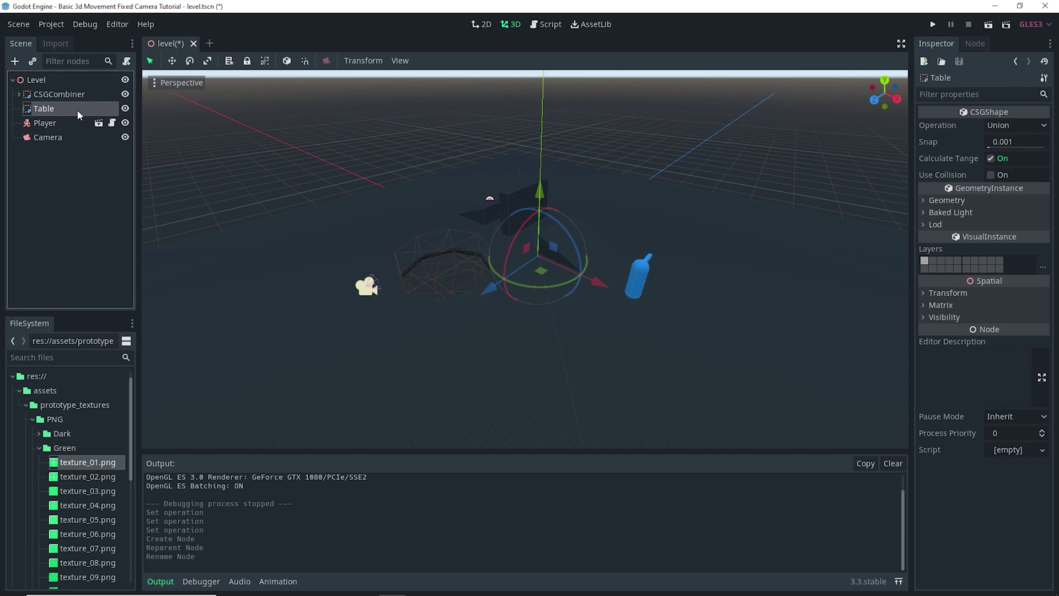
Add a CSGBox under Table and move it along the Z axis onto the open floor
key(ctrl+a)
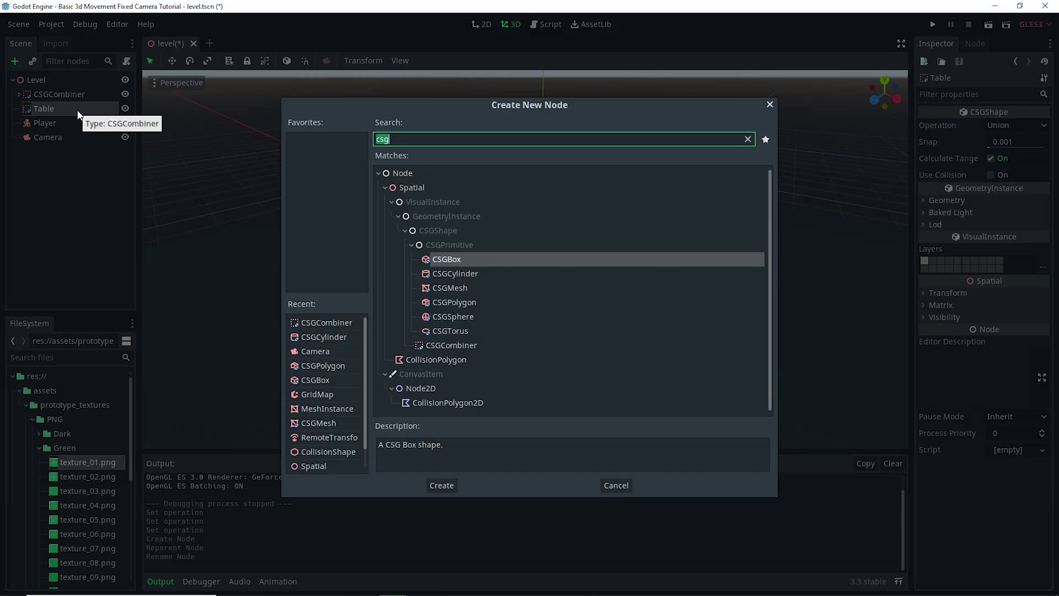
key(Return)
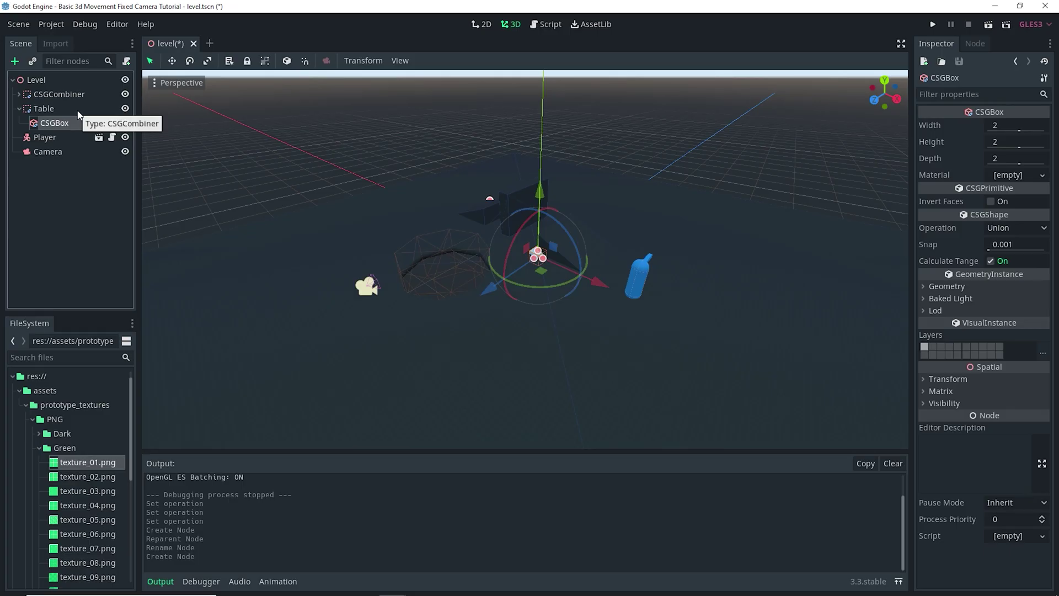
drag(490, 291, 367, 379)
Enable Use Collision on the Table combiner and paste the copied material as its material override
click(59, 107)
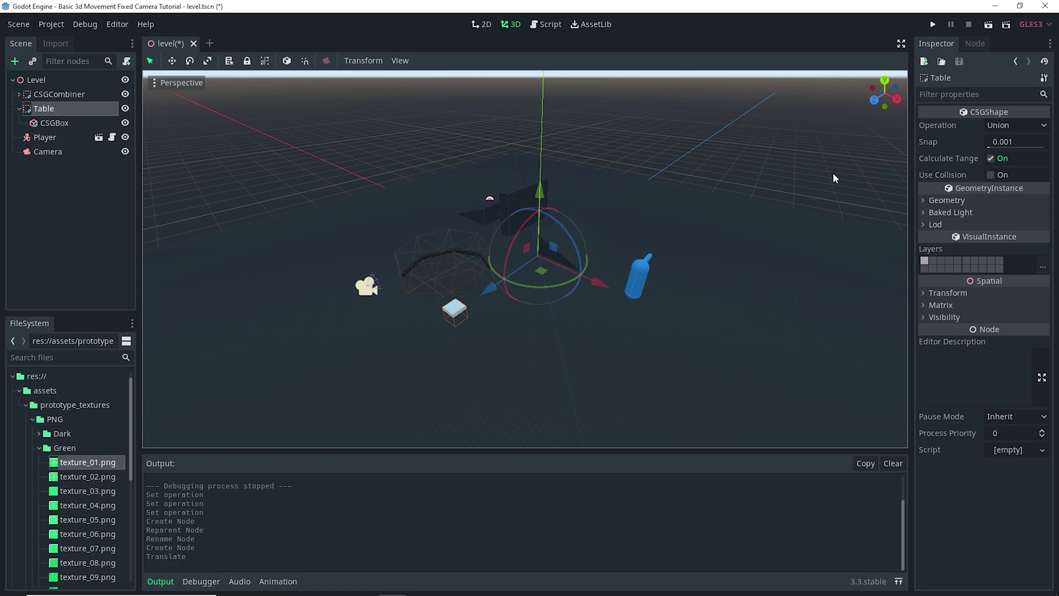
click(996, 175)
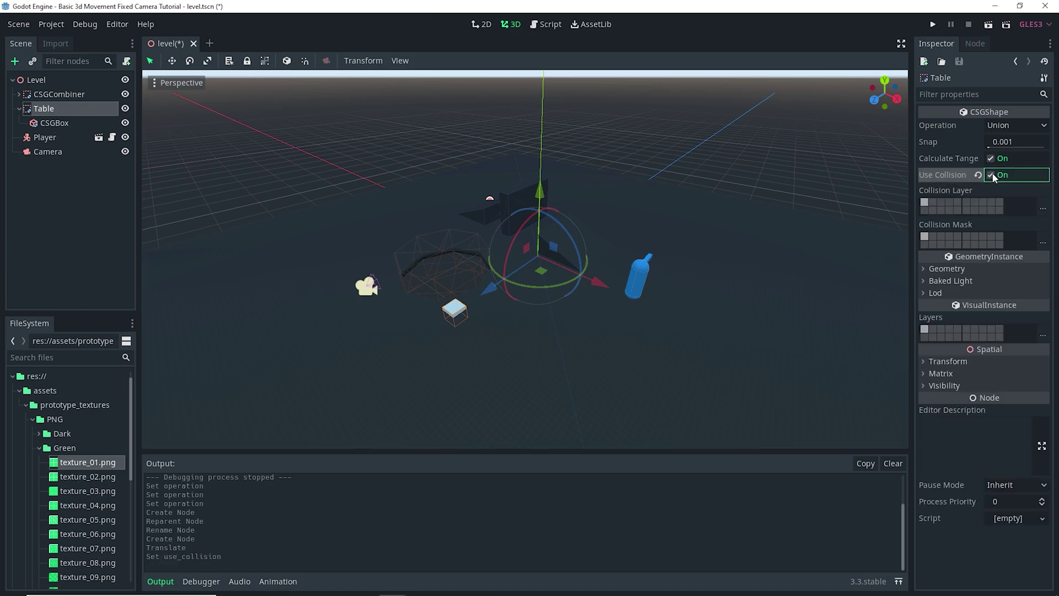
click(946, 269)
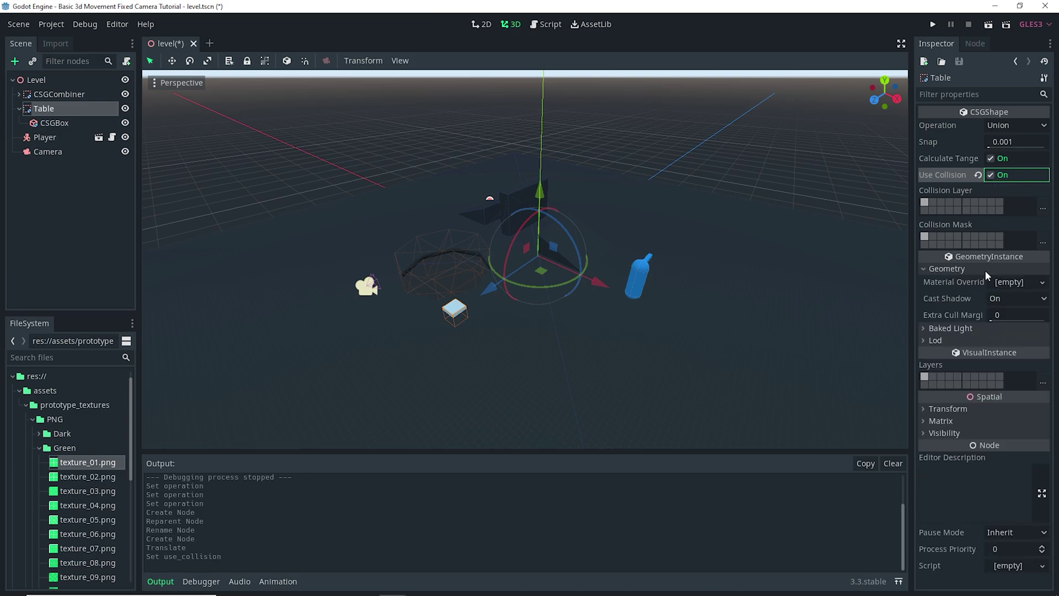
click(1044, 283)
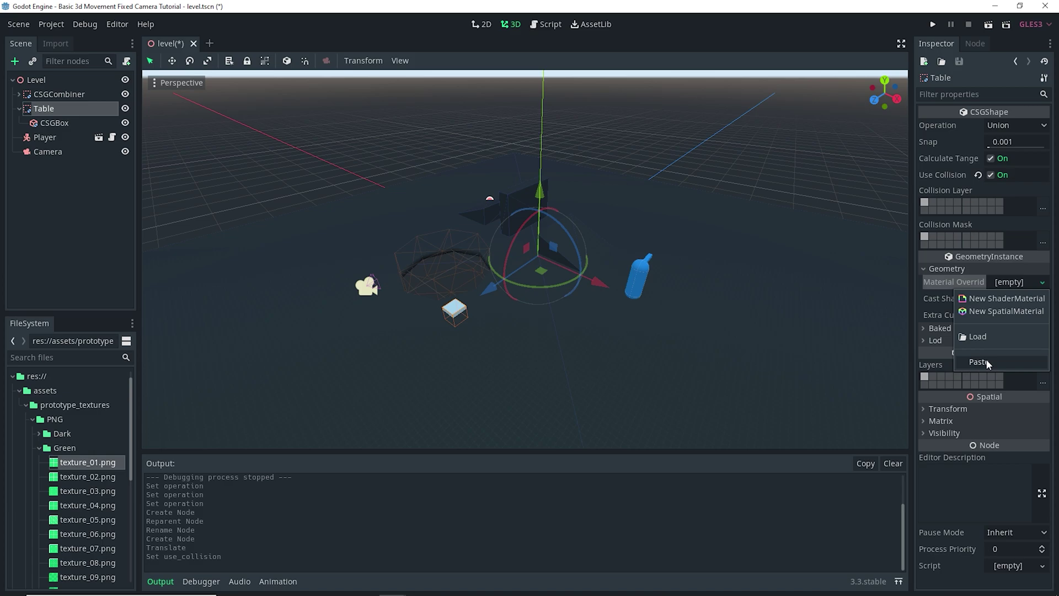
click(987, 361)
Make Table's override material unique and replace its albedo texture with the green texture_01.png
click(1036, 295)
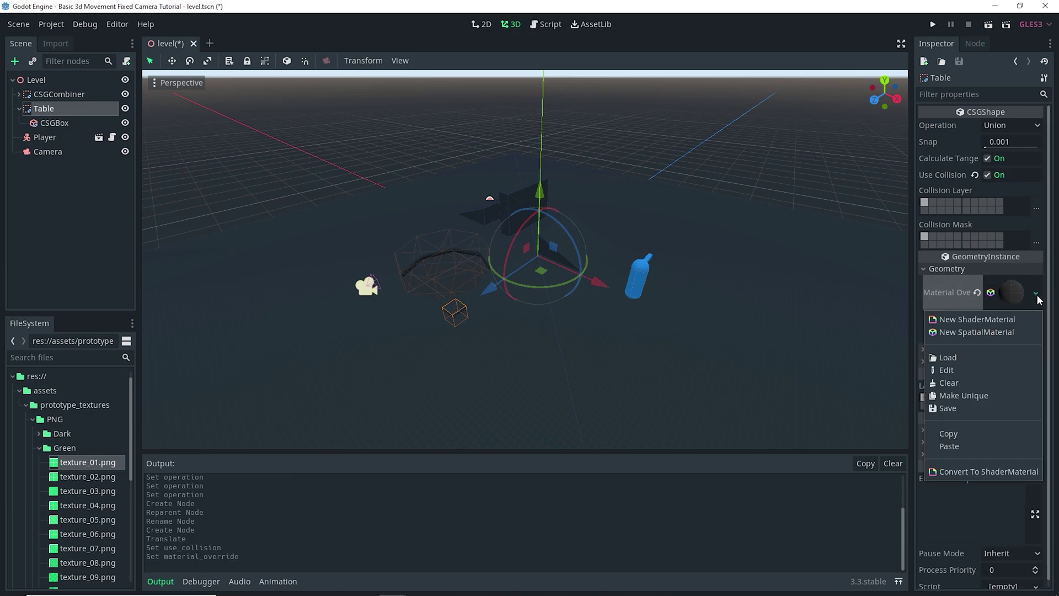
click(966, 396)
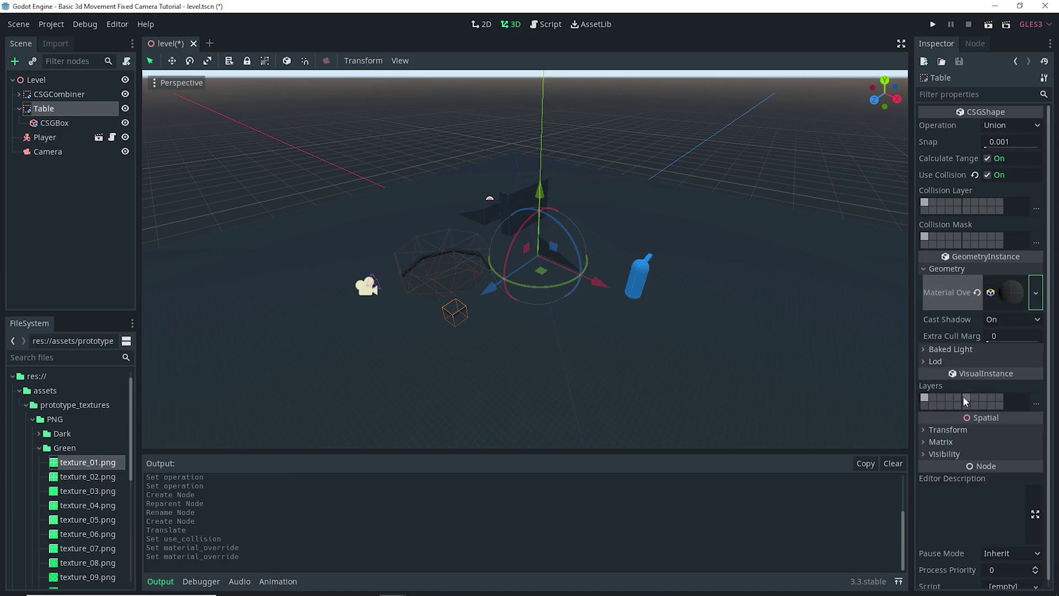
click(1022, 293)
click(943, 244)
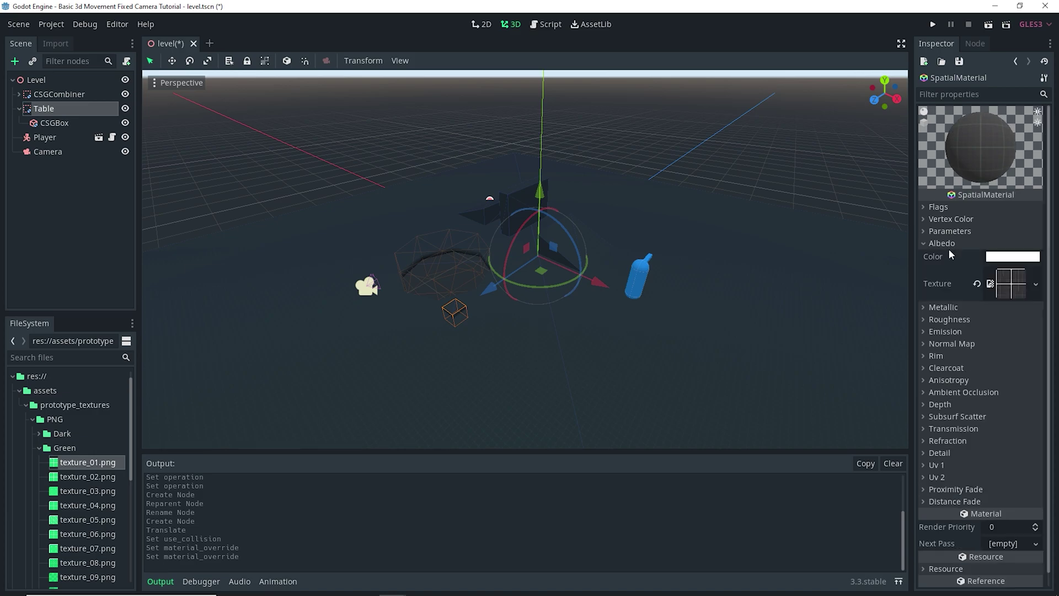
drag(70, 464, 1011, 283)
Raise the green box under Table along the Y axis out of the floor
scroll(385, 305, up, 1)
scroll(385, 299, up, 5)
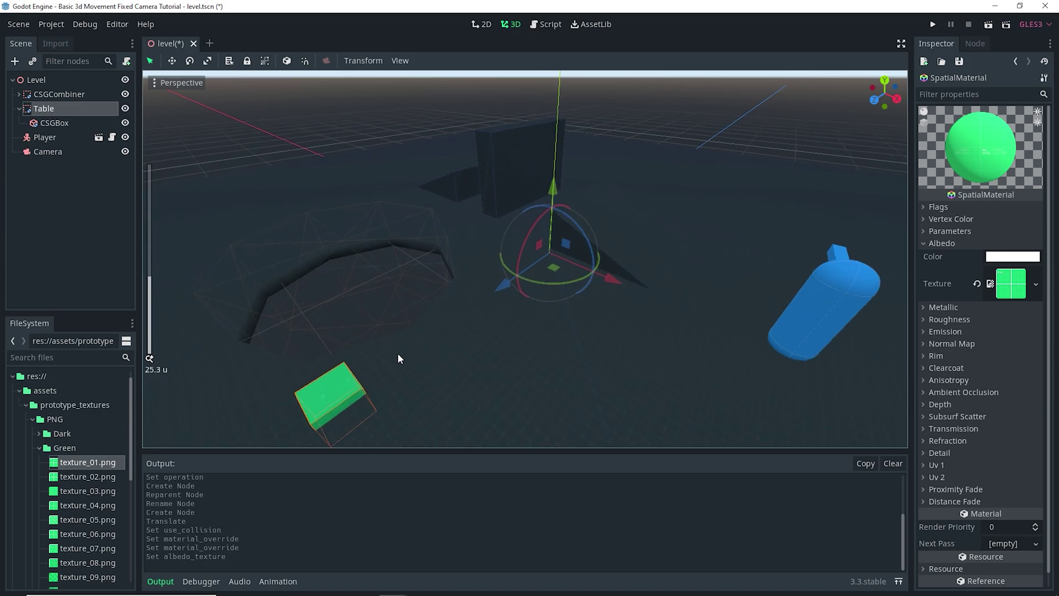
middle_drag(498, 293, 373, 183)
click(376, 194)
drag(359, 170, 342, 91)
scroll(450, 276, down, 4)
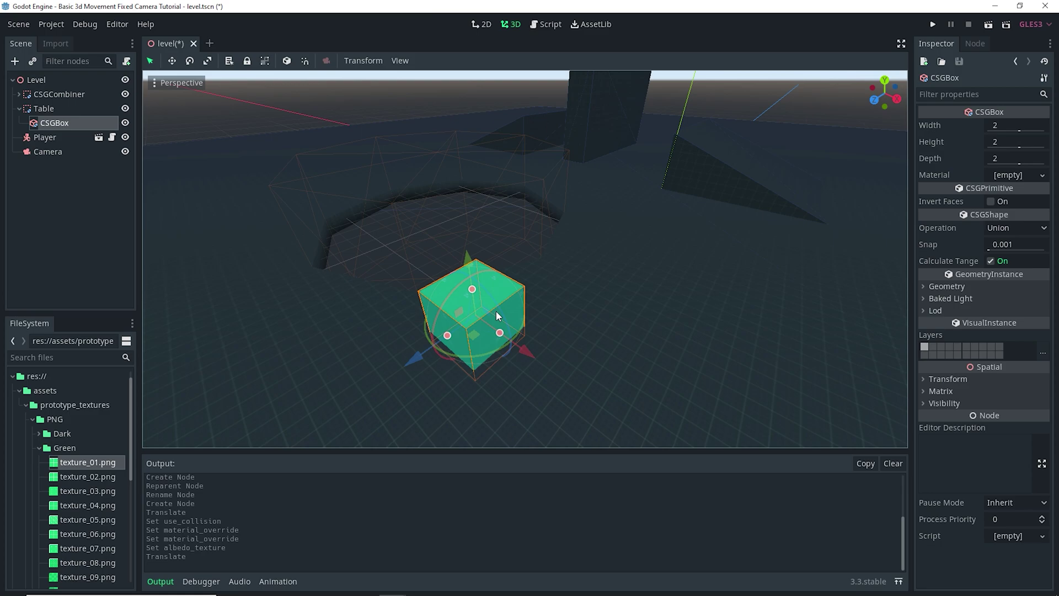
Duplicate the green box four times under Table
key(ctrl+d)
key(ctrl+d)
key(ctrl+d)
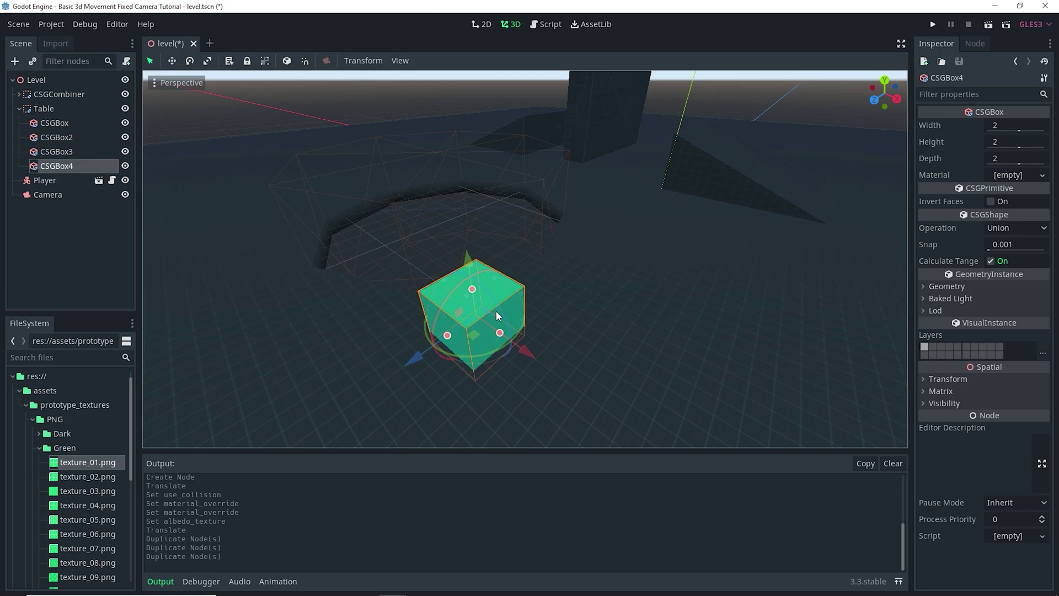
key(ctrl+d)
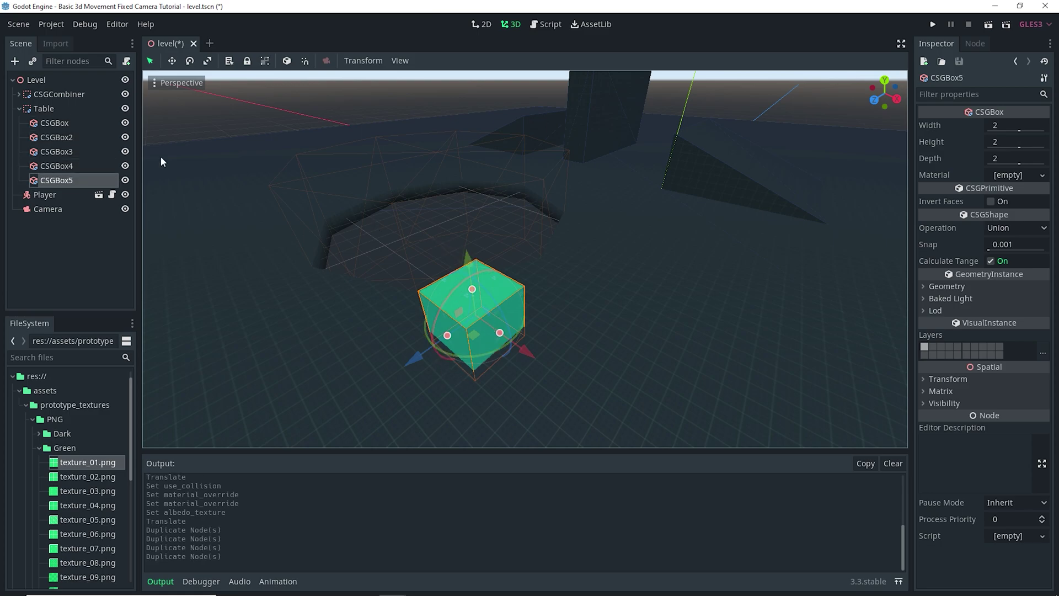
Raise the original CSGBox along the Y axis so it floats above its four copies
click(68, 123)
drag(468, 257, 450, 164)
middle_drag(644, 320, 647, 299)
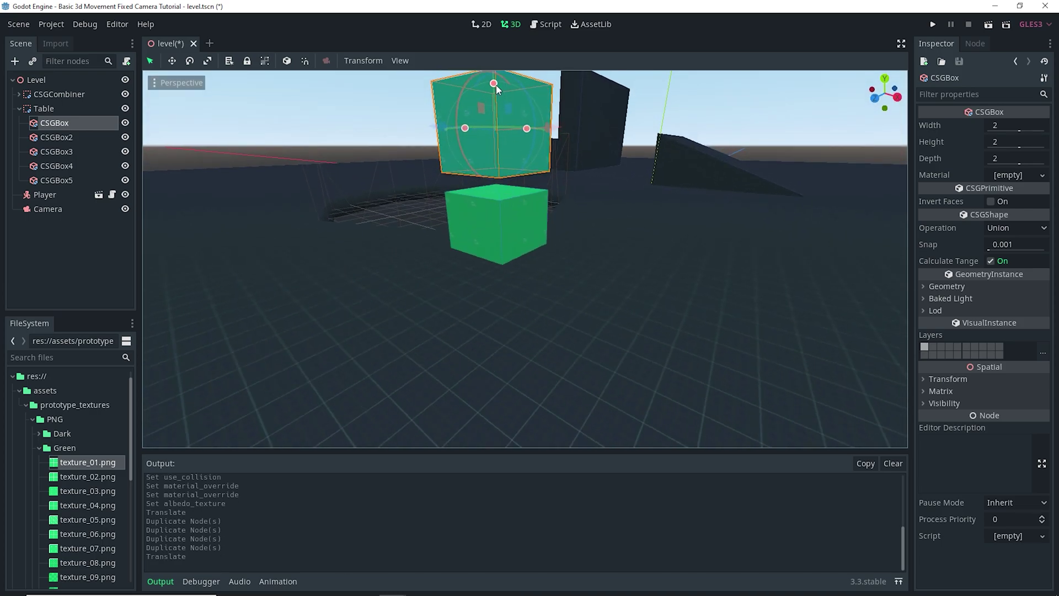
Resize the raised CSGBox into a flat tabletop about 4.52 wide, 0.29 high and 7.28 deep
drag(495, 95, 492, 126)
middle_drag(517, 139, 475, 268)
drag(425, 264, 322, 323)
drag(494, 252, 539, 277)
middle_drag(539, 277, 436, 315)
drag(436, 314, 501, 355)
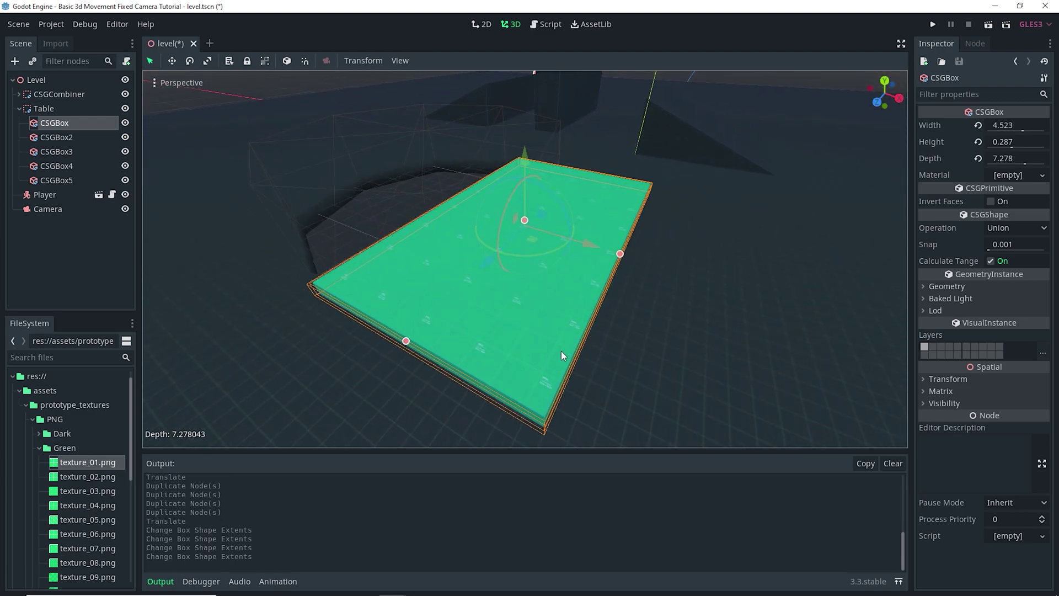
middle_drag(501, 355, 521, 329)
Try moving the overlapping box copies apart beneath the tabletop
click(408, 246)
drag(323, 270, 173, 333)
middle_drag(210, 328, 382, 204)
click(382, 204)
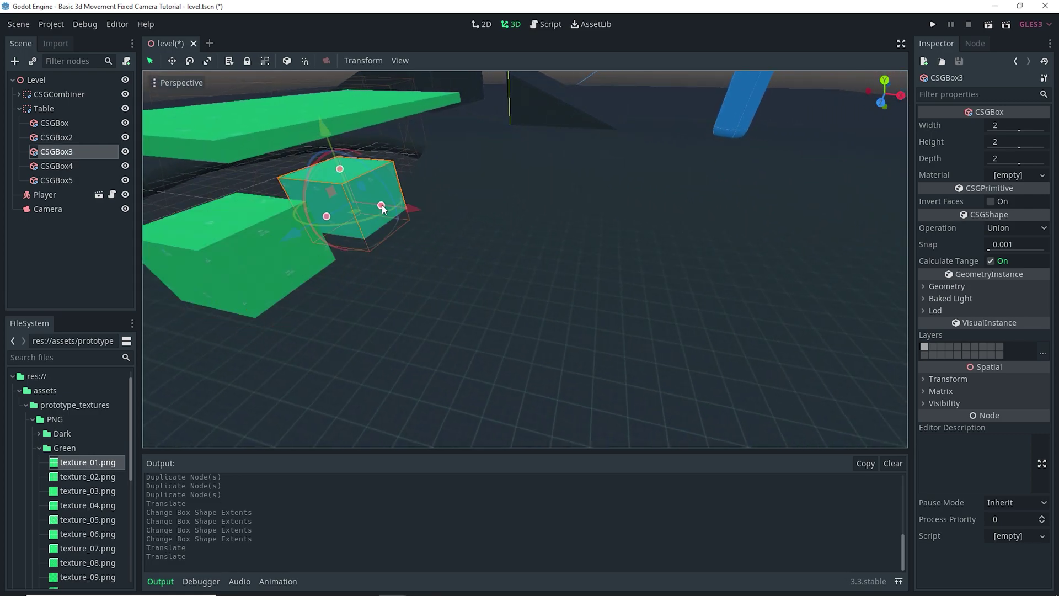
Delete the extra box copies CSGBox3, CSGBox4 and CSGBox5 from Table
key(Delete)
click(504, 316)
click(67, 151)
key(Delete)
click(505, 314)
click(65, 152)
key(Delete)
click(504, 313)
Move CSGBox2 beneath the tabletop and shape it into a leg about 0.34 wide, 3.38 high and 0.34 deep
click(368, 230)
drag(294, 236, 198, 298)
middle_drag(440, 299, 547, 307)
mouse_move(548, 303)
mouse_down()
mouse_move(520, 309)
mouse_move(533, 296)
mouse_up()
drag(527, 258, 526, 213)
middle_drag(585, 274, 379, 222)
drag(369, 198, 368, 190)
middle_drag(368, 190, 401, 226)
Use the front and side orthogonal views to move the leg along X and Z under one corner of the tabletop
key(KP_1)
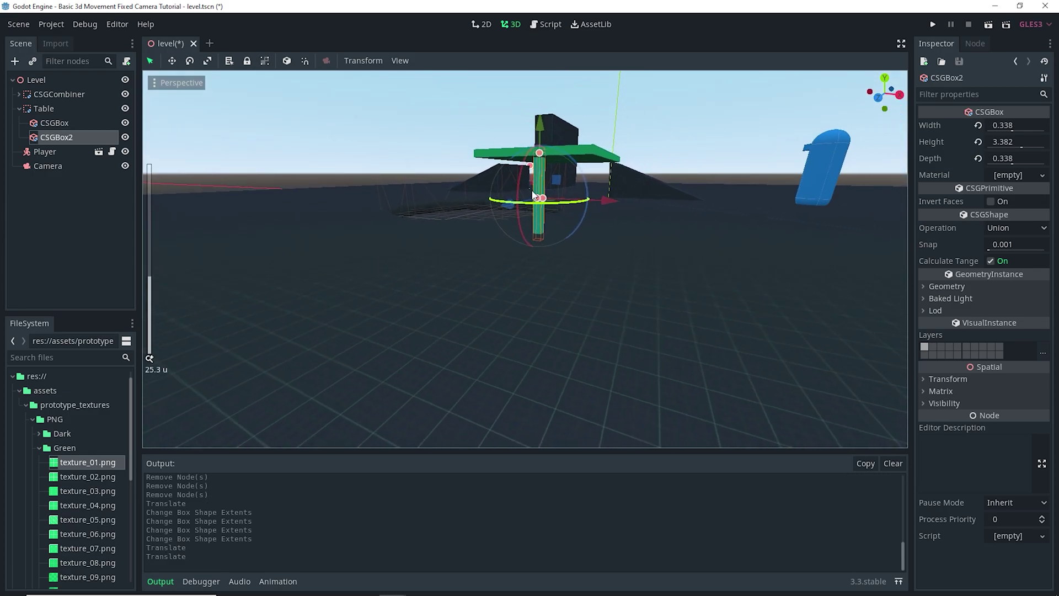
shift+middle_drag(518, 191, 591, 204)
scroll(491, 317, up, 10)
shift+middle_drag(552, 277, 567, 277)
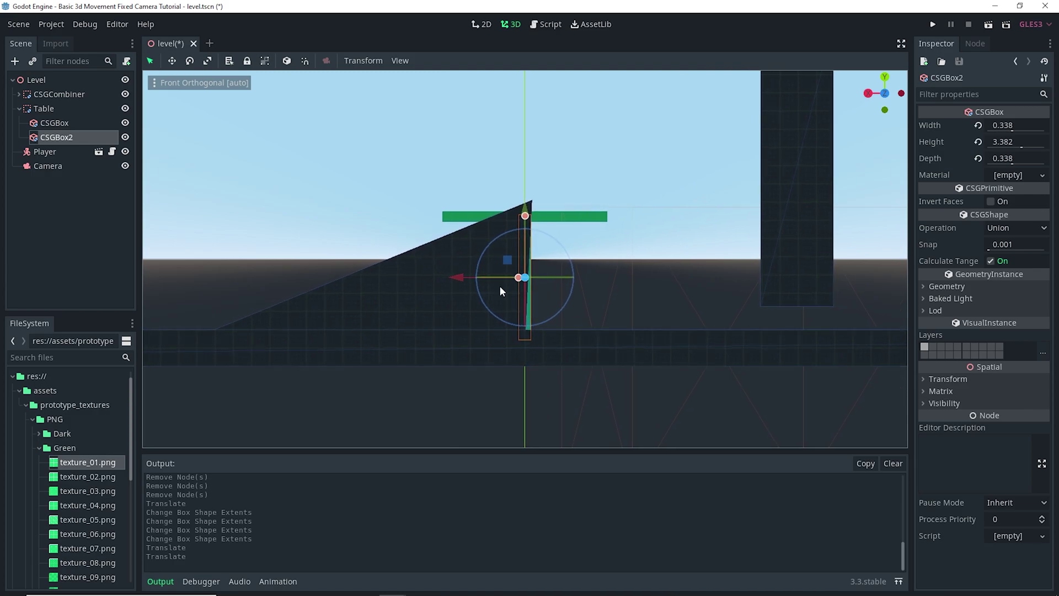
drag(462, 284, 395, 284)
key(KP_3)
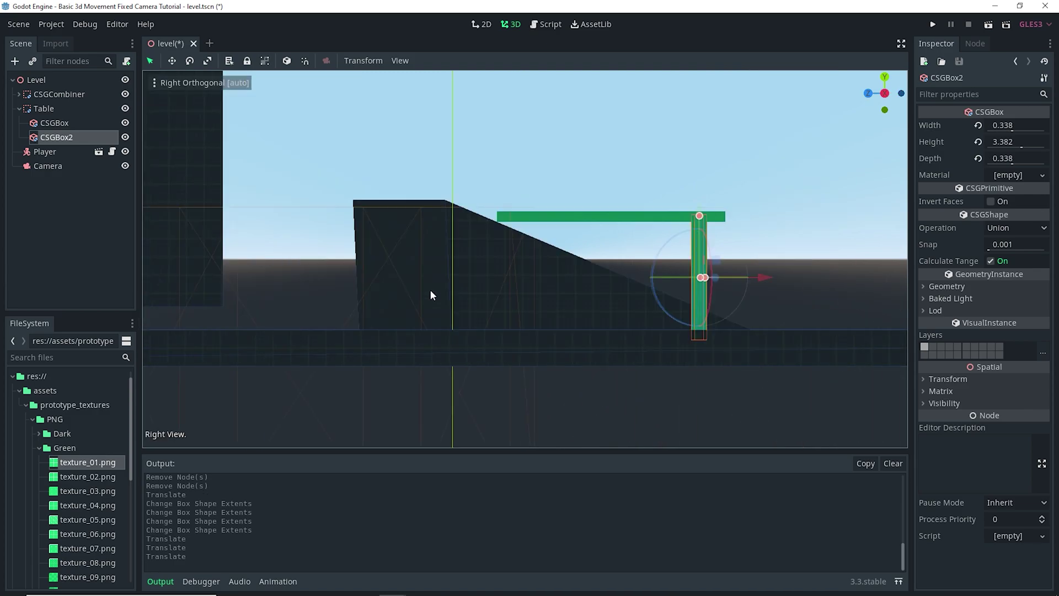
shift+middle_drag(375, 272, 479, 277)
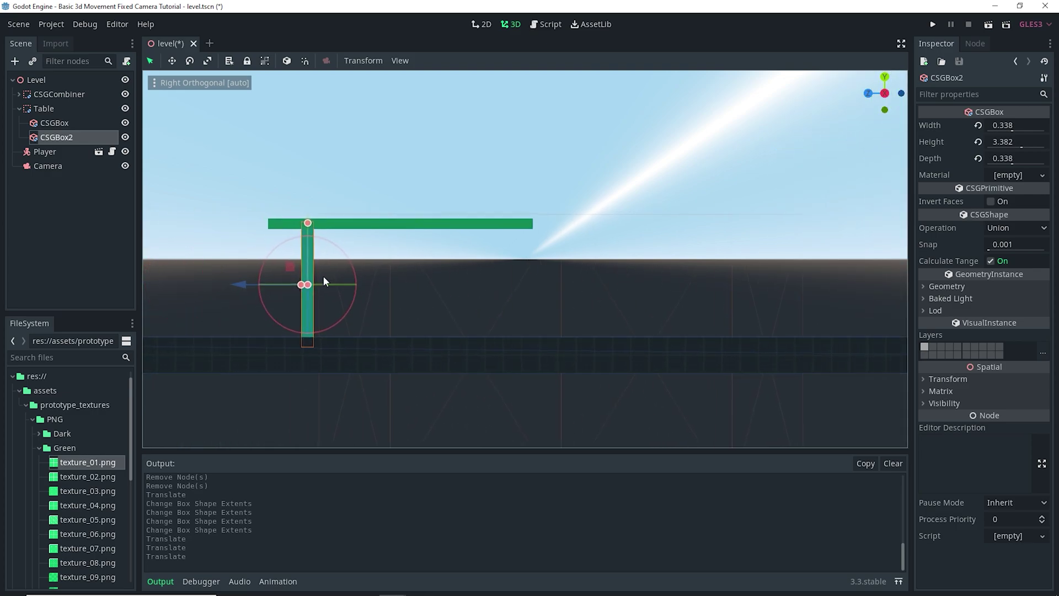
drag(249, 284, 224, 284)
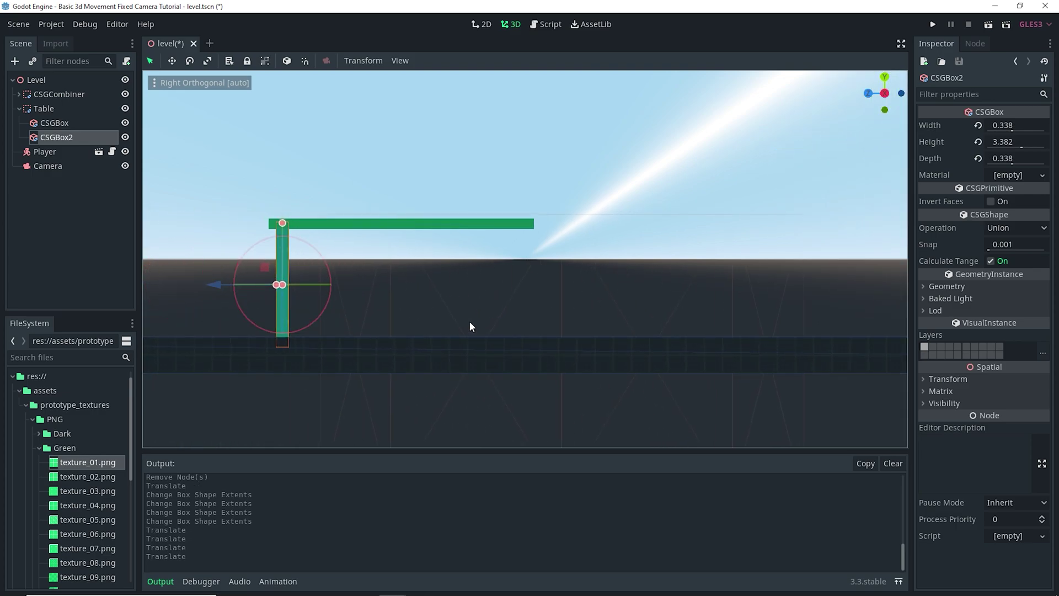
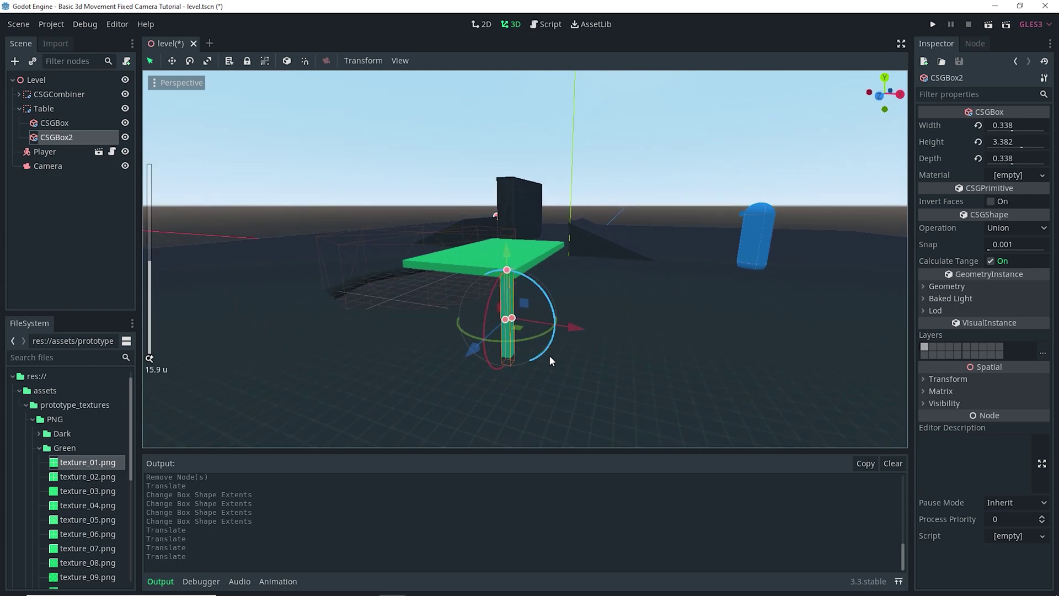
Duplicate the leg and move the copy along X to the other corner of the same short end of the table
key(ctrl+d)
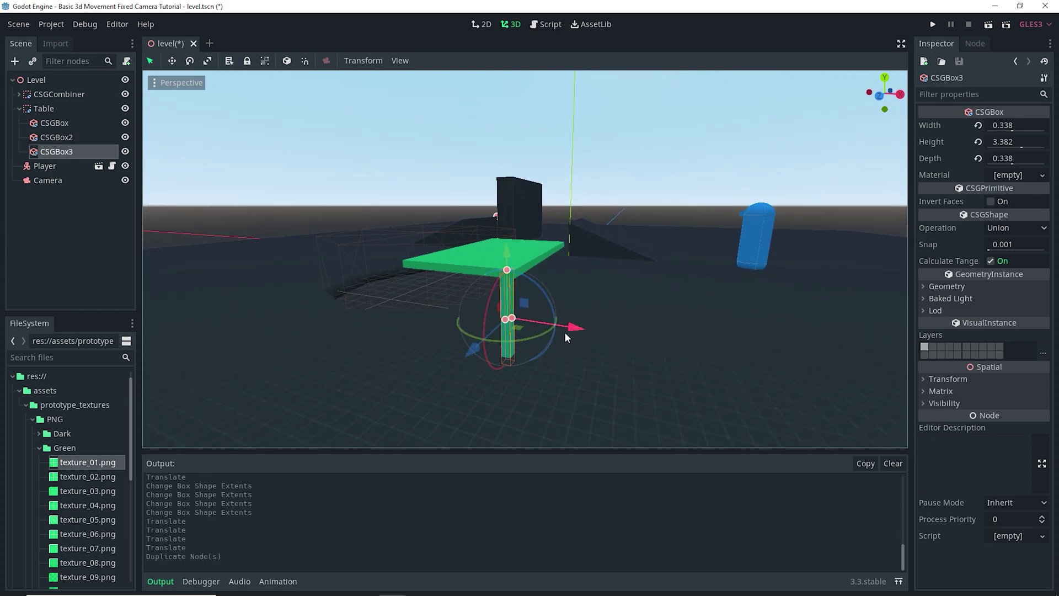
key(KP_1)
scroll(494, 277, up, 4)
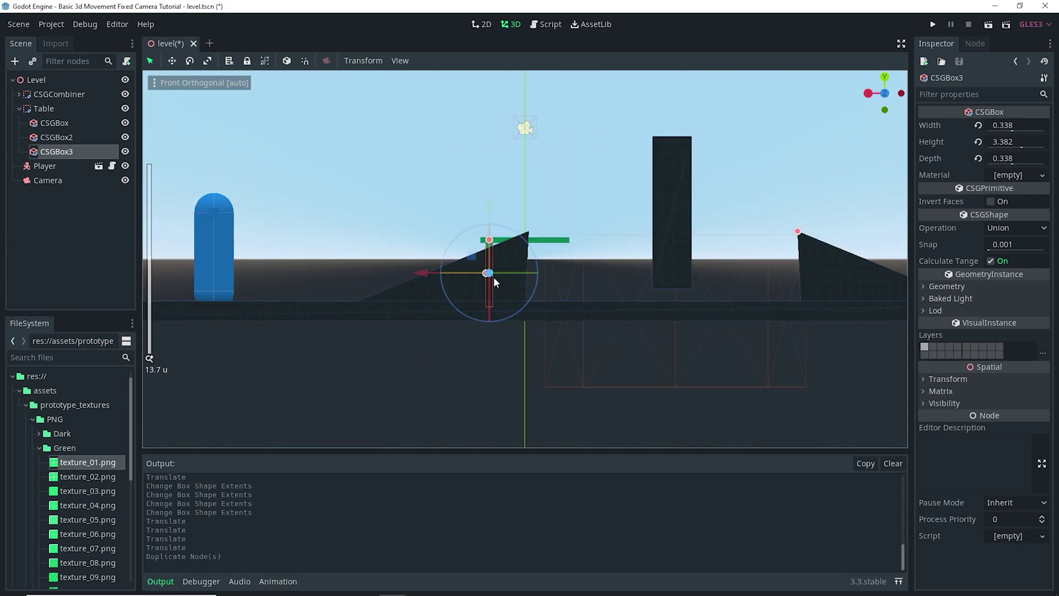
drag(408, 280, 504, 305)
key(KP_3)
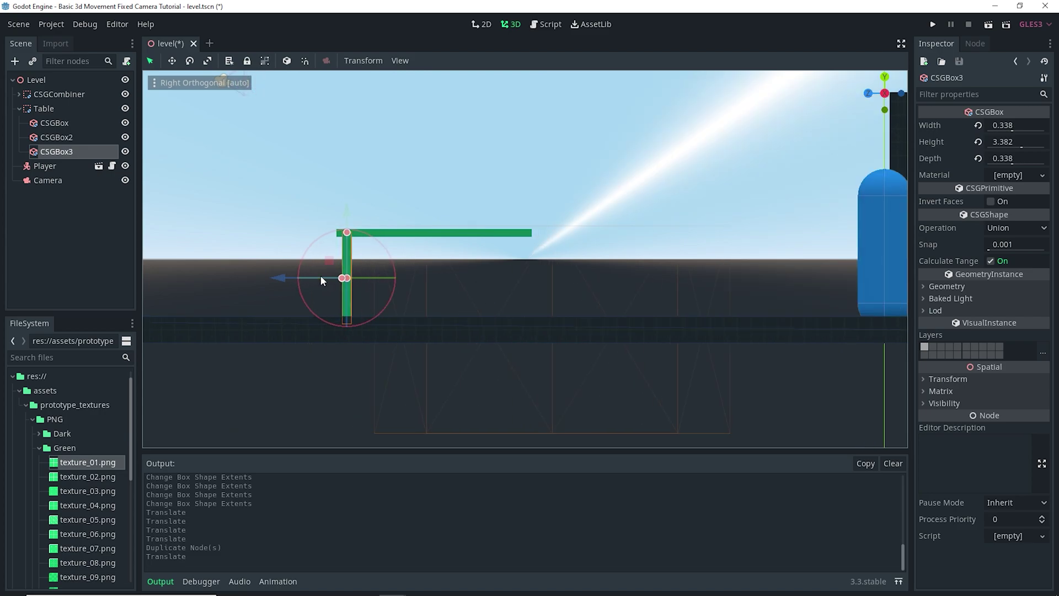
scroll(421, 303, down, 5)
scroll(486, 322, up, 5)
Duplicate both legs together and move the copies along Z under the opposite short end of the tabletop
middle_drag(421, 303, 626, 360)
shift+click(522, 337)
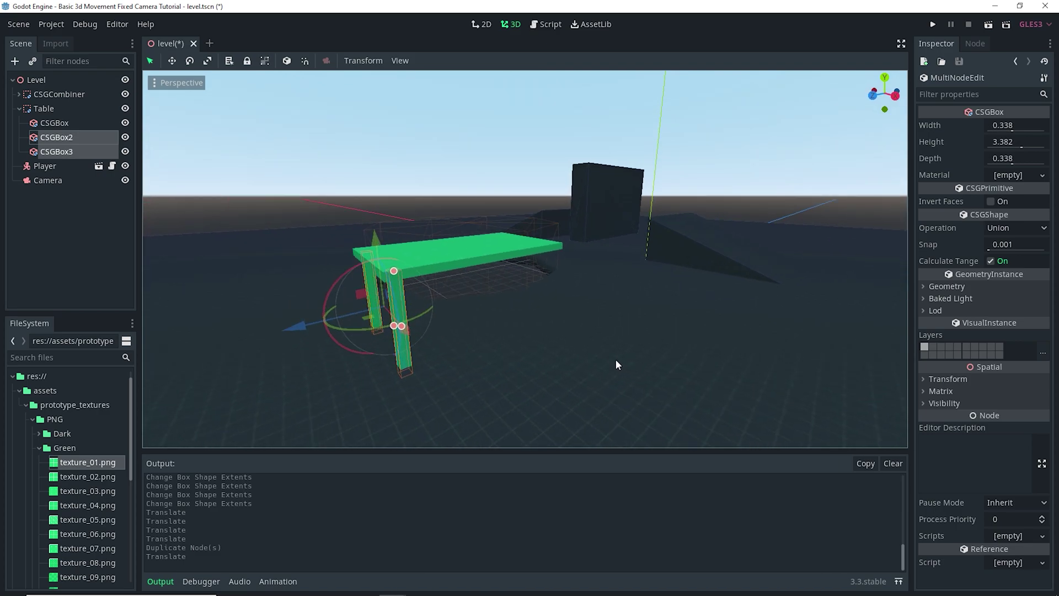
key(ctrl+d)
drag(307, 323, 490, 324)
key(KP_3)
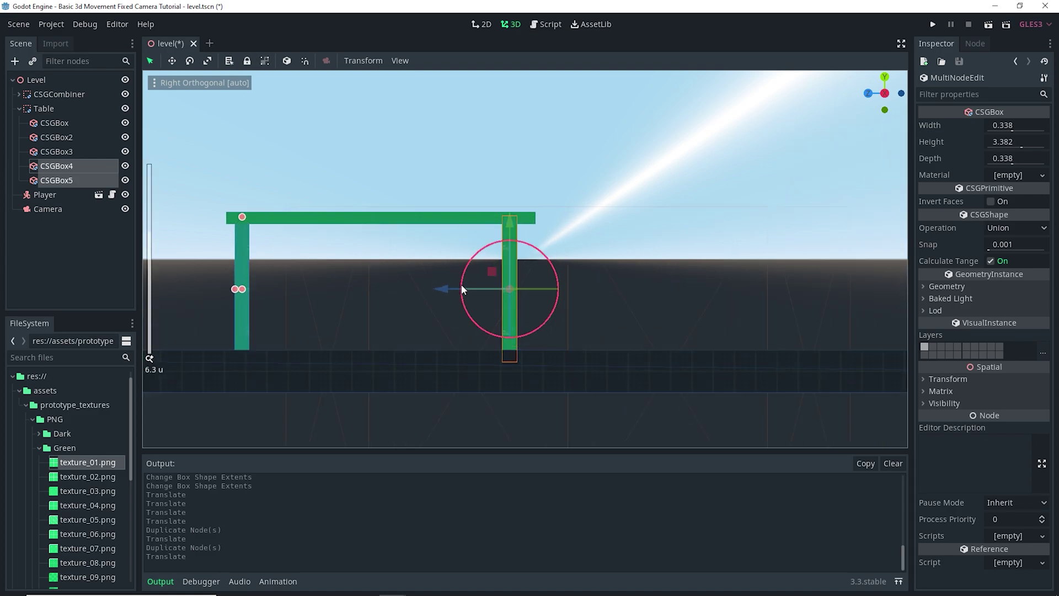
drag(449, 289, 462, 293)
scroll(544, 320, down, 4)
middle_drag(544, 320, 611, 322)
scroll(669, 356, down, 12)
Run the project and walk and jump the player around the green table to test it
key(F5)
key(s)
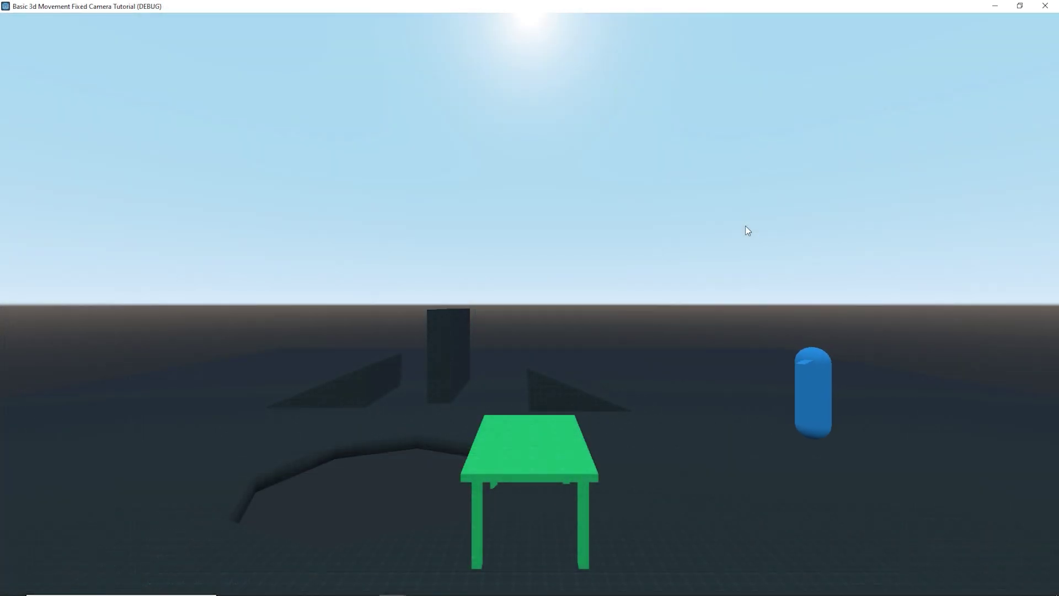
key(a)
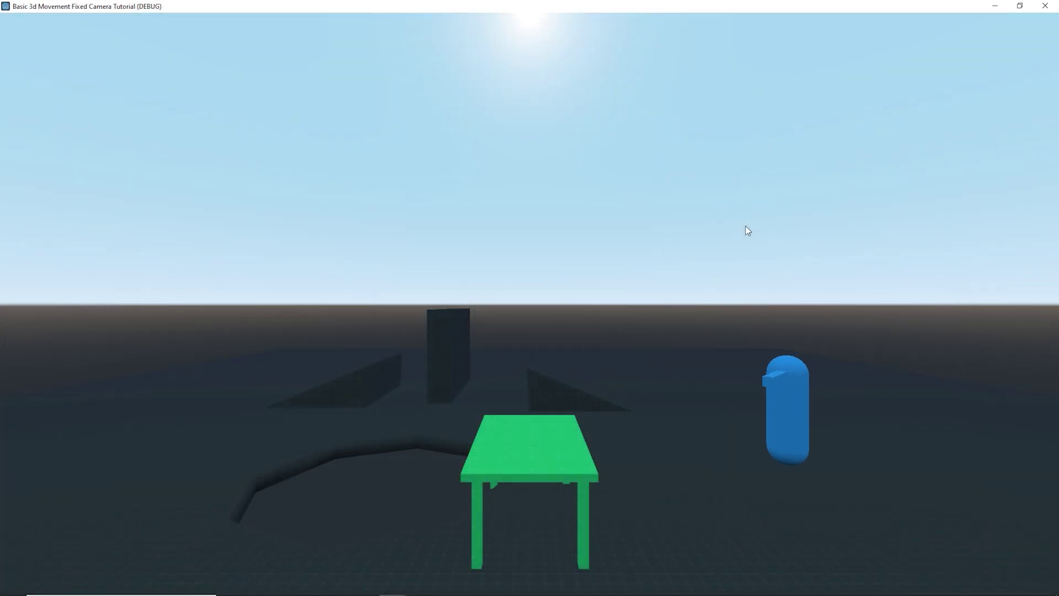
key(space)
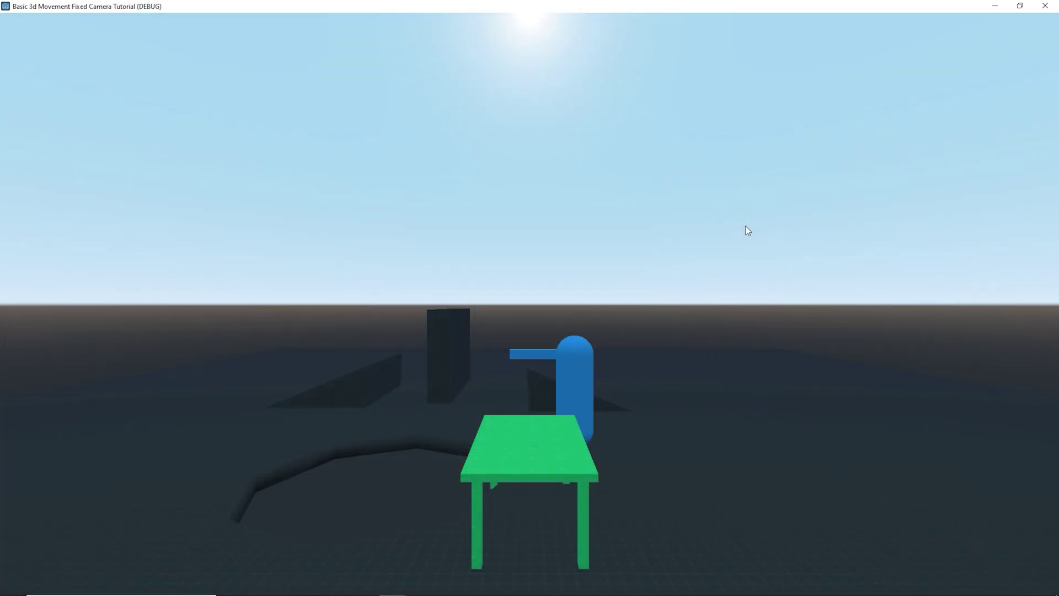
key(s)
key(space)
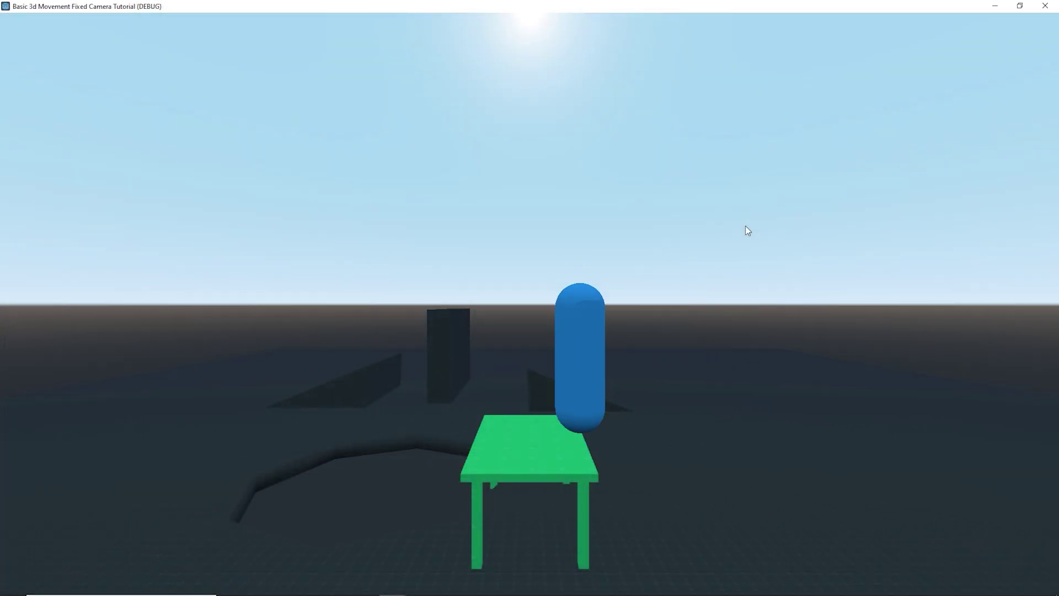
key(a)
key(d)
key(a)
key(Right)
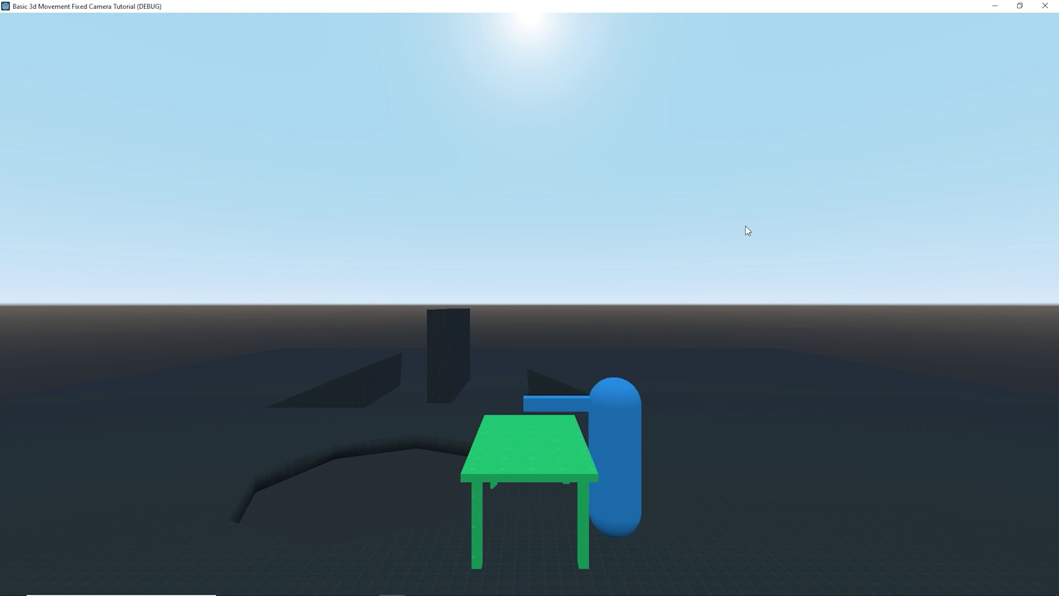
key(Up)
key(space)
key(a)
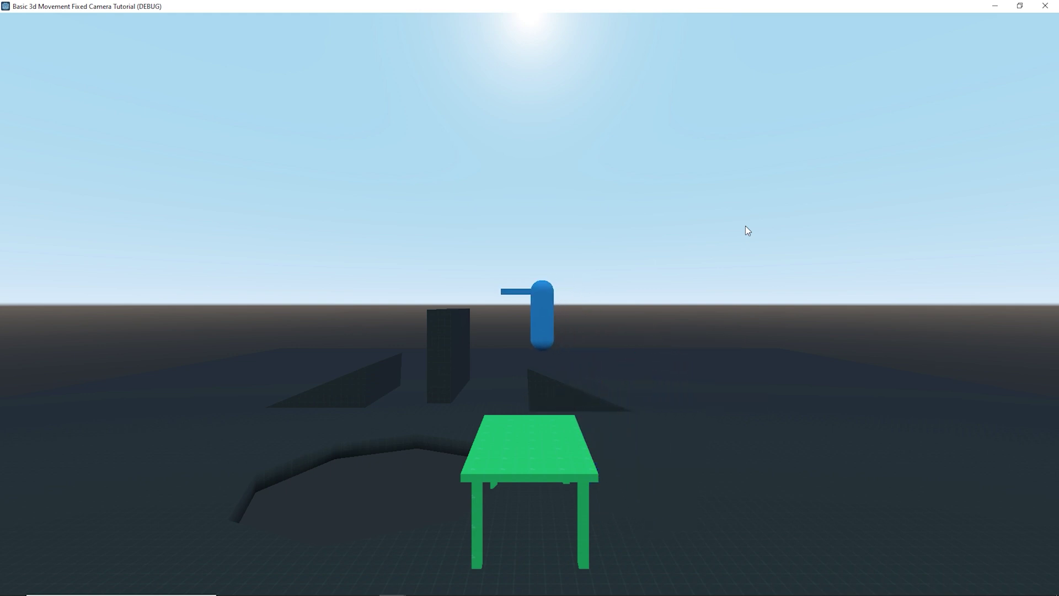
Walk the player back and forth across the level past the ramps, the tall block and the hole
key(w)
key(Left)
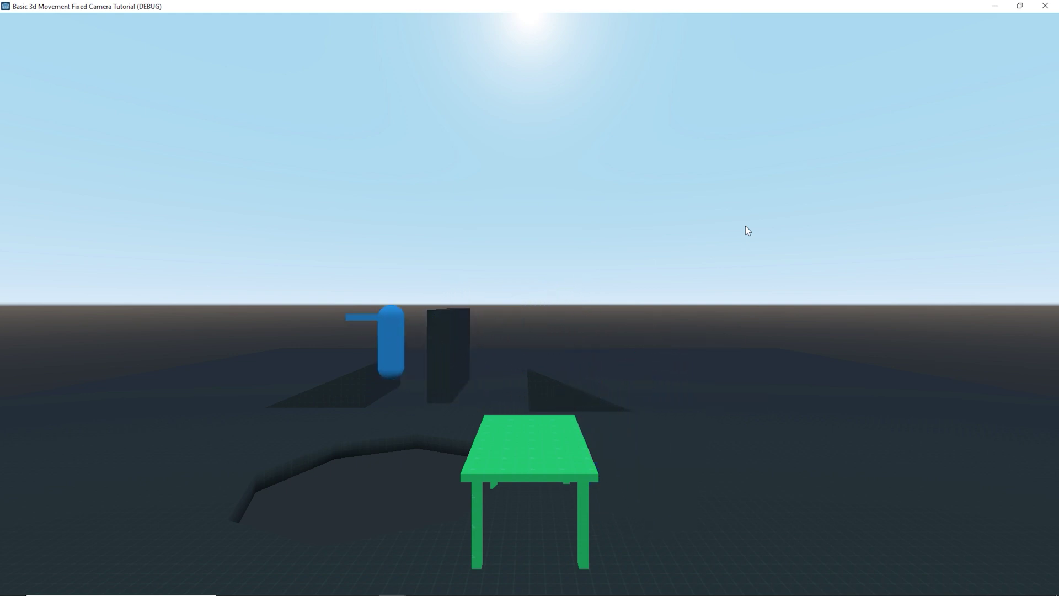
key(Right)
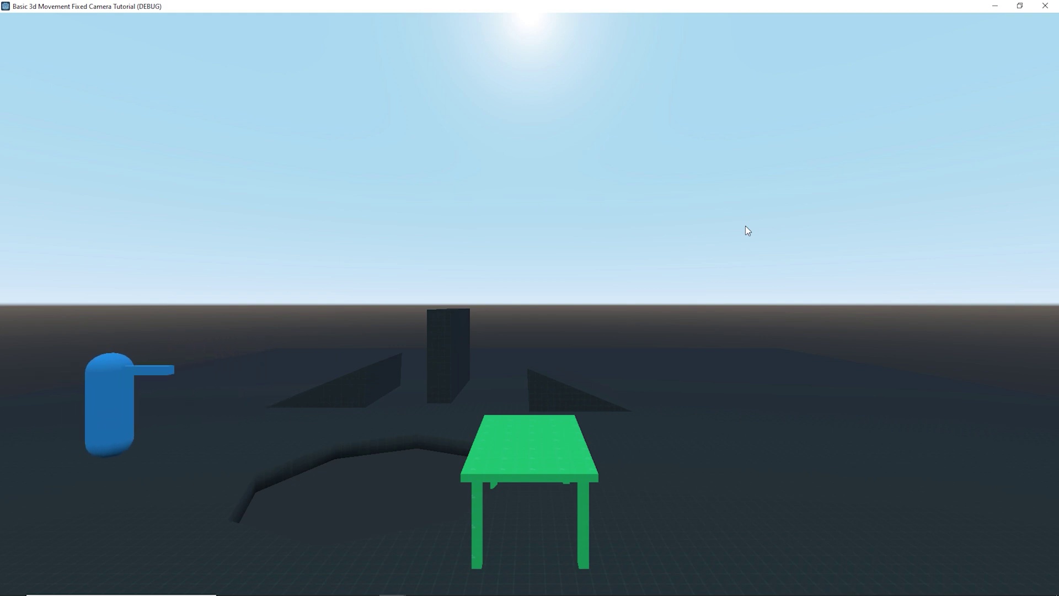
key(Right)
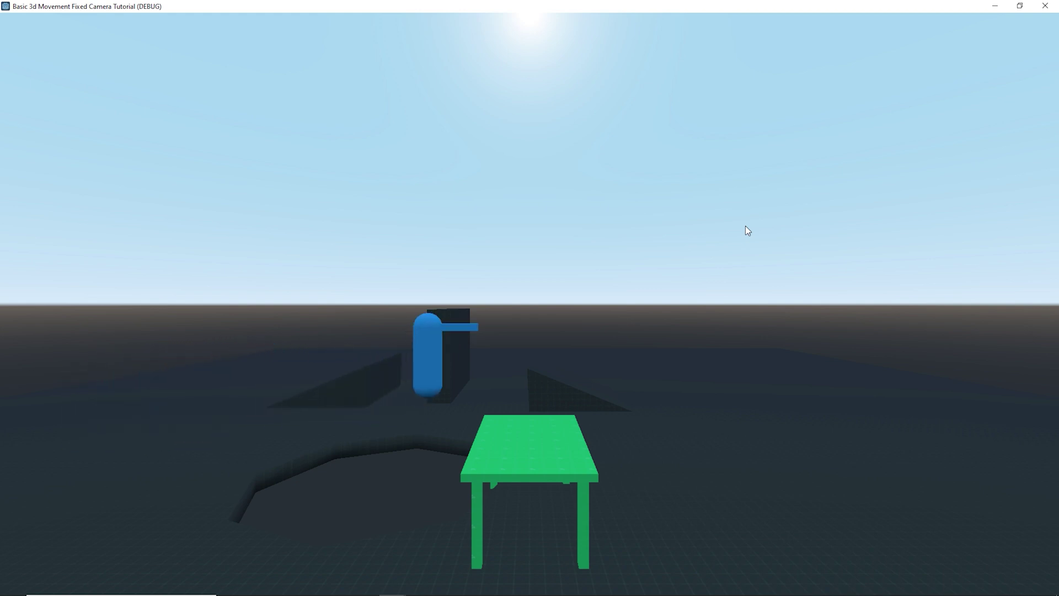
key(Down)
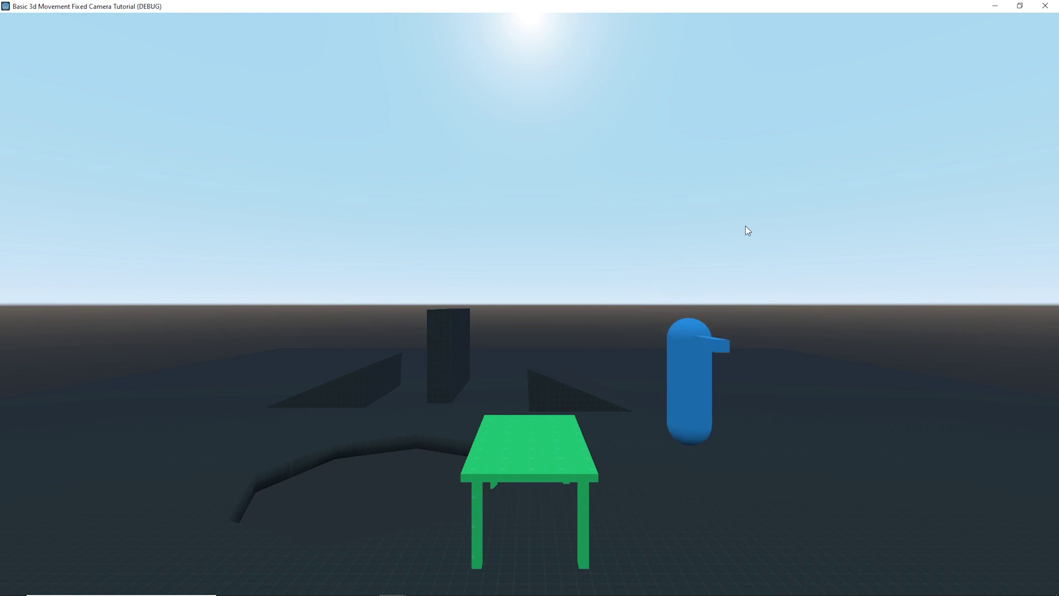
key(Left)
key(Down)
key(Up)
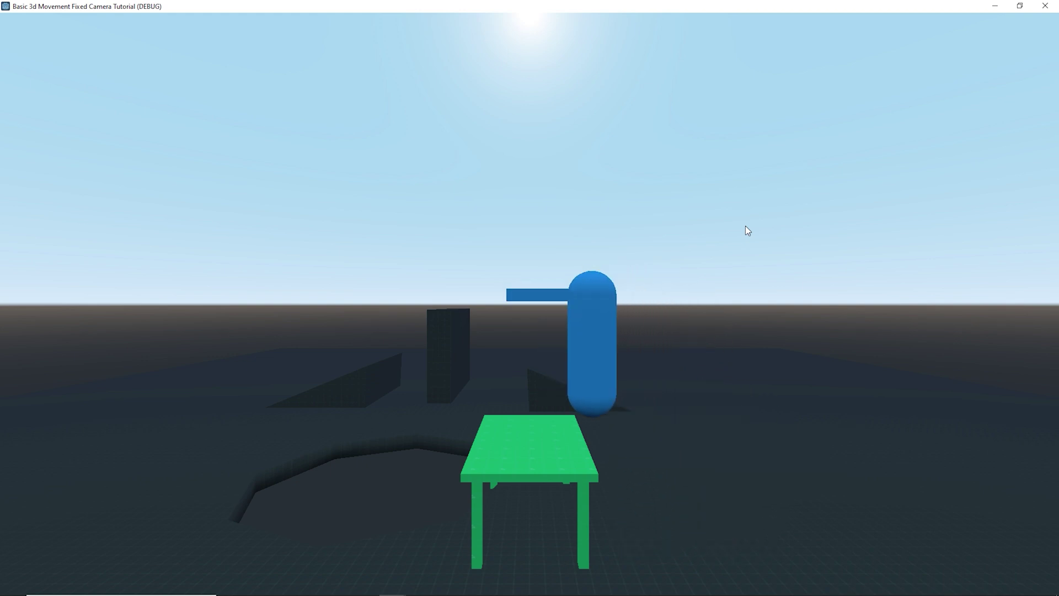
key(Left)
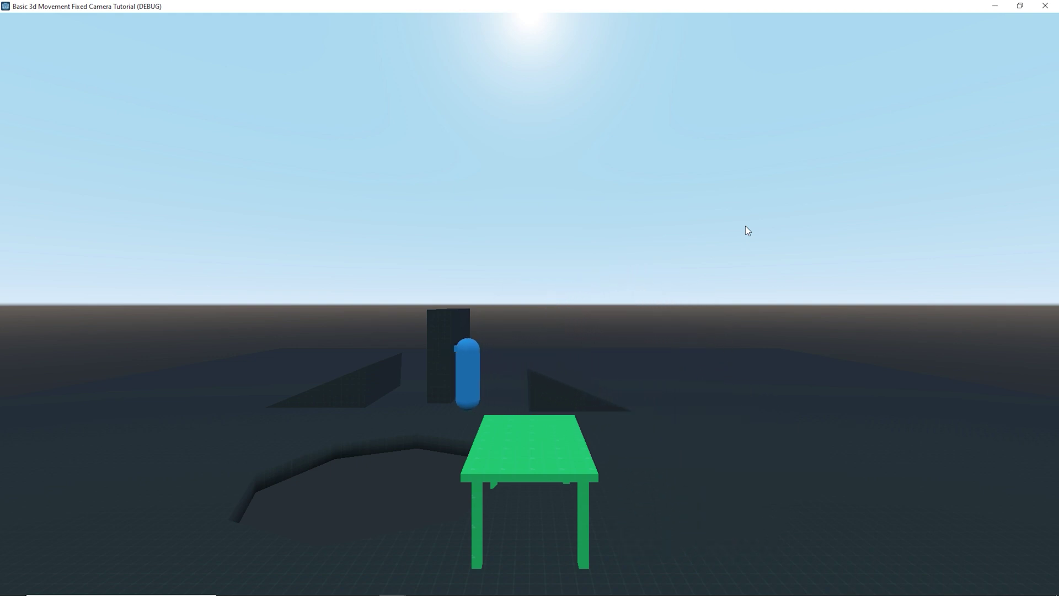
key(Left)
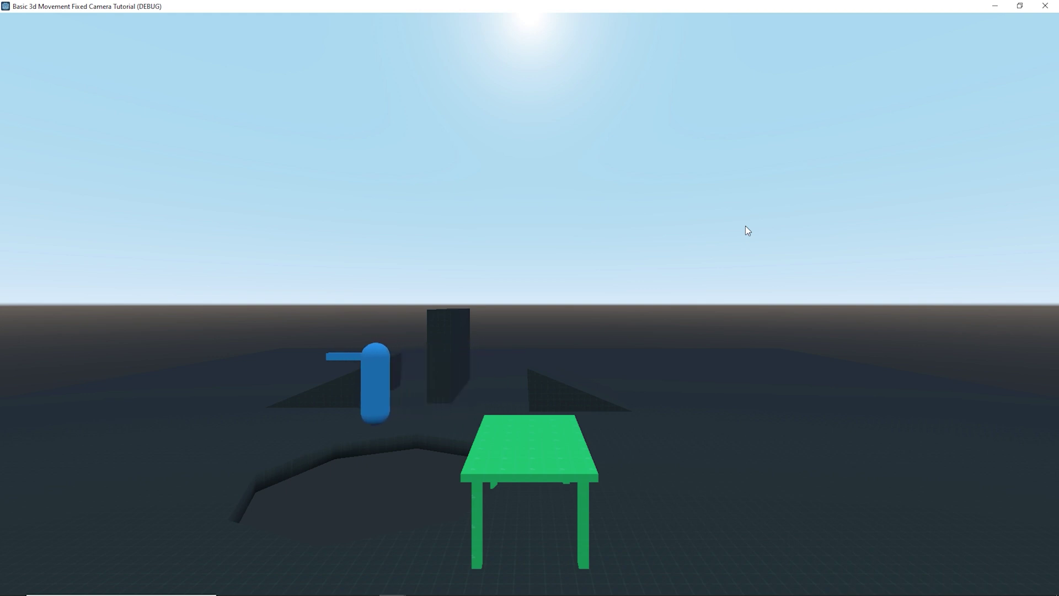
key(Right)
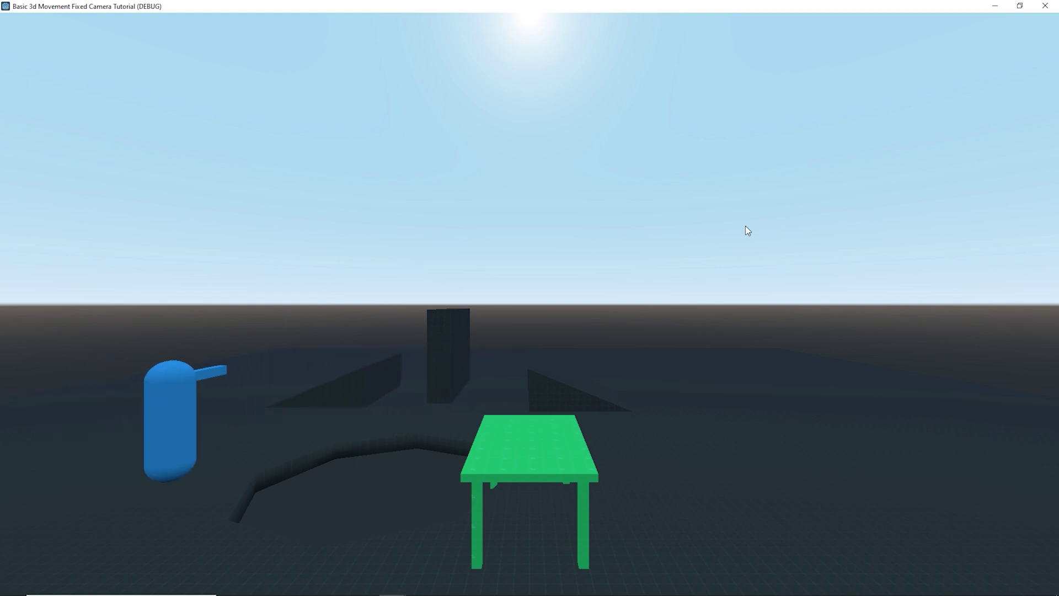
key(Right)
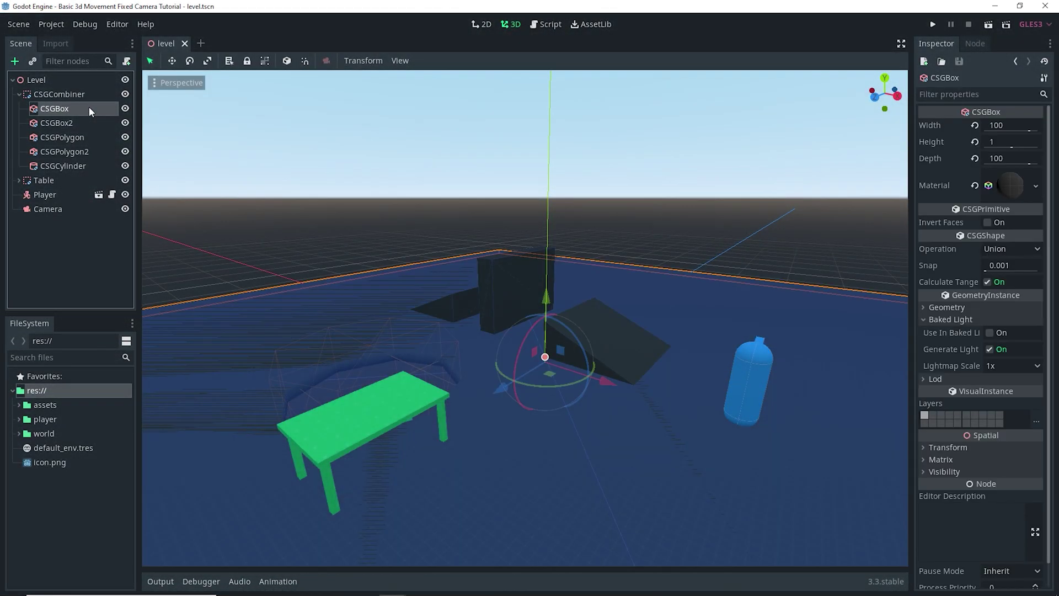
Delete CSGBox2, CSGPolygon, CSGPolygon2 and CSGCylinder from the CSGCombiner, and rename the remaining CSGBox to Floor
click(87, 124)
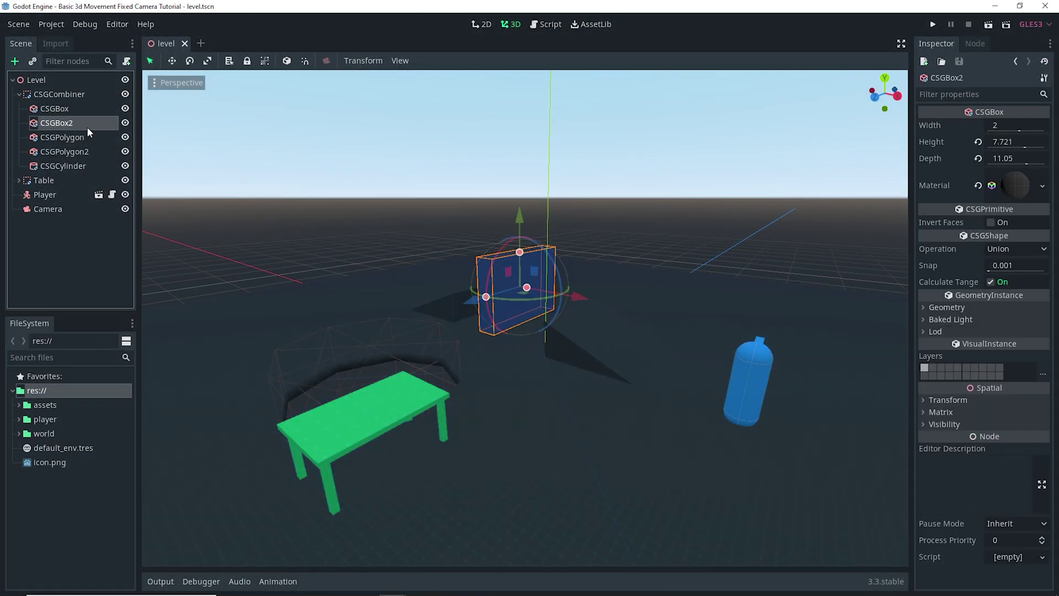
shift+click(92, 166)
key(Delete)
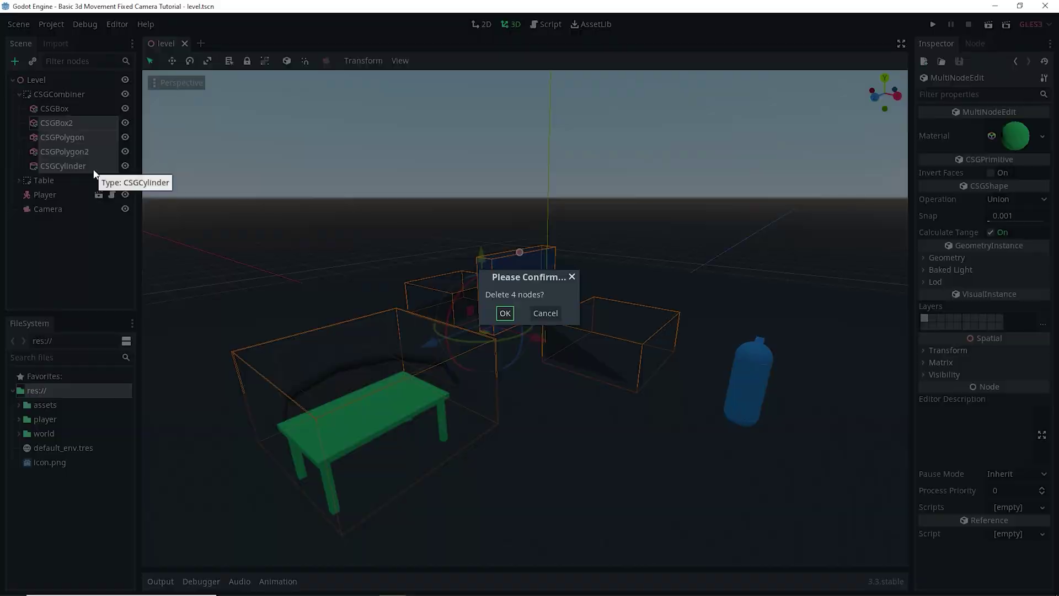
click(506, 313)
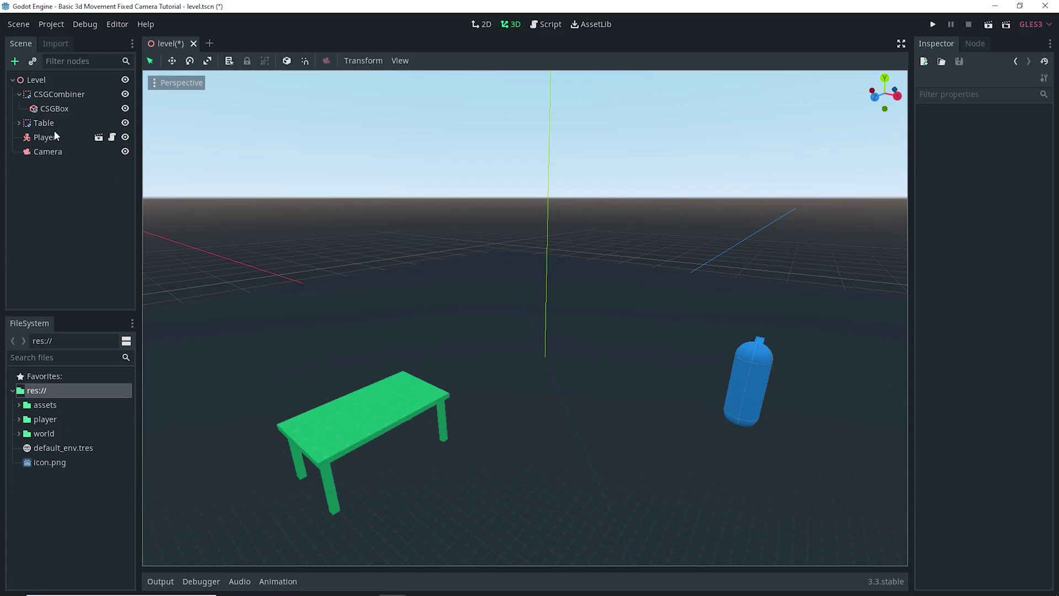
double_click(51, 108)
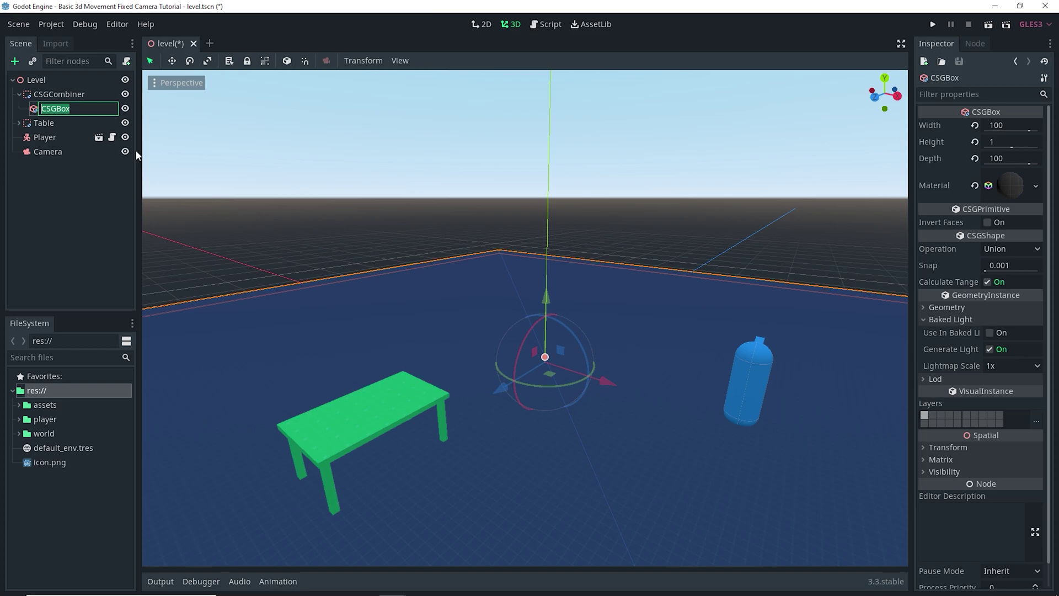
Add a child CSGCombiner beside Floor under the main CSGCombiner and rename it DoorWay
click(66, 94)
key(ctrl+a)
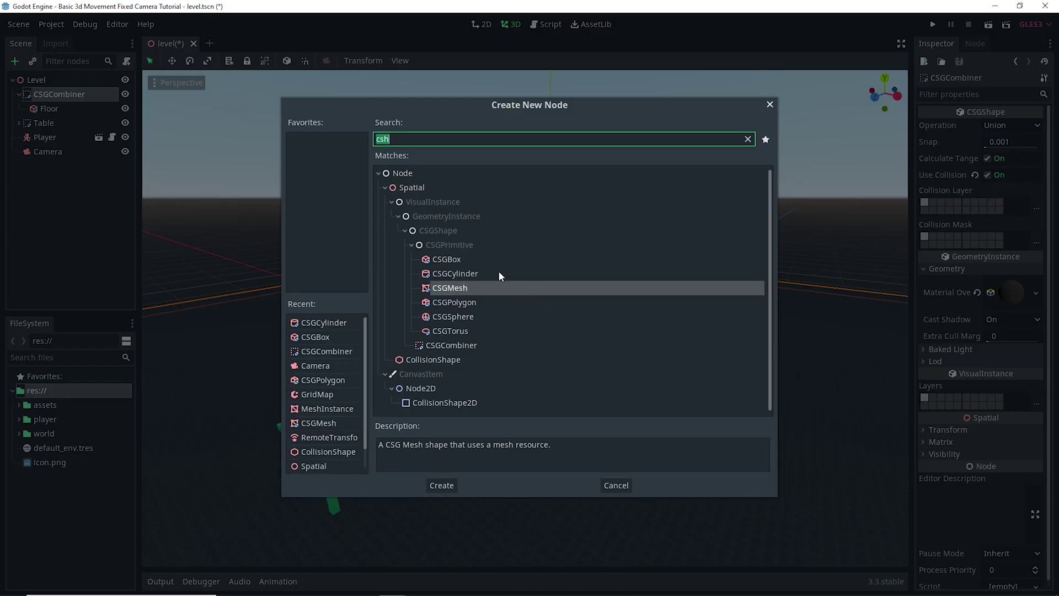
double_click(469, 345)
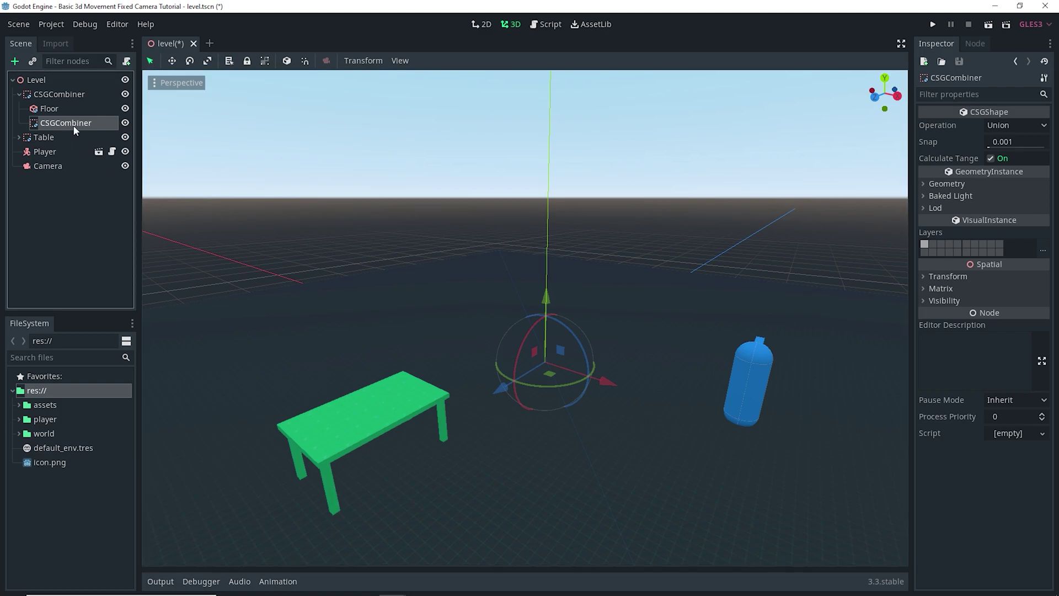
double_click(74, 123)
Add a CSGBox under DoorWay and stretch it into a wall about 59.9 wide and 30 high
key(ctrl+a)
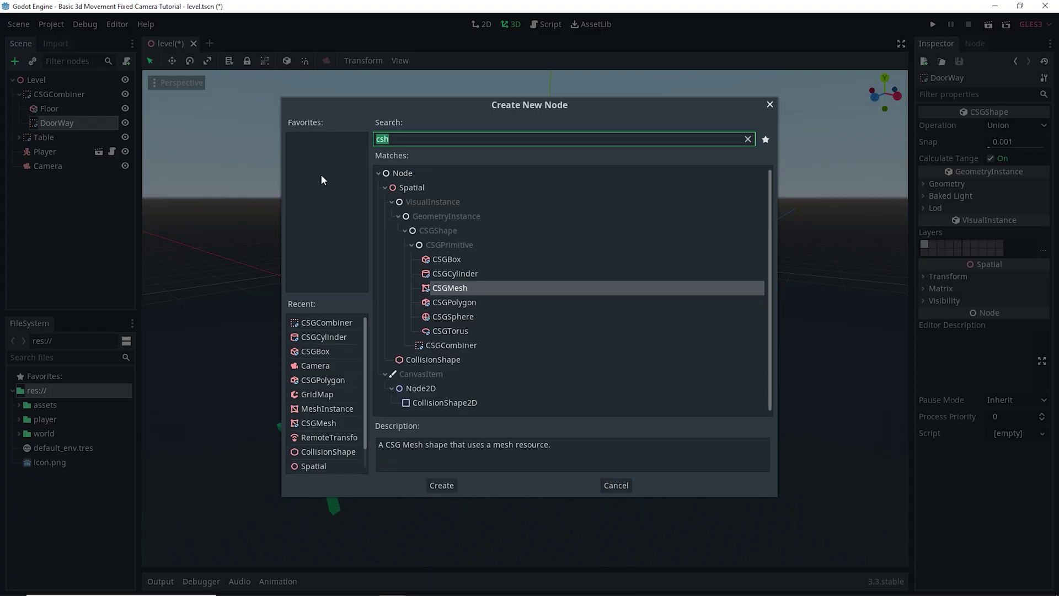
double_click(468, 259)
middle_drag(468, 258, 528, 337)
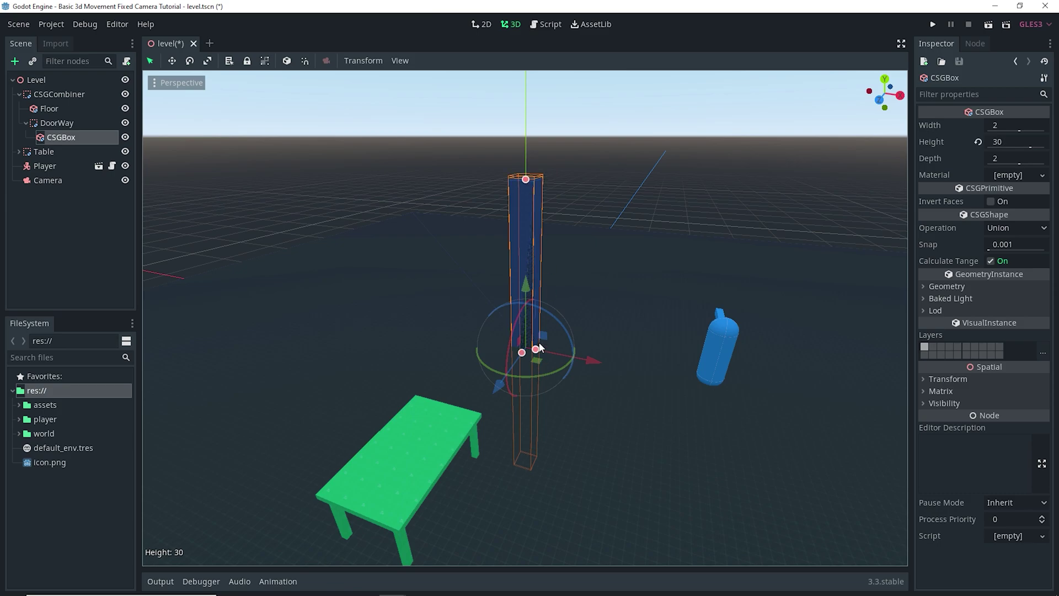
drag(540, 346, 658, 376)
key(ctrl+z)
drag(536, 350, 944, 422)
scroll(535, 331, down, 2)
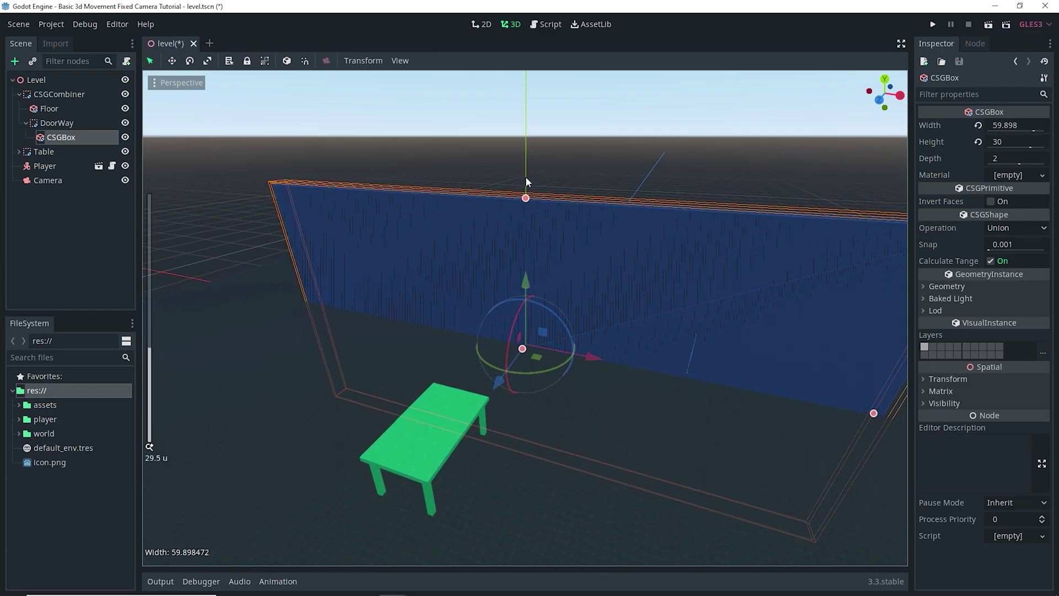
Raise the wall box above the floor and reduce its height to about 24.3
drag(526, 198, 526, 165)
drag(527, 289, 548, 127)
scroll(753, 306, down, 3)
drag(547, 166, 547, 212)
mouse_move(581, 215)
middle_down()
mouse_move(632, 202)
mouse_move(578, 215)
middle_up()
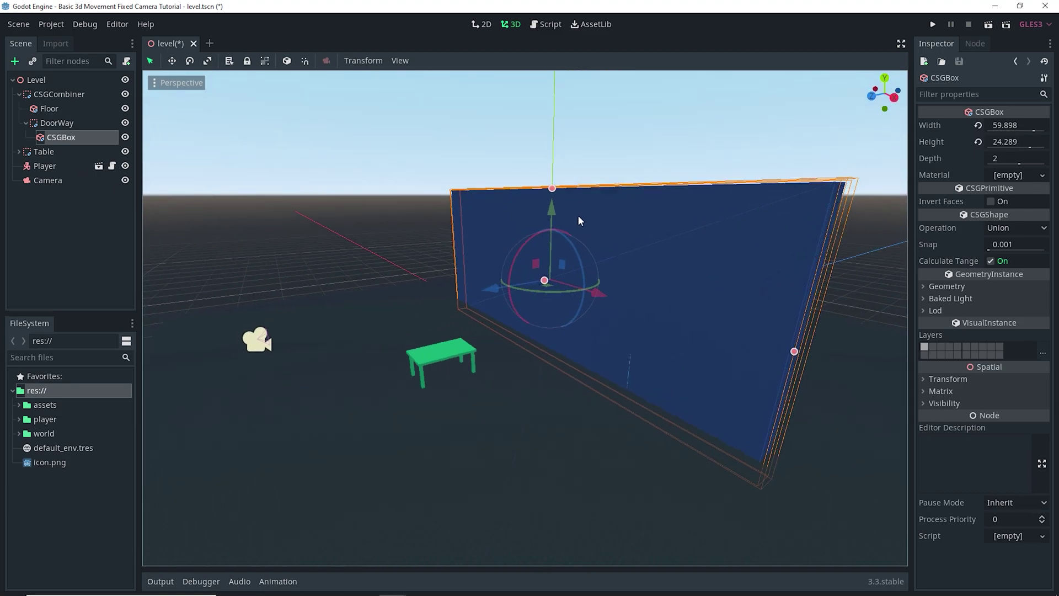
middle_drag(543, 265, 549, 269)
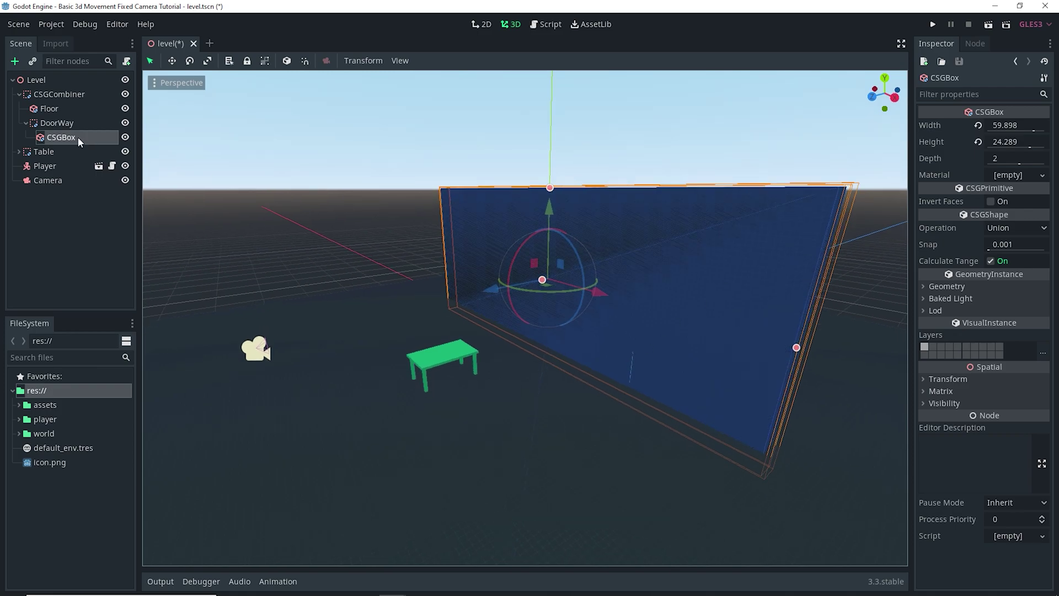
Add a CSGCylinder under DoorWay and rotate it onto its side so its axis points through the wall
click(61, 123)
key(ctrl+a)
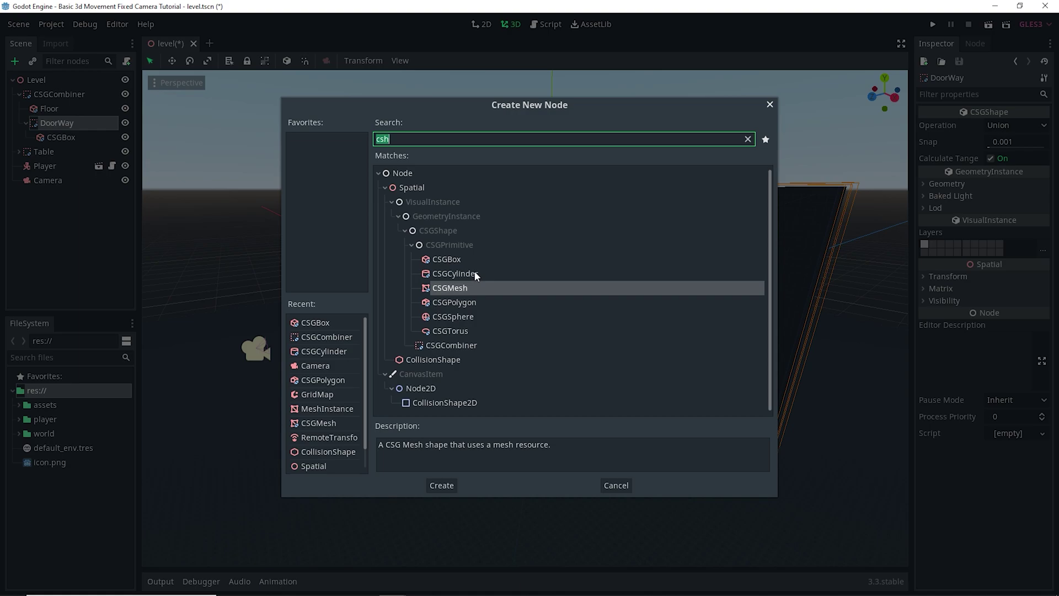
double_click(475, 273)
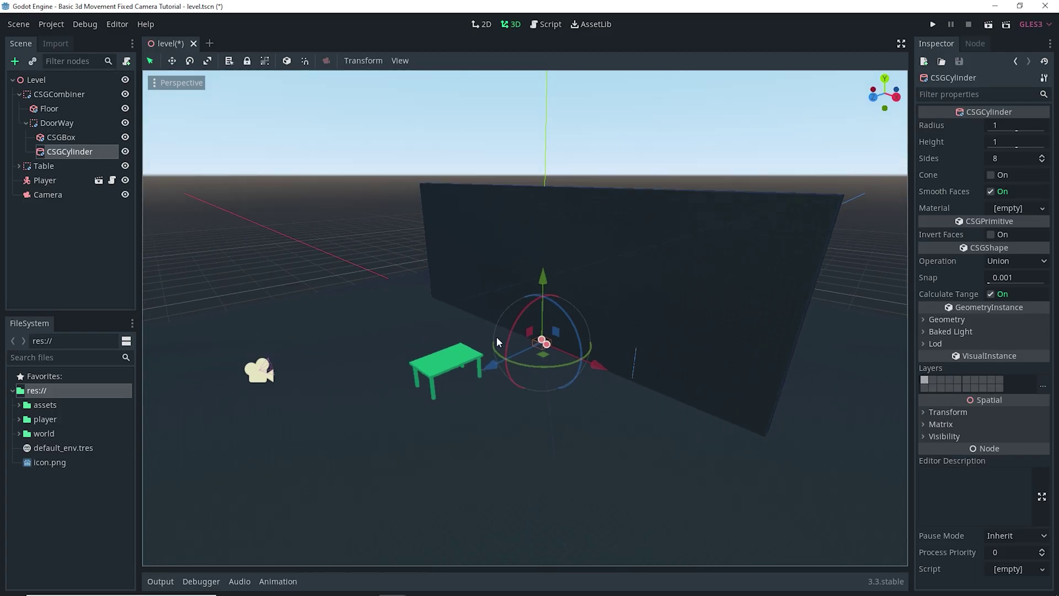
drag(525, 341, 528, 322)
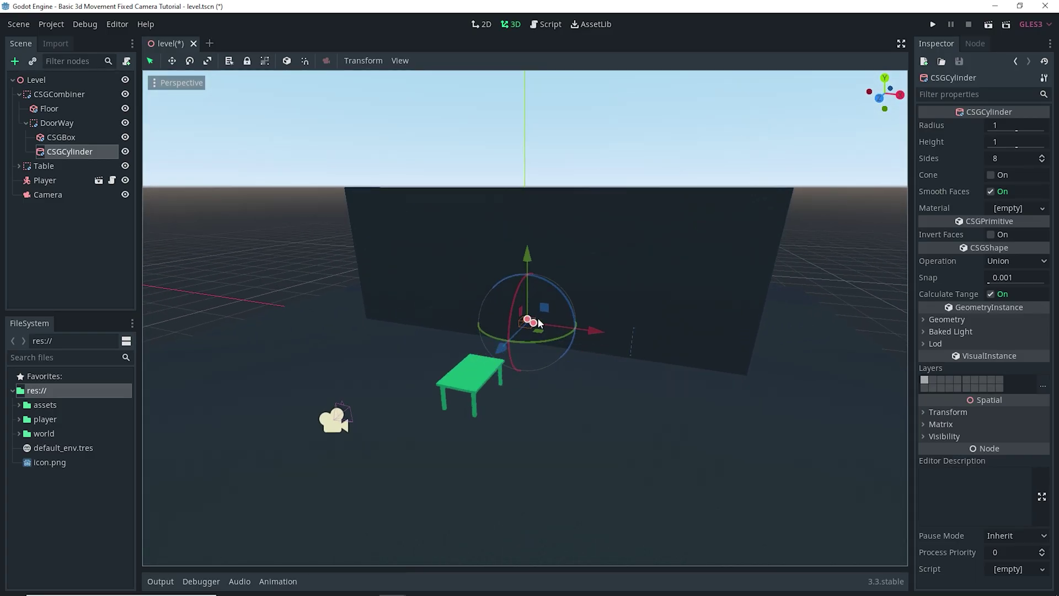
key(ctrl+z)
scroll(518, 385, up, 14)
drag(507, 377, 505, 481)
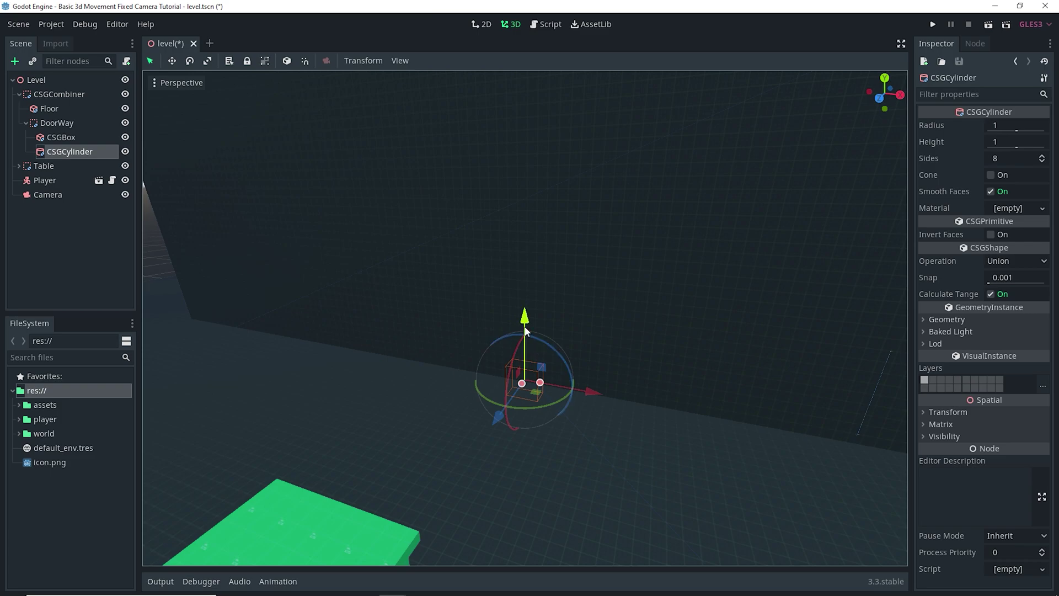
Enlarge the cylinder to a radius of about 5.83 and a height of about 9.85
drag(541, 387, 655, 408)
scroll(635, 414, down, 5)
middle_drag(655, 408, 595, 391)
drag(579, 385, 526, 394)
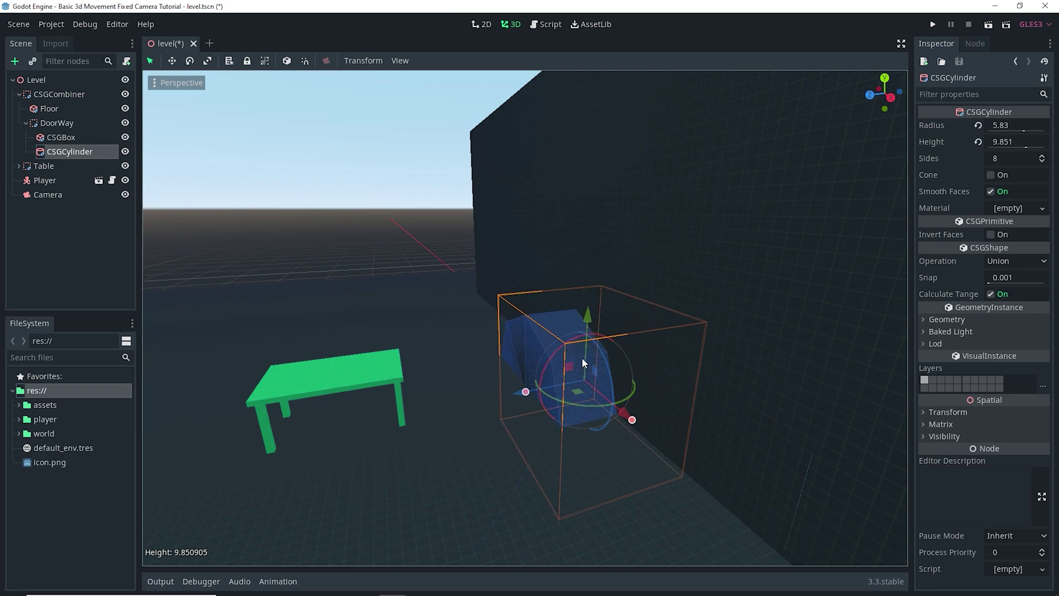
Raise the cylinder to door height in the wall and shorten it to a height of about 5.82
middle_drag(583, 362, 608, 342)
drag(555, 316, 550, 243)
middle_drag(550, 243, 534, 330)
mouse_move(525, 322)
mouse_down()
mouse_move(564, 319)
mouse_move(543, 317)
mouse_up()
scroll(660, 330, down, 3)
middle_drag(735, 334, 753, 313)
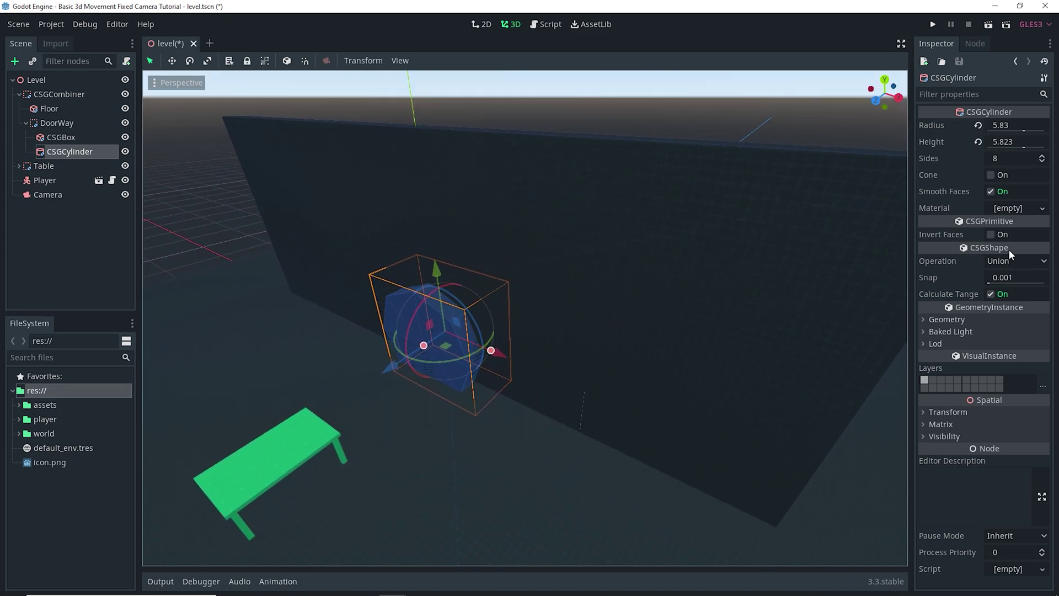
Set the cylinder's CSG operation to Subtraction so it cuts an opening through the wall
click(1022, 260)
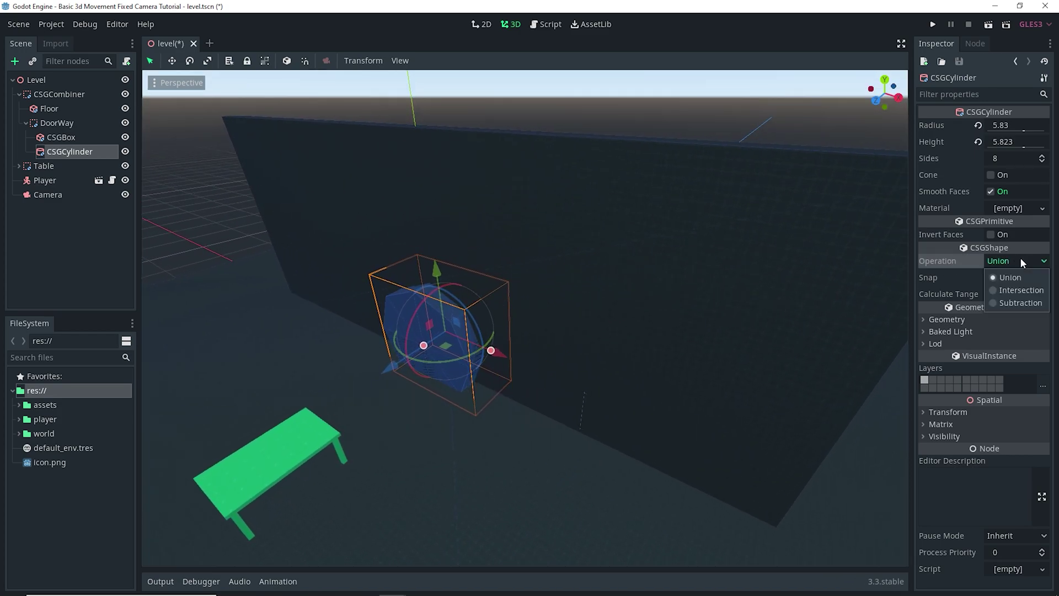
click(1014, 302)
middle_drag(612, 306, 282, 246)
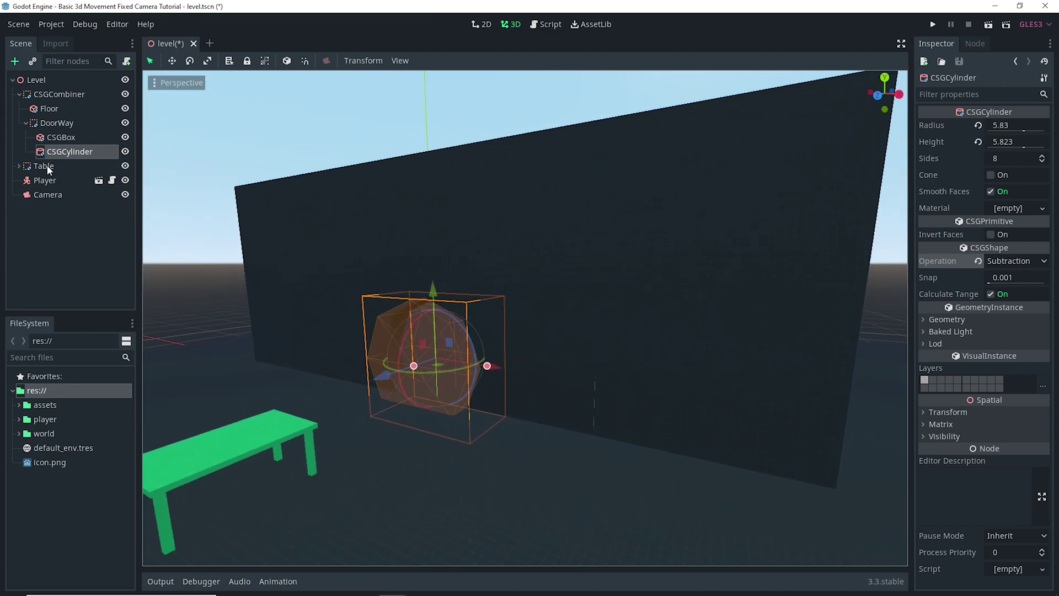
Collapse the DoorWay node and move the whole wall back toward the far edge of the floor
click(25, 122)
click(71, 122)
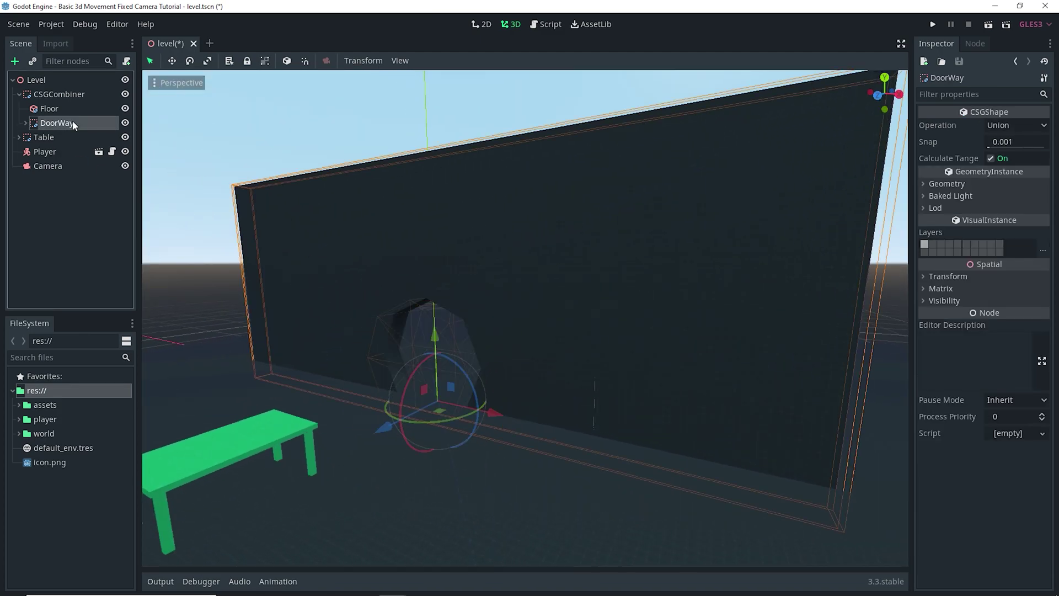
scroll(486, 262, down, 8)
middle_drag(485, 264, 532, 341)
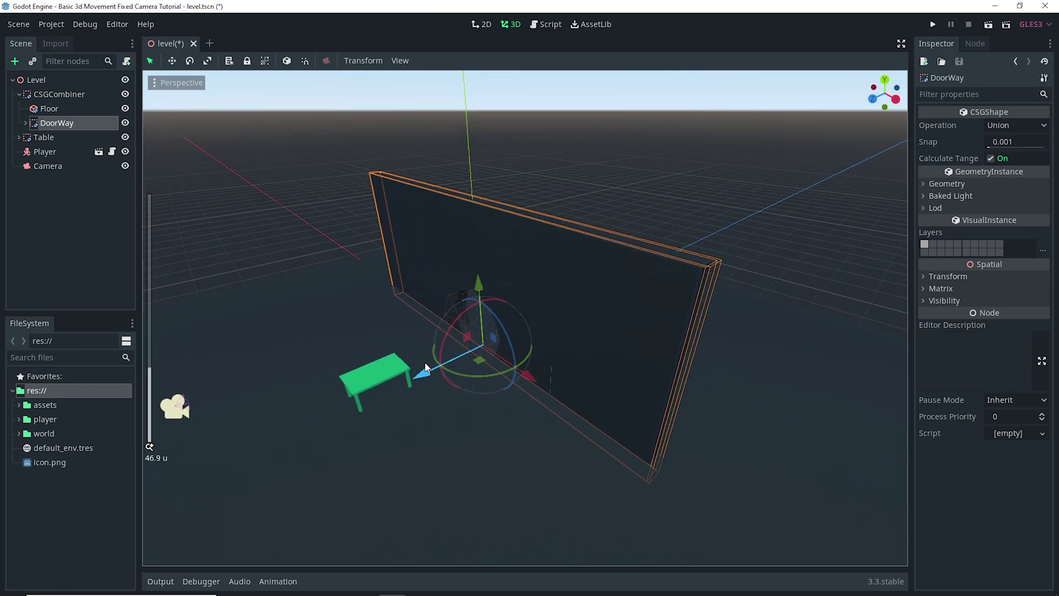
drag(422, 369, 544, 339)
middle_drag(533, 342, 604, 340)
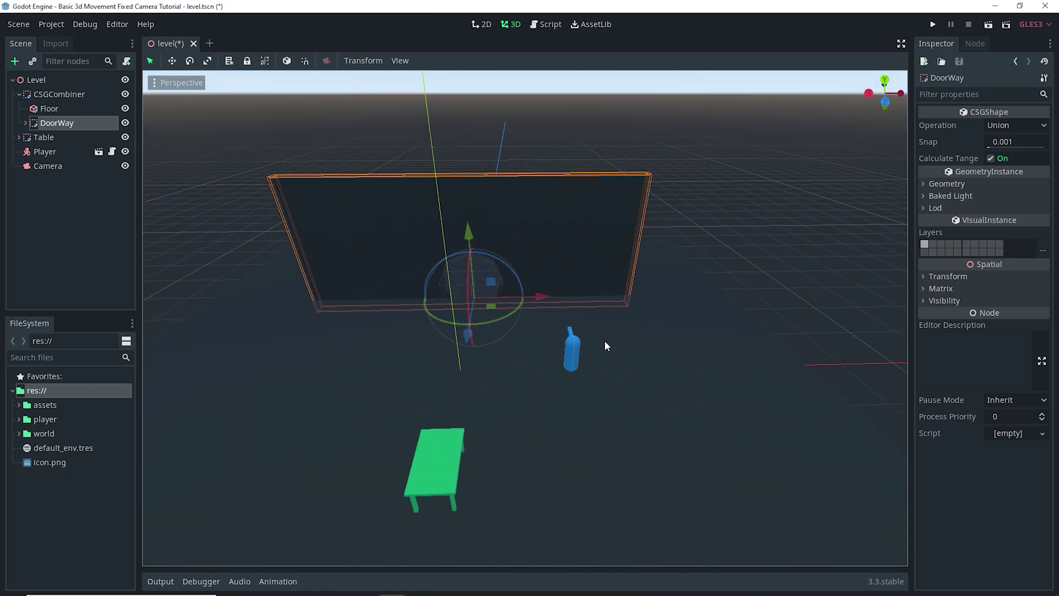
middle_drag(552, 296, 561, 333)
Duplicate DoorWay, rotate the copy perpendicular to the first wall and place it along the side beyond the player
key(ctrl+d)
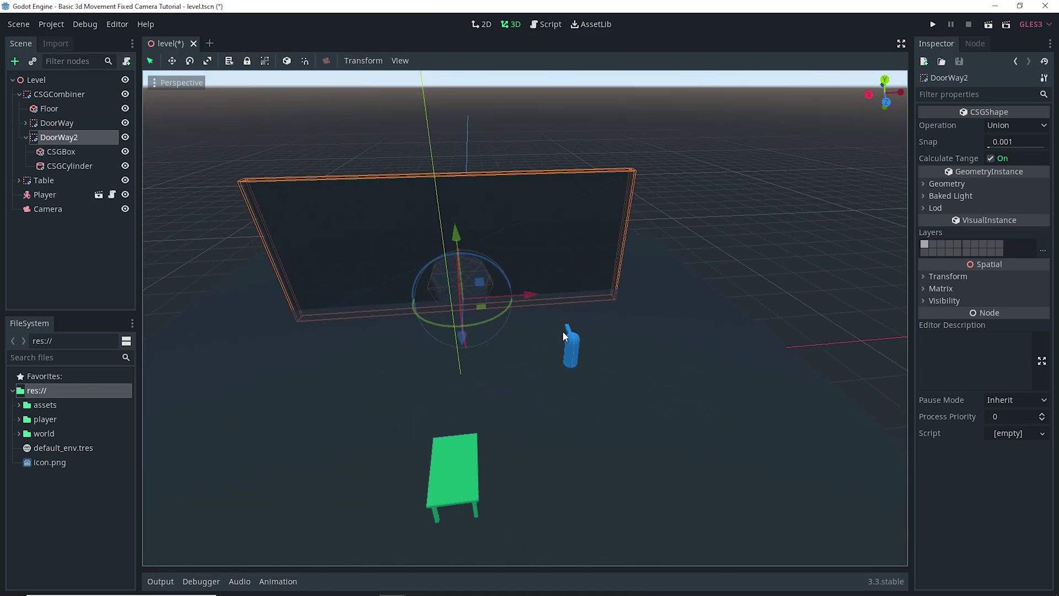
drag(529, 293, 717, 285)
drag(655, 311, 613, 280)
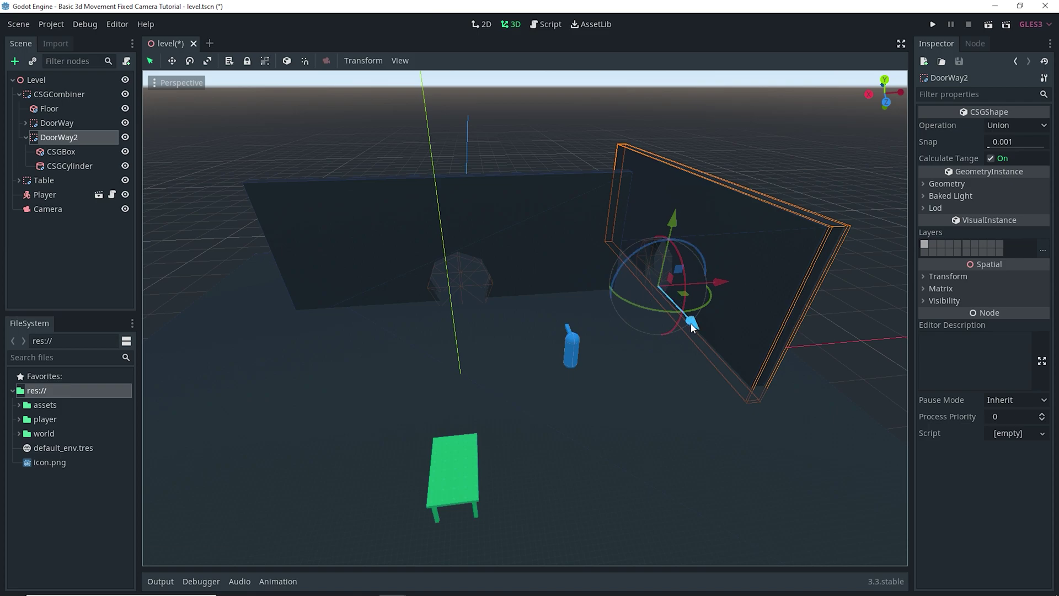
drag(692, 327, 718, 392)
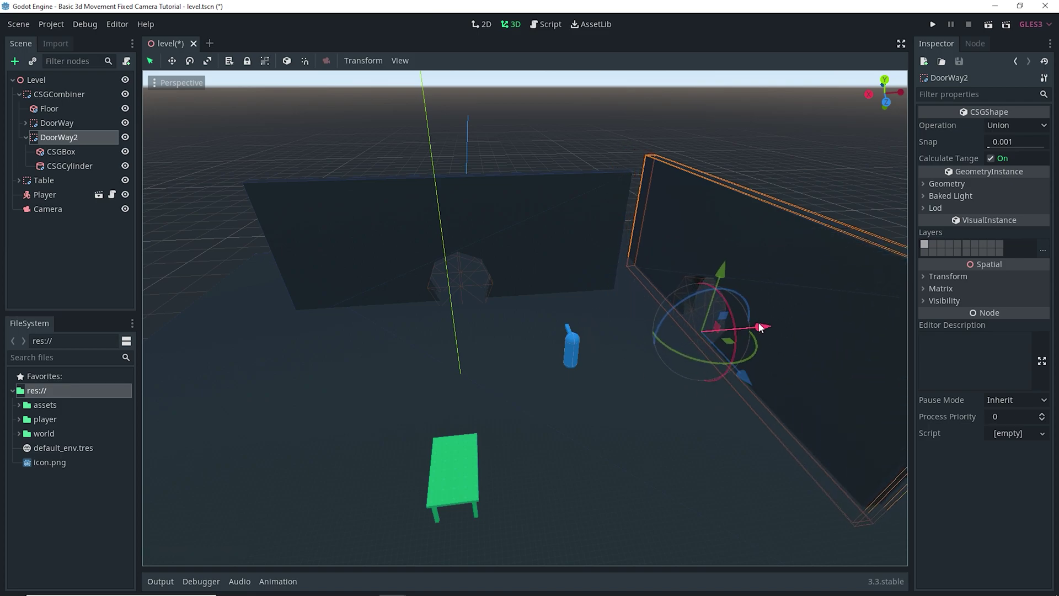
drag(762, 327, 700, 359)
mouse_move(701, 359)
middle_down()
mouse_move(756, 362)
mouse_move(715, 369)
middle_up()
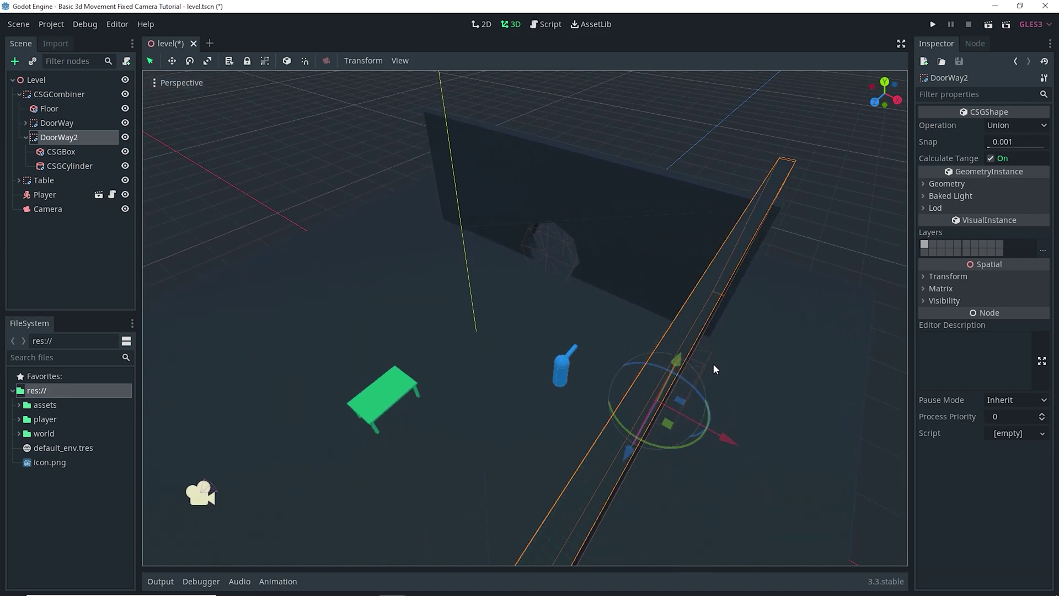
drag(630, 451, 571, 561)
scroll(599, 442, down, 4)
middle_drag(599, 442, 696, 435)
Duplicate the side doorway wall and move the copy to the opposite side of the room
key(ctrl+d)
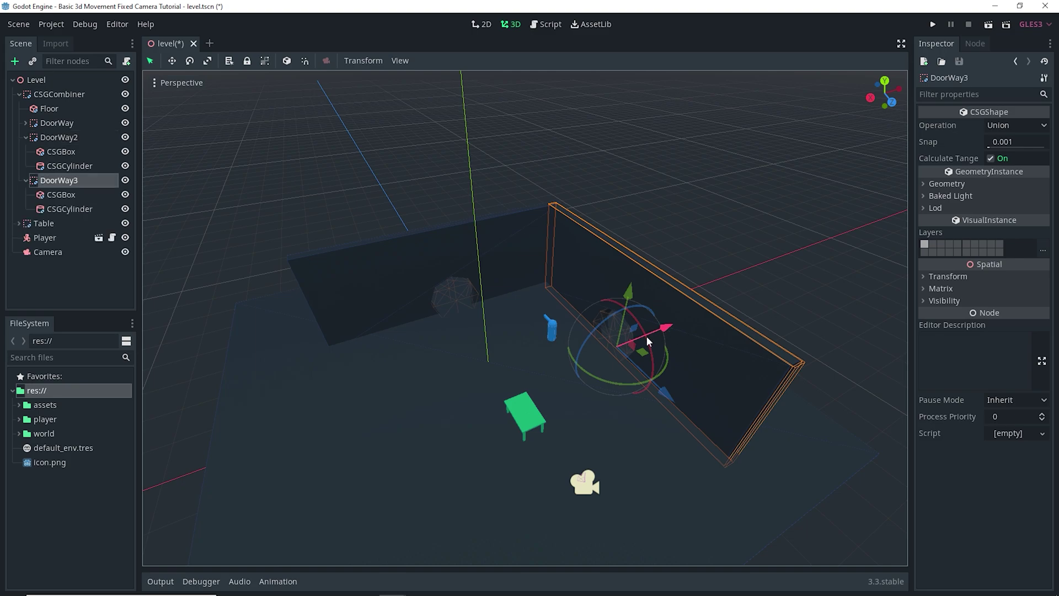
drag(649, 341, 439, 429)
click(436, 233)
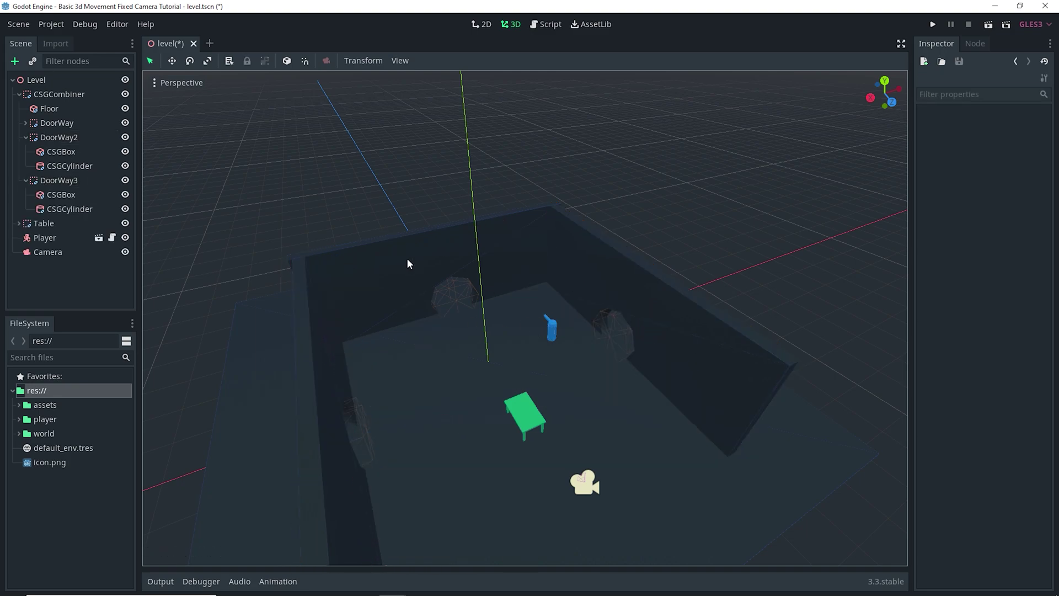
Save the scene, then duplicate the original DoorWay and move the copy to the open side to enclose the room
click(38, 125)
key(ctrl+s)
scroll(497, 274, down, 3)
middle_drag(507, 279, 517, 266)
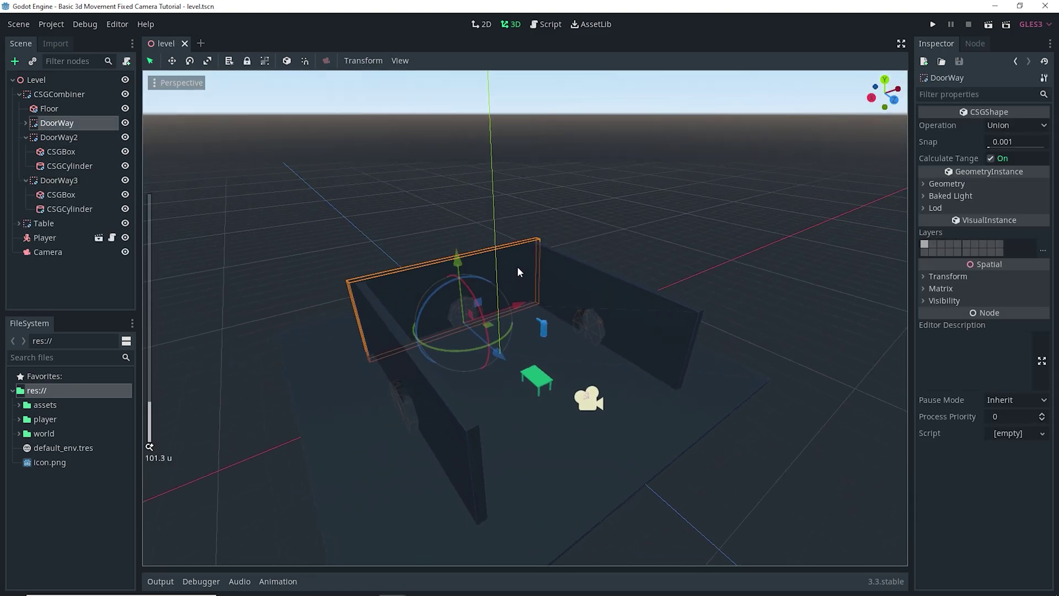
key(ctrl+d)
drag(505, 339, 696, 484)
middle_drag(696, 484, 588, 353)
Move the Camera inside the walls and shift it about 11.5 units along X to line up behind the player
click(56, 296)
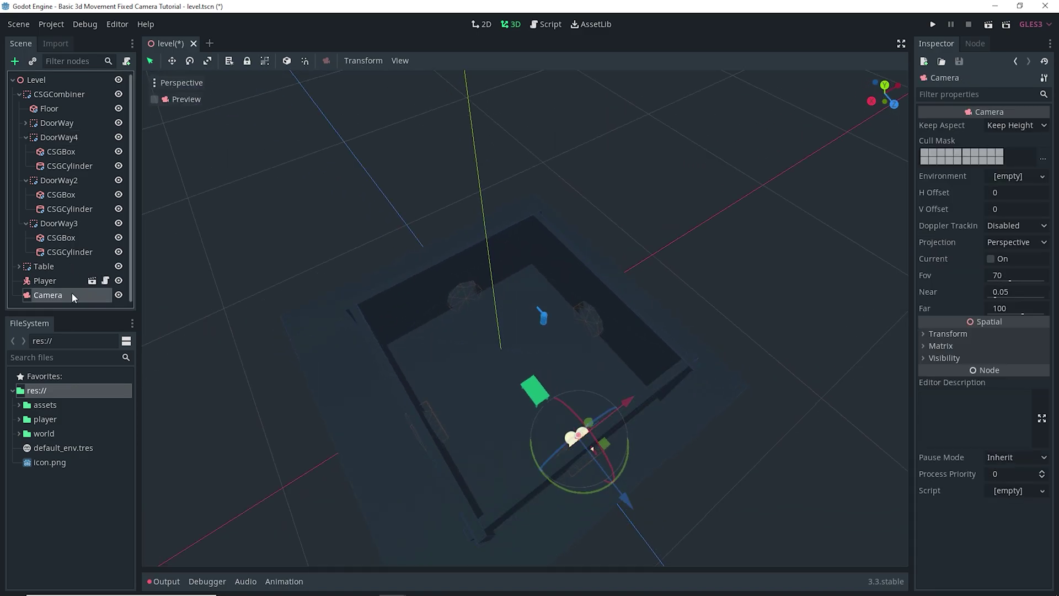
middle_drag(523, 334, 520, 309)
drag(629, 465, 584, 417)
drag(555, 348, 617, 337)
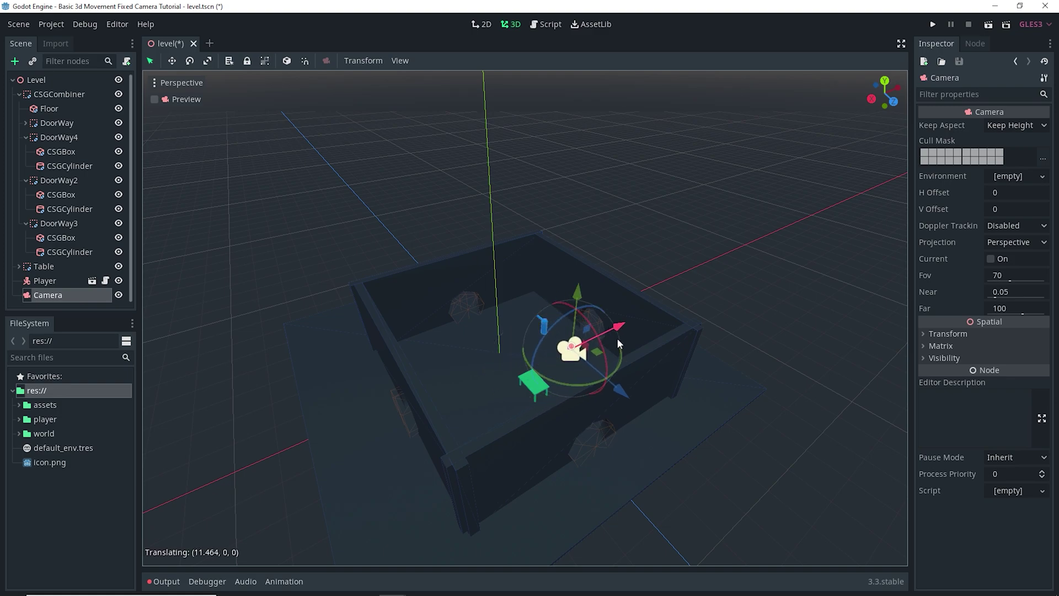
scroll(684, 425, up, 4)
scroll(437, 220, down, 3)
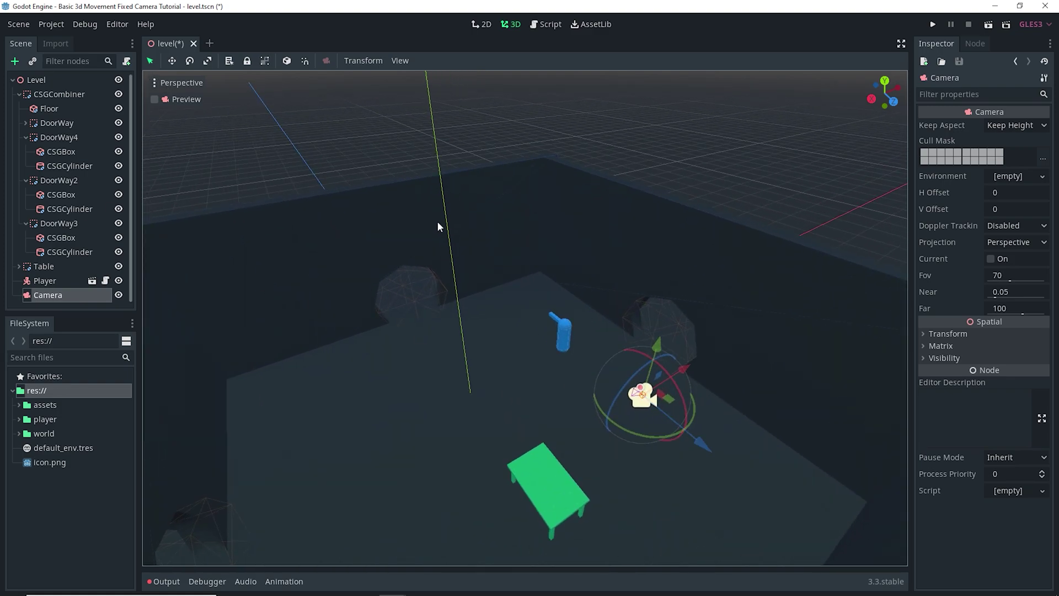
Split the 3D view into two viewports, preview the Camera in the second, and adjust its position and downward tilt toward the player
click(592, 222)
key(ctrl+2)
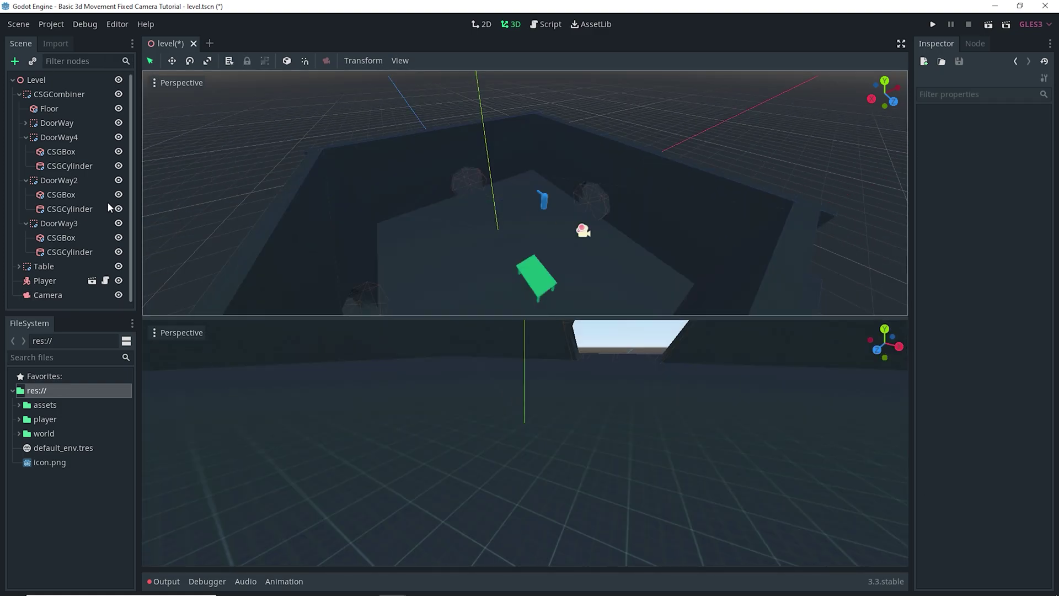
click(48, 296)
click(155, 349)
drag(618, 221, 635, 204)
drag(664, 274, 640, 256)
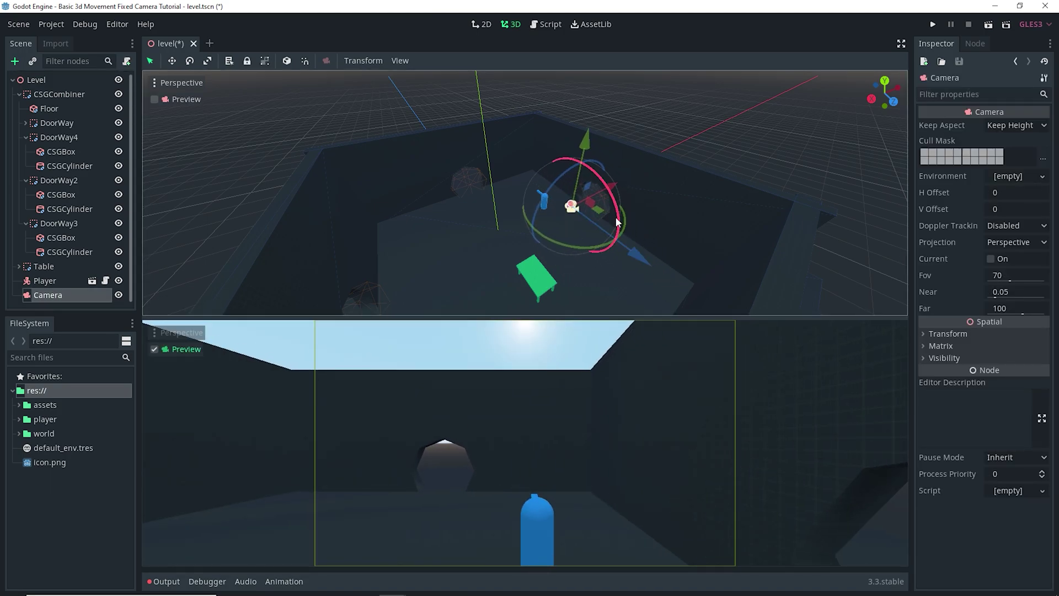
drag(617, 217, 619, 189)
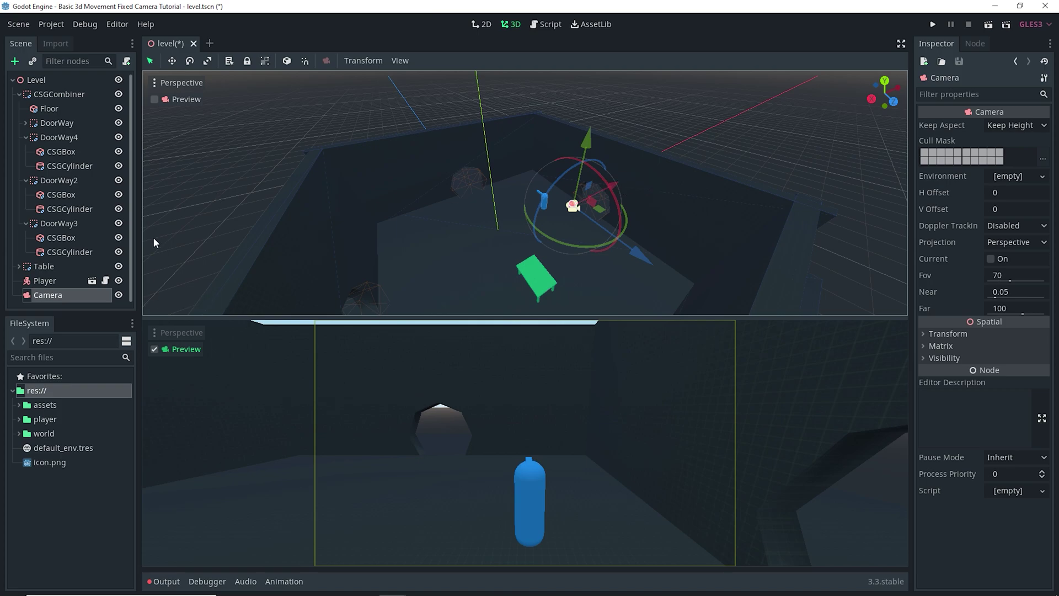
Make the Camera a child of the Player node and show its preview in the second viewport
drag(48, 295, 45, 280)
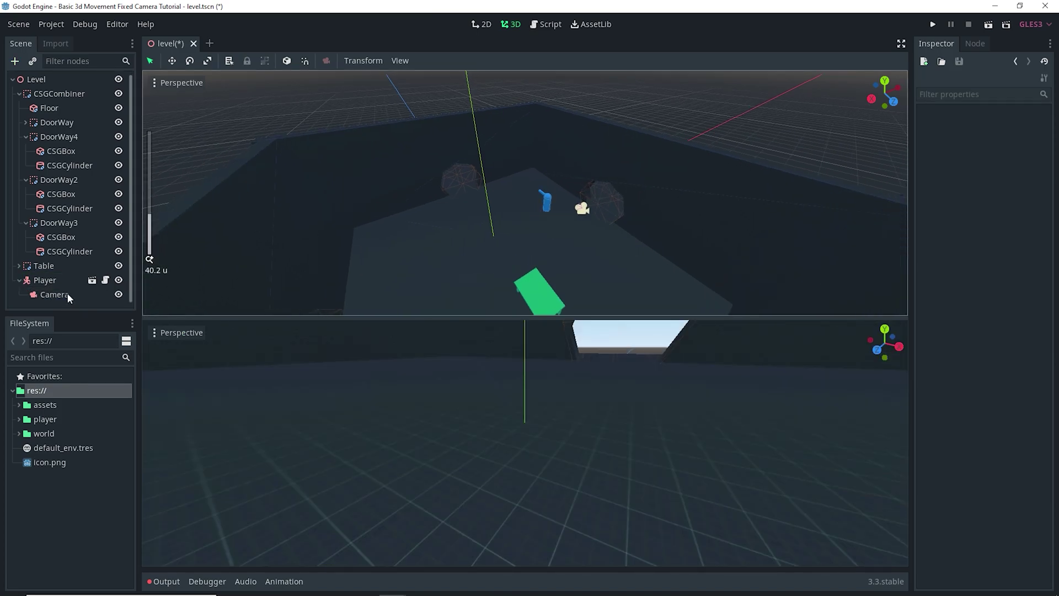
click(54, 294)
mouse_move(598, 154)
mouse_down()
mouse_move(603, 132)
mouse_move(597, 166)
mouse_up()
click(155, 350)
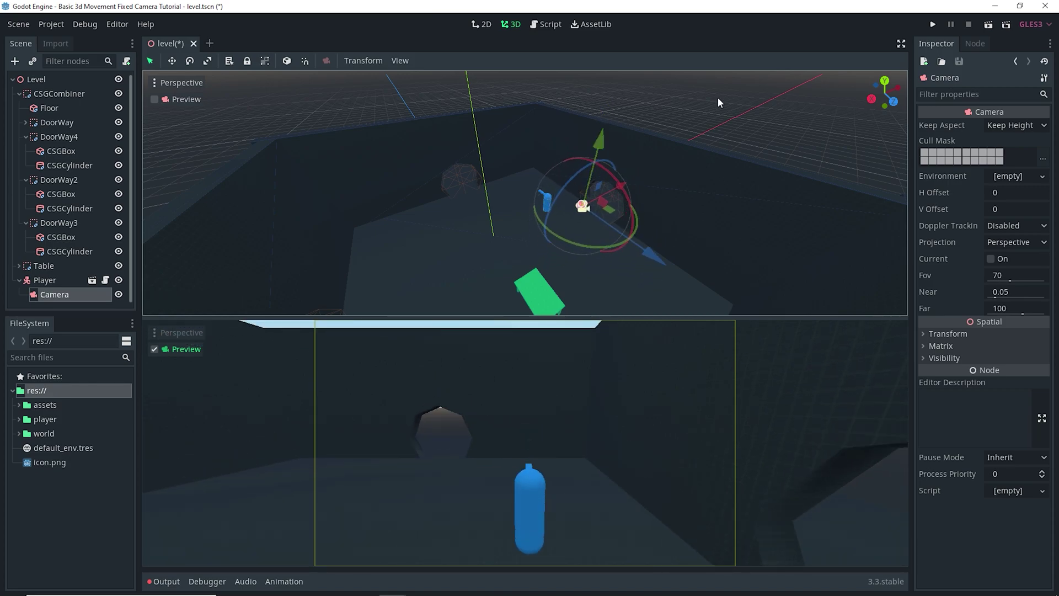
Run the current scene and walk the player around the room to test the attached camera
click(990, 24)
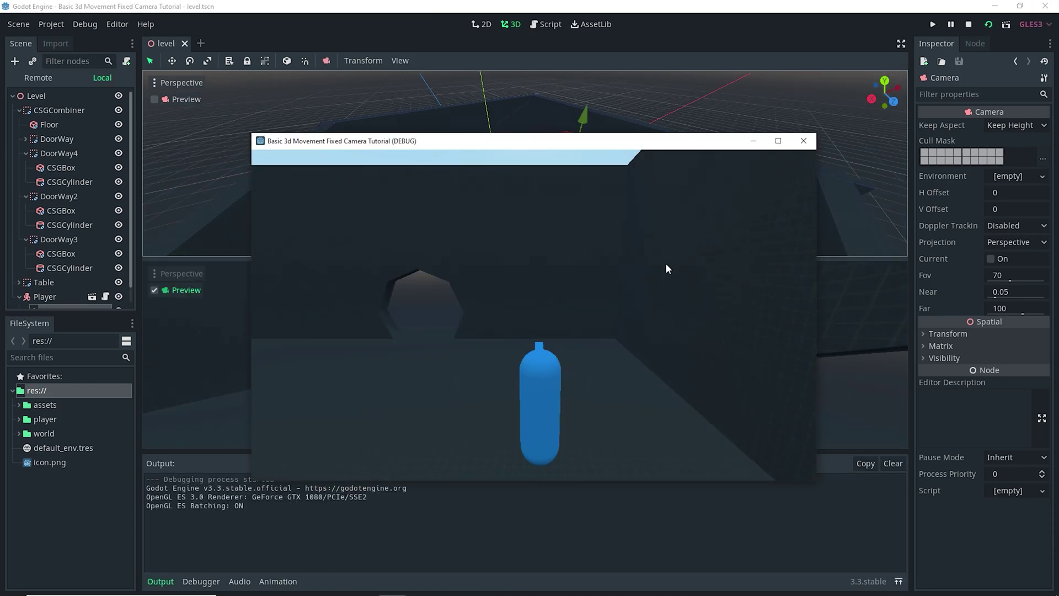
key(w)
key(d)
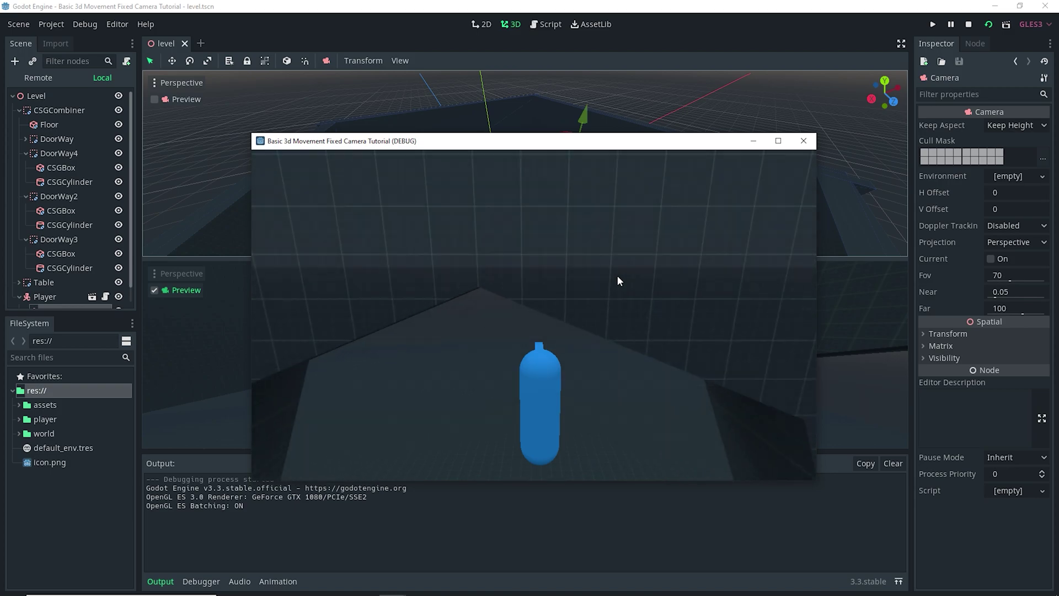
key(s)
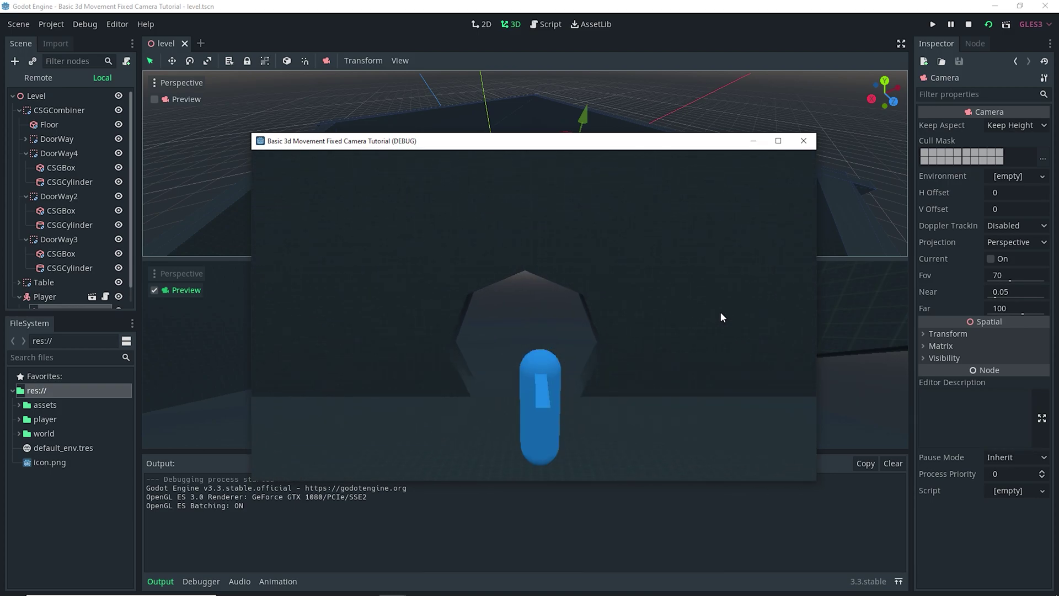
key(d)
Maximize the game window and walk the player out through the side doorway and back into the room
click(779, 141)
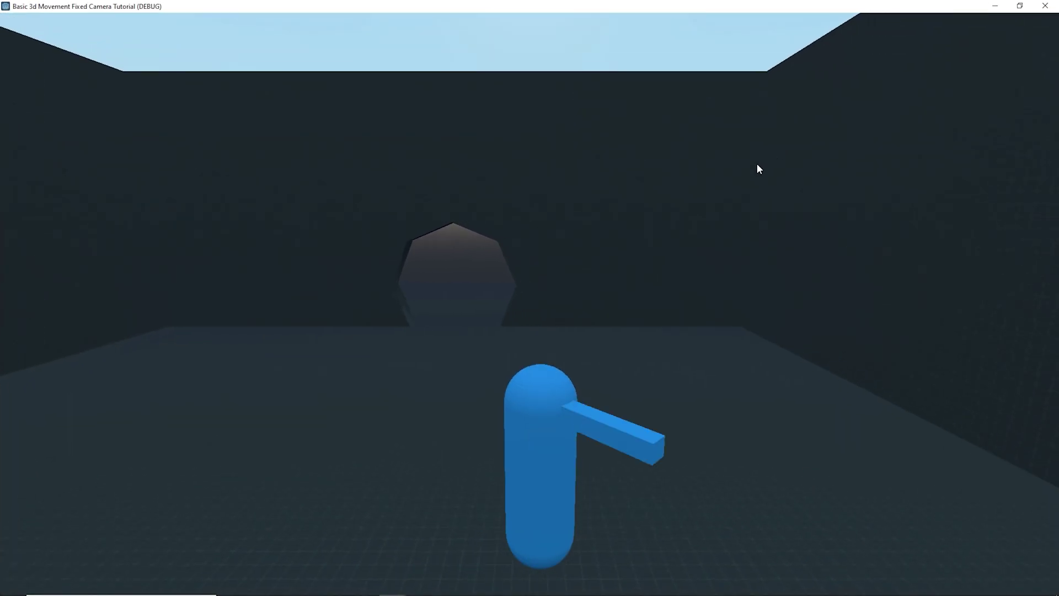
key(d)
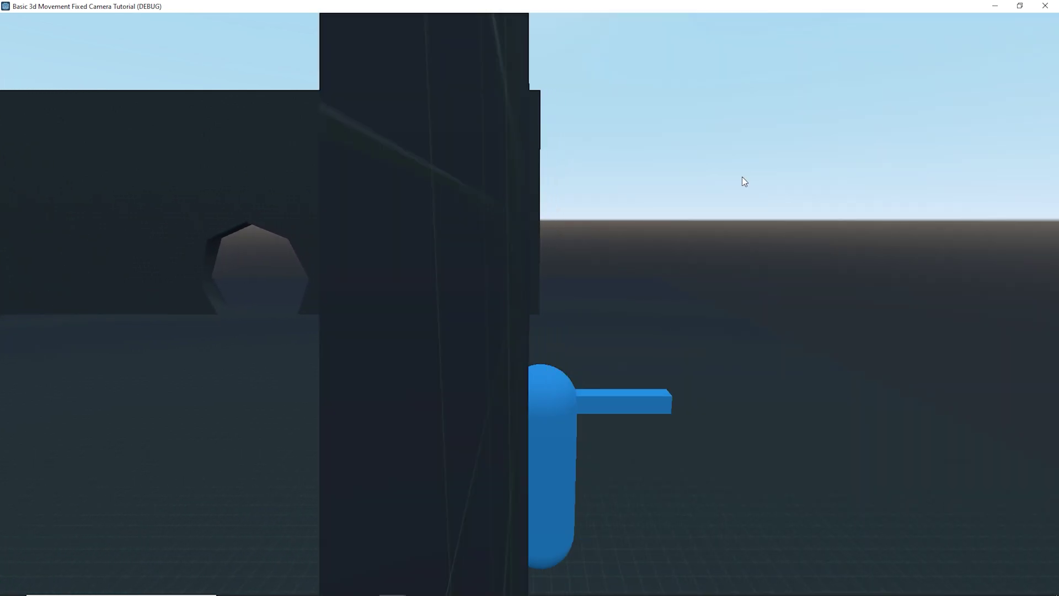
key(a)
key(a)
key(w)
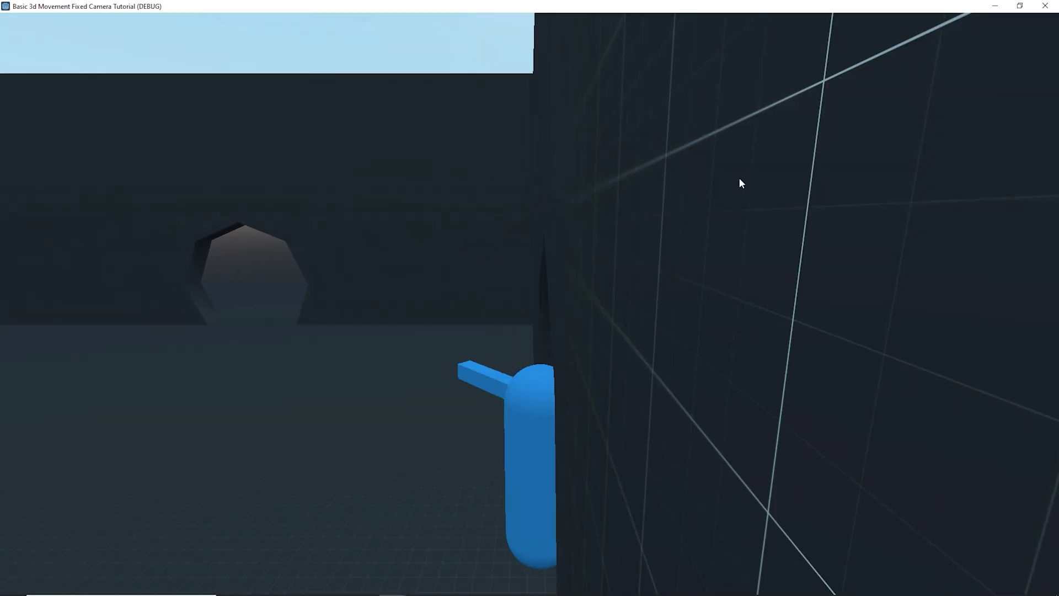
key(d)
key(a)
key(a)
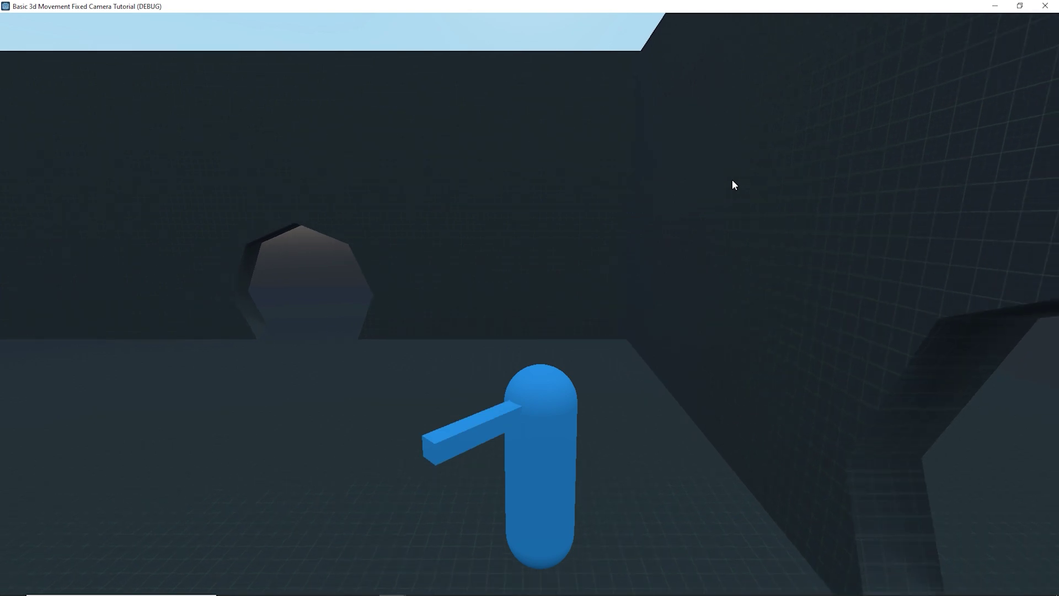